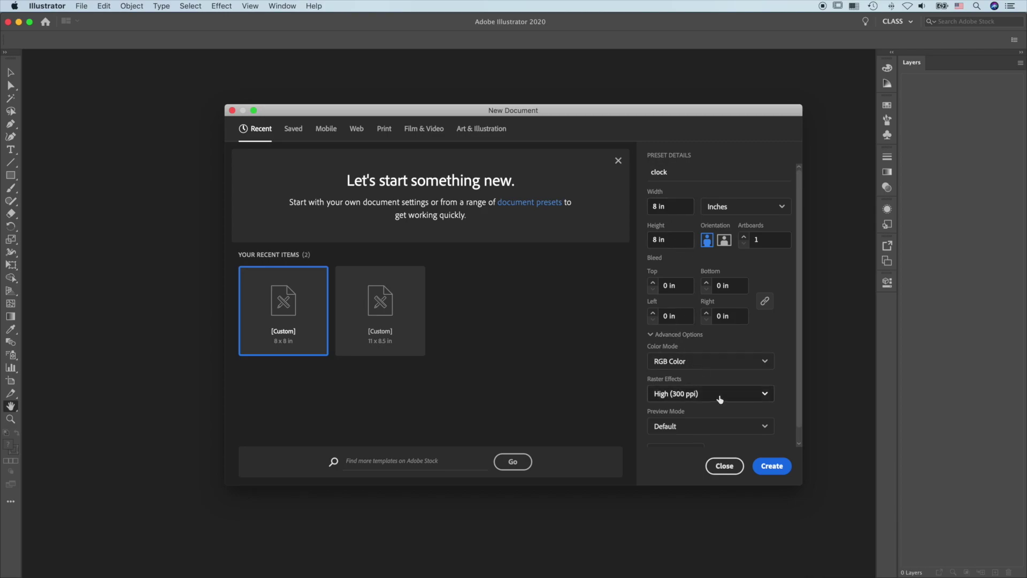
# Step: Create the 8 x 8 in RGB document "clock" at 300 ppi and show its rulers
pyautogui.click(771, 465)
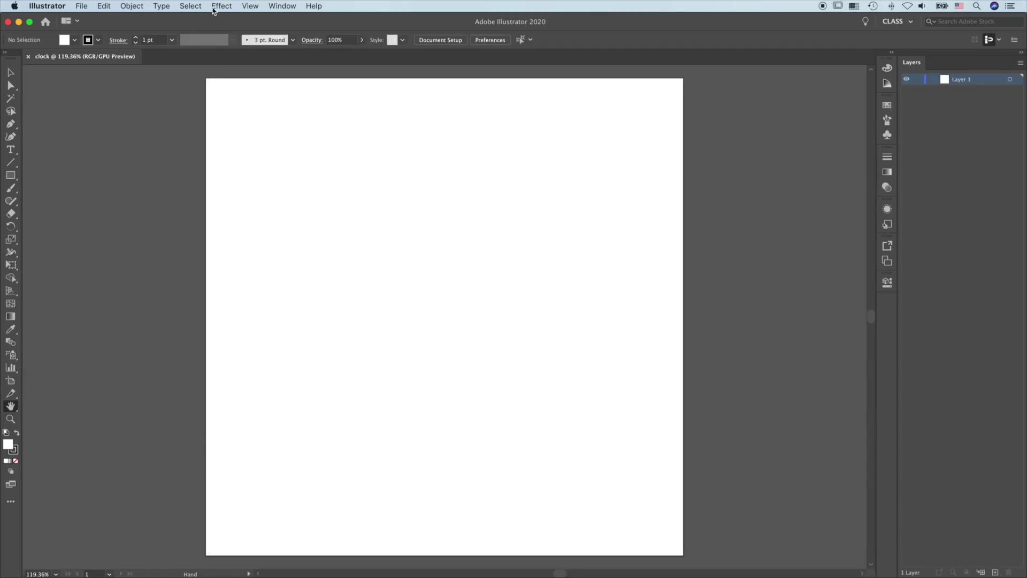
pyautogui.click(250, 6)
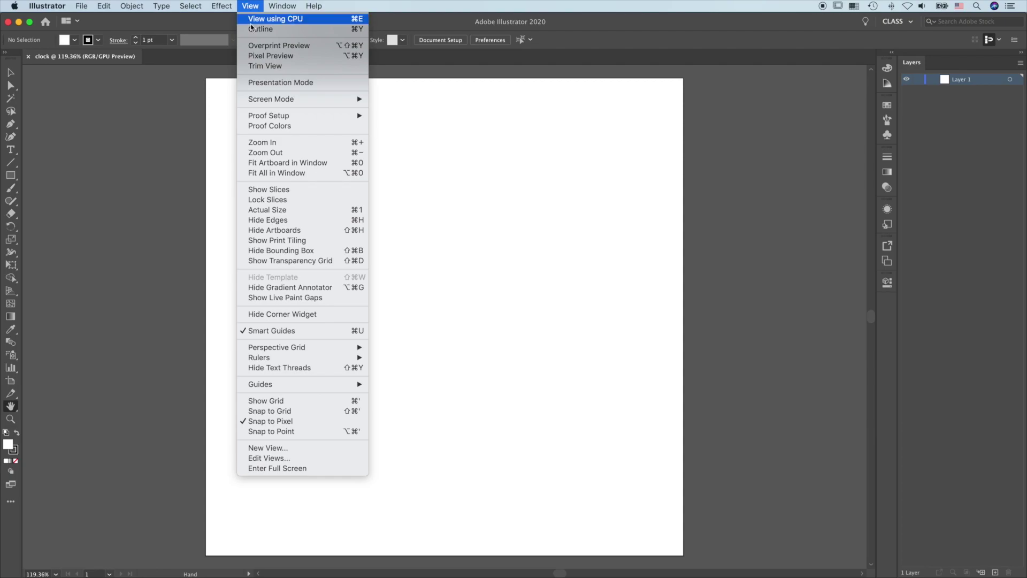
pyautogui.moveTo(295, 357)
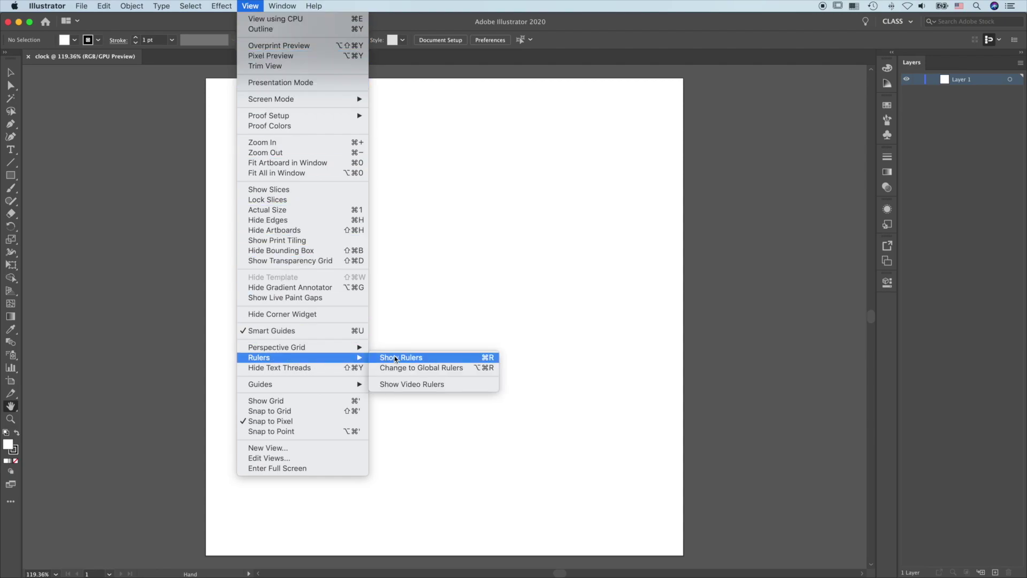
pyautogui.click(403, 359)
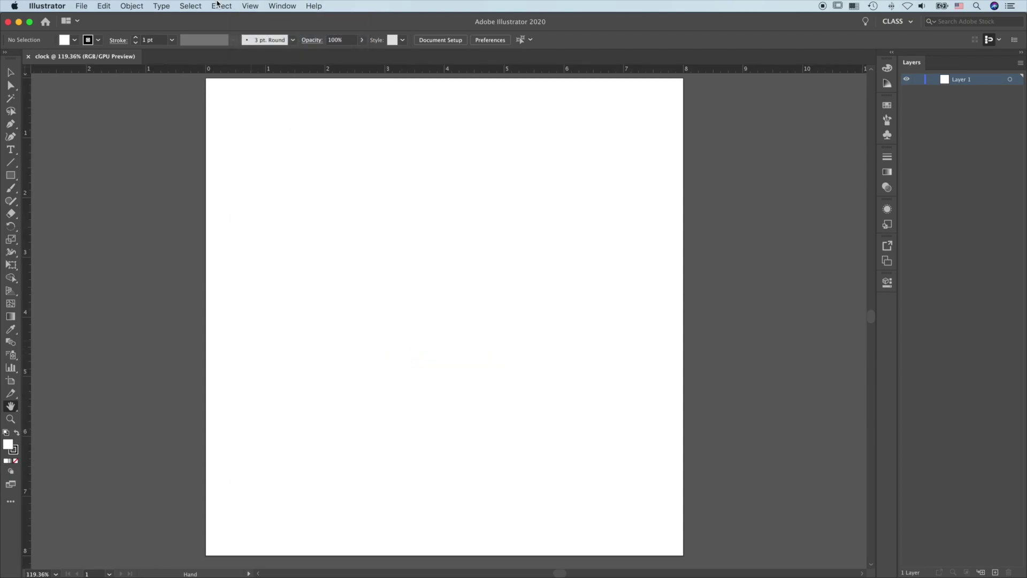
# Step: Turn on Snap to Grid and place a horizontal and a vertical guide at 4 in, crossing at the artboard's center
pyautogui.click(250, 6)
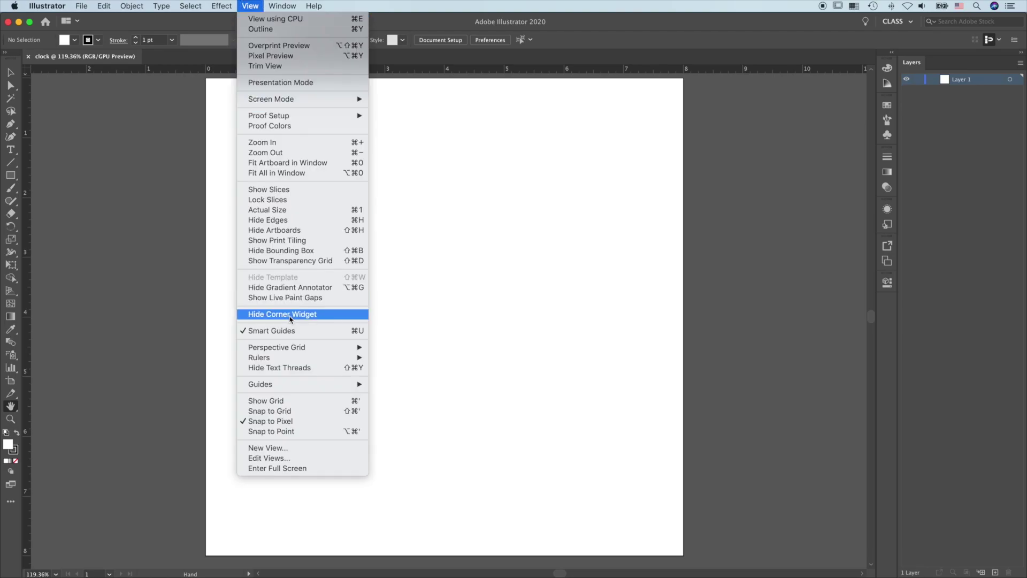
pyautogui.click(287, 412)
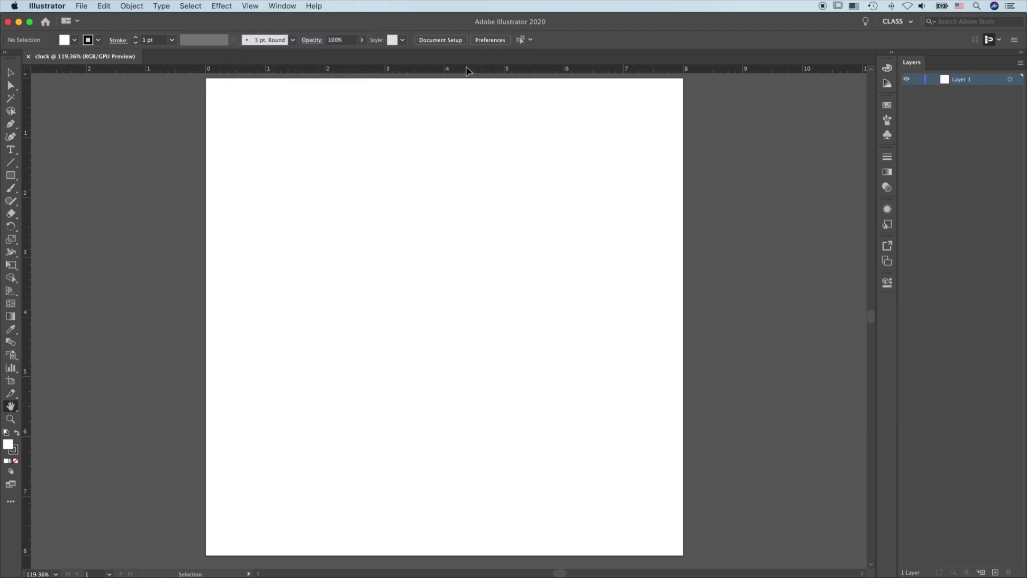
pyautogui.moveTo(468, 71); pyautogui.dragTo(328, 320)
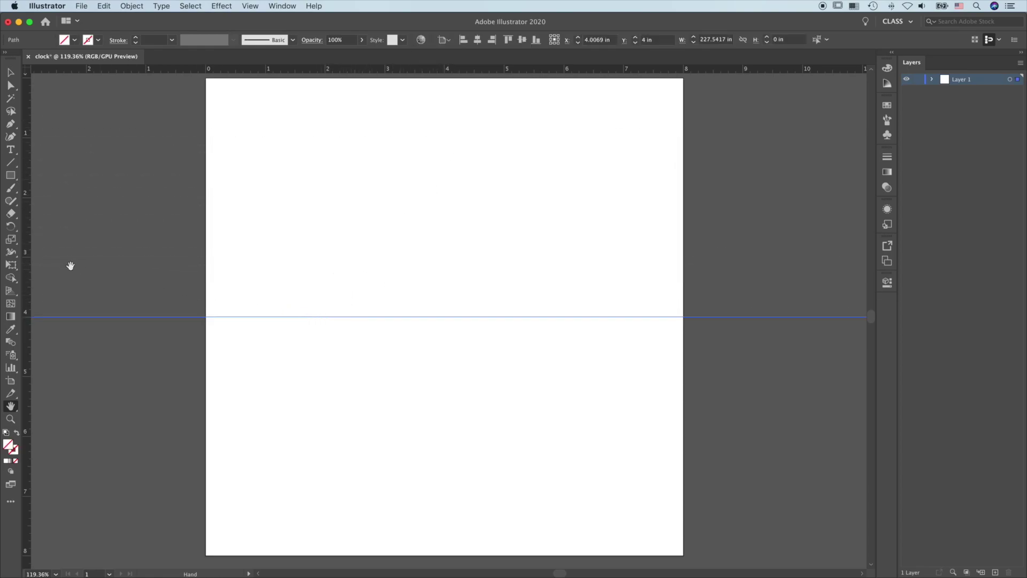
pyautogui.moveTo(28, 250); pyautogui.dragTo(447, 263)
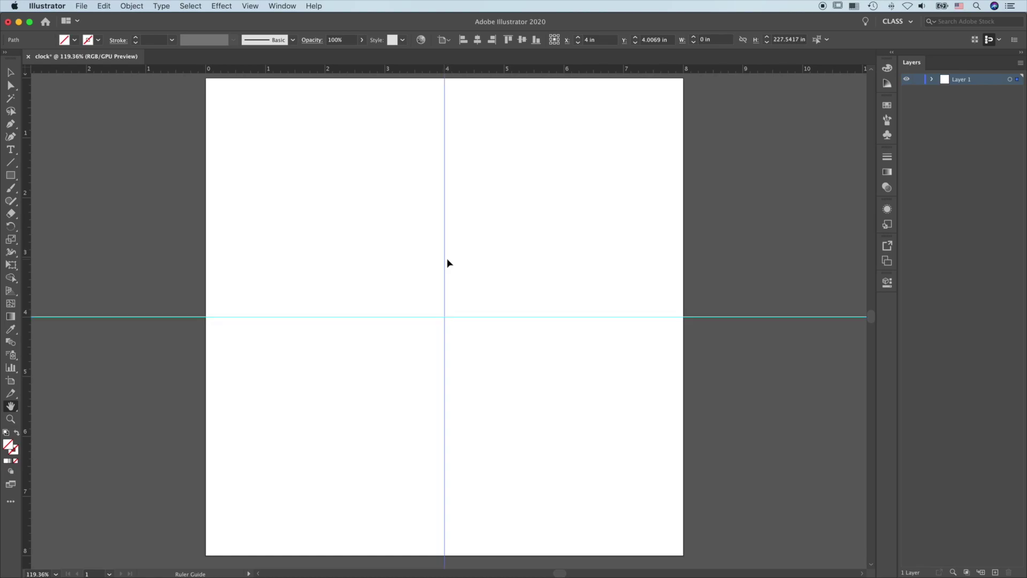
# Step: Rename the layer holding the guides as "guides" and lock it
pyautogui.doubleClick(961, 80)
pyautogui.write('guides')
pyautogui.press('Return')
pyautogui.click(921, 79)
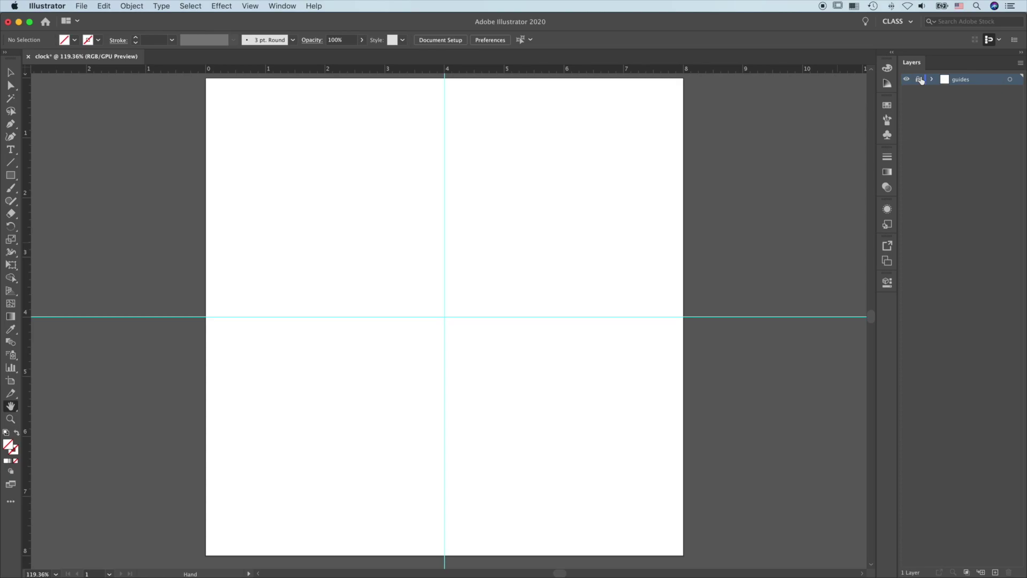
# Step: Add a new layer above the guides layer and name it "clock"
pyautogui.click(995, 572)
pyautogui.doubleClick(958, 80)
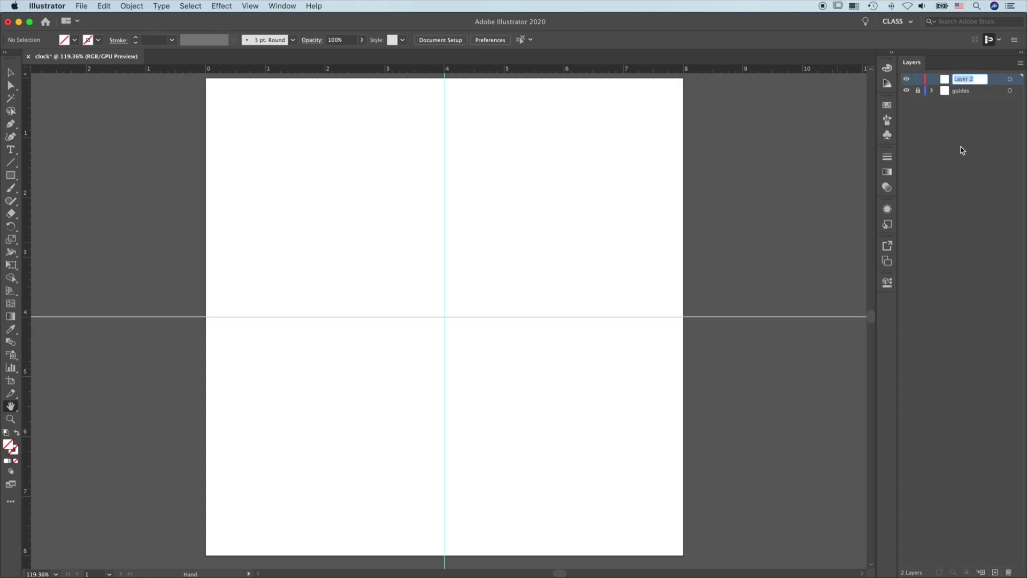
pyautogui.write('clock')
pyautogui.press('Return')
# Step: Draw a 7.5 in circle centered on the guides' intersection and name the object "body"
pyautogui.press('l')
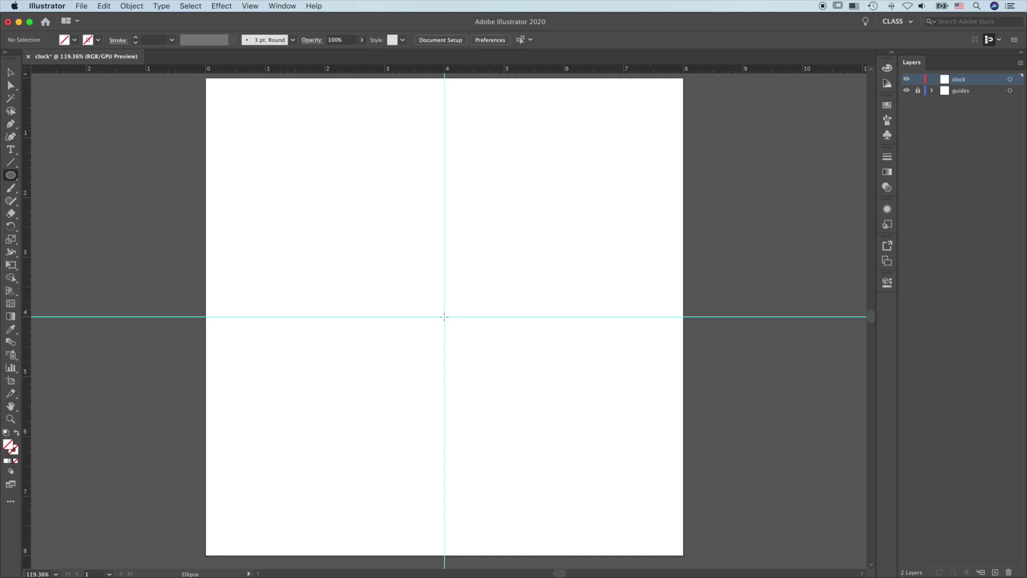
pyautogui.moveTo(444, 316); pyautogui.dragTo(666, 462)
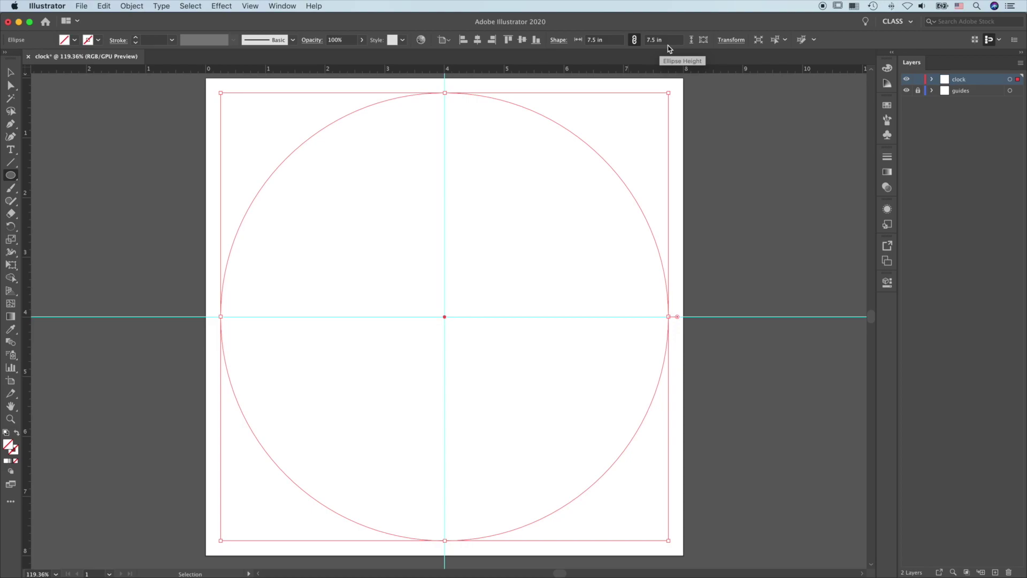
pyautogui.click(932, 81)
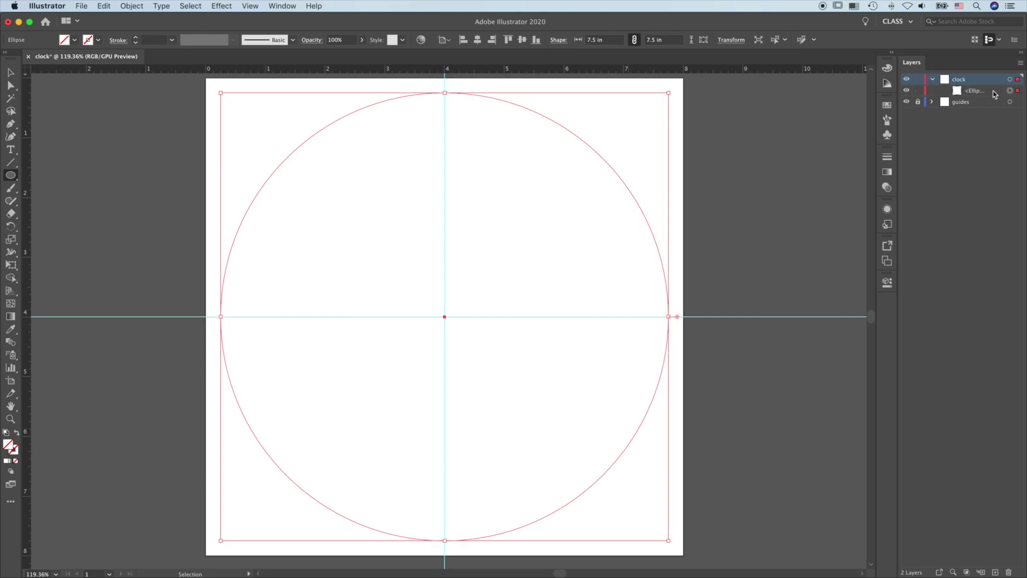
pyautogui.doubleClick(973, 91)
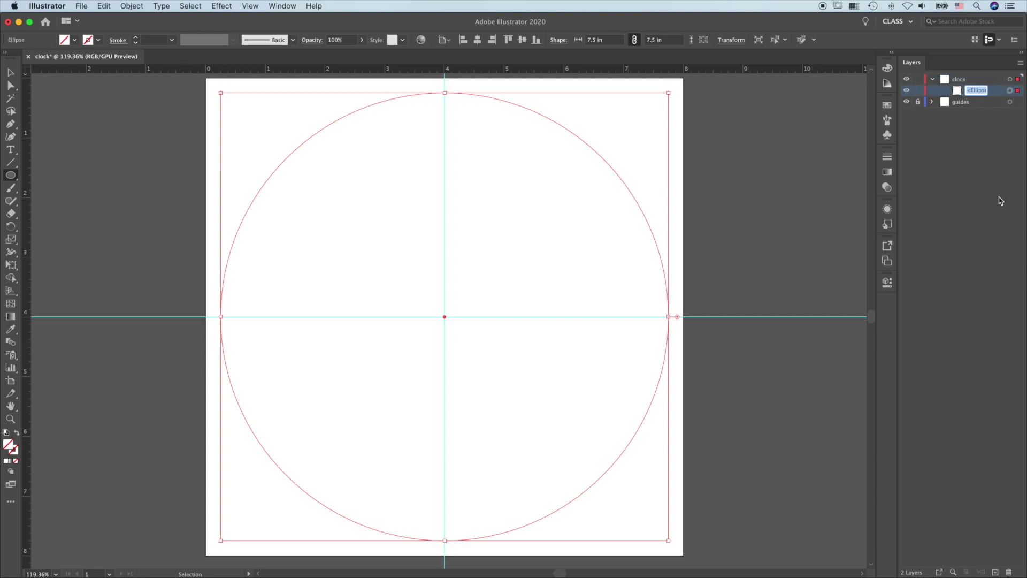
pyautogui.write('body')
pyautogui.press('Return')
# Step: Fill the body circle with a white-to-black radial gradient running from its upper-left edge to its lower-right edge at -45°
pyautogui.doubleClick(11, 318)
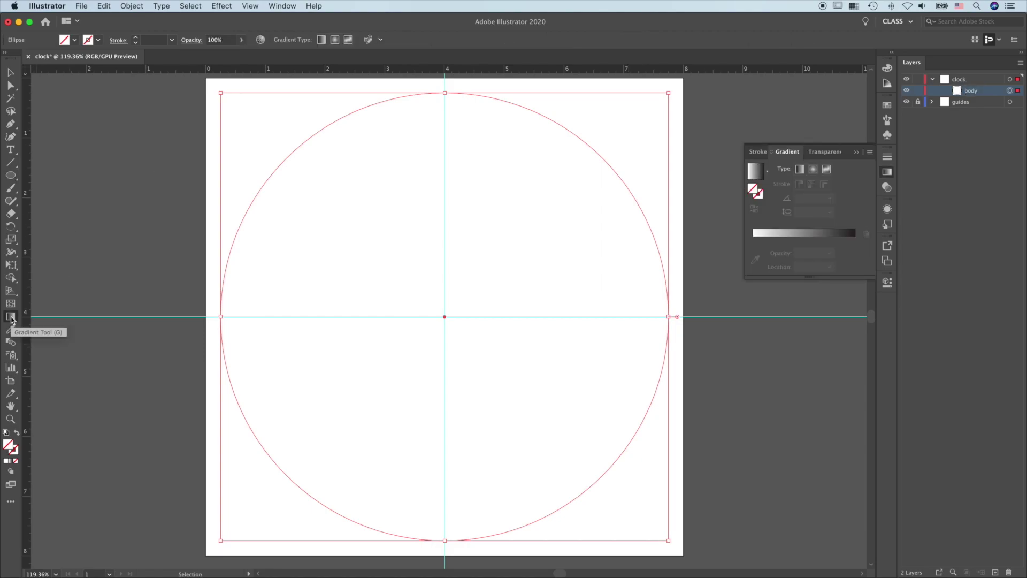
pyautogui.click(11, 318)
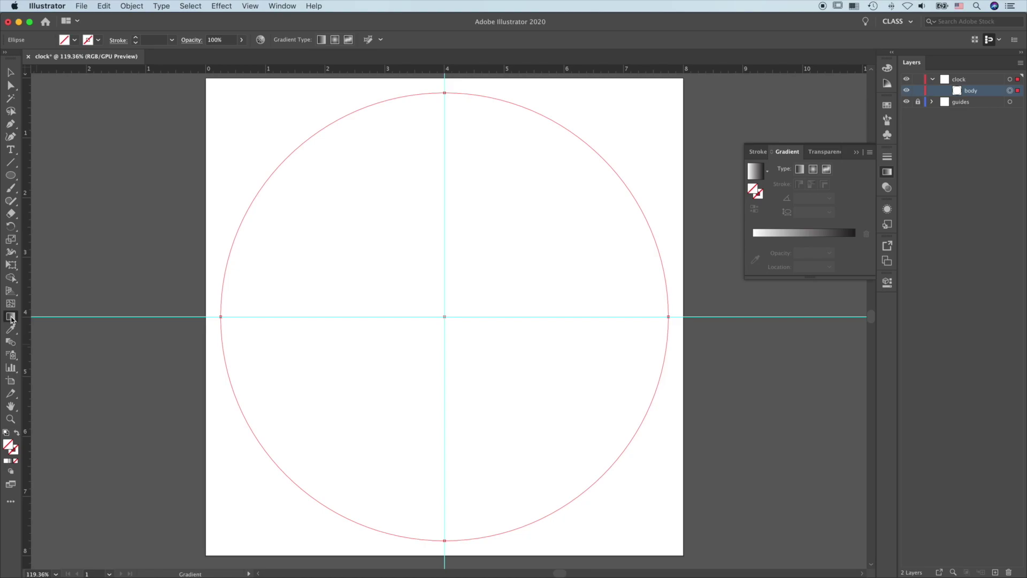
pyautogui.click(11, 463)
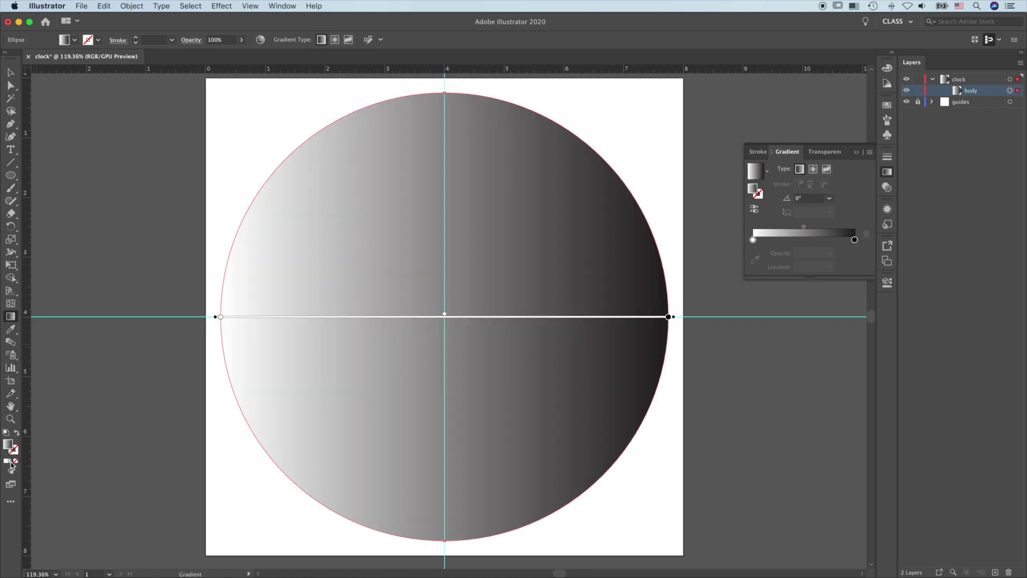
pyautogui.click(813, 169)
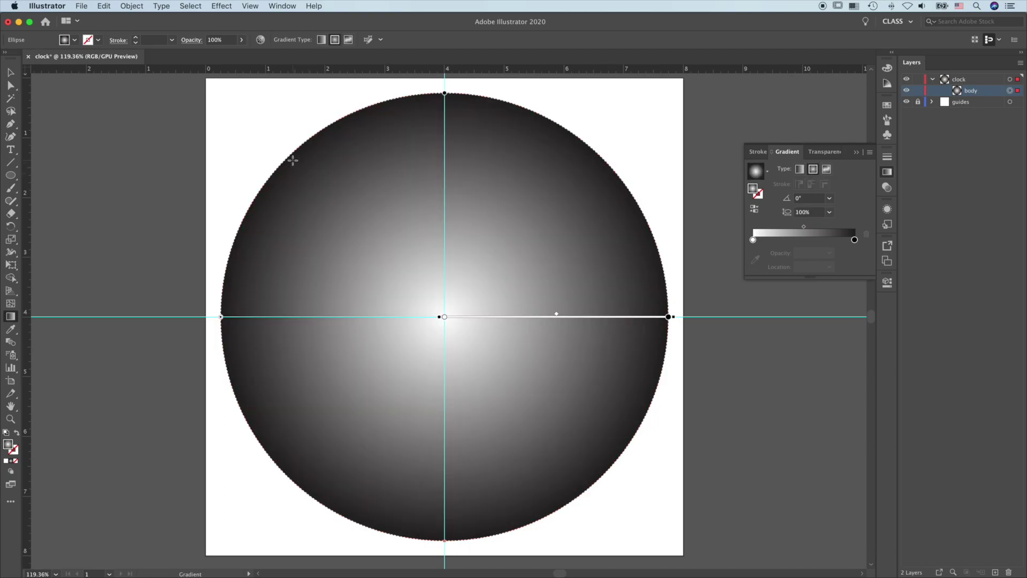
pyautogui.moveTo(293, 158); pyautogui.dragTo(603, 480)
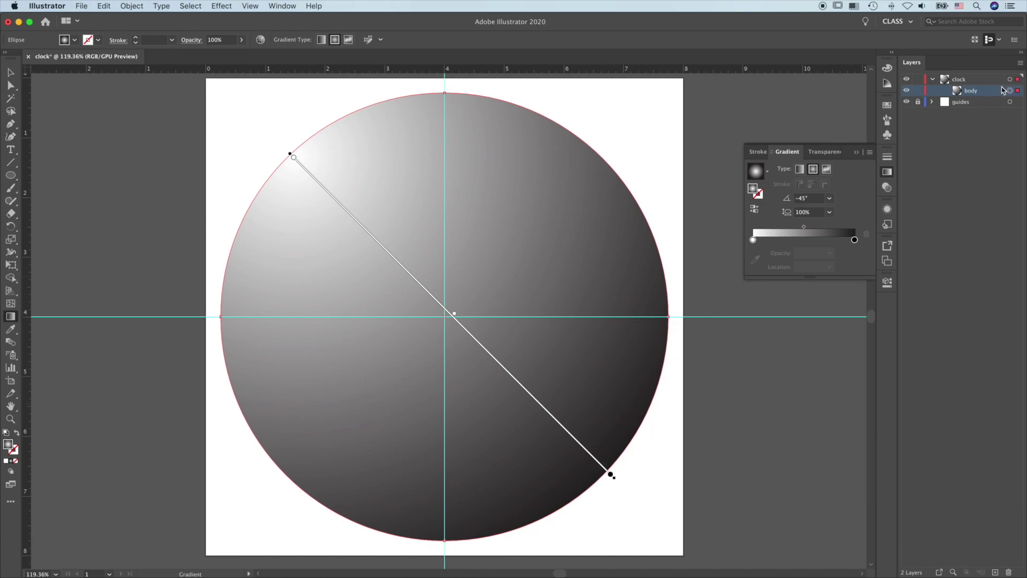
# Step: Duplicate the body circle and name the copy "body 2"
pyautogui.click(1021, 64)
pyautogui.click(951, 85)
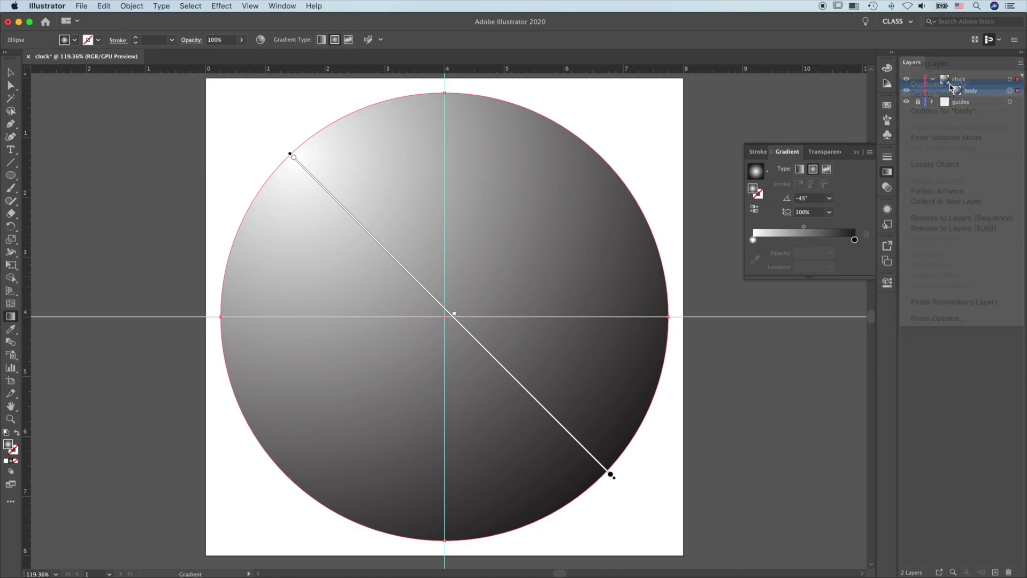
pyautogui.doubleClick(972, 91)
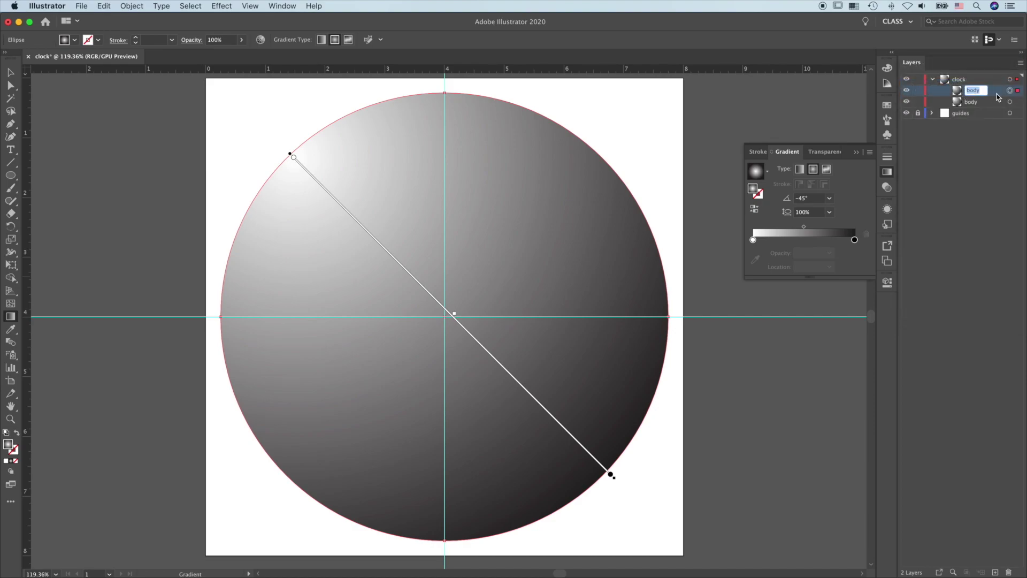
pyautogui.press('Right')
pyautogui.press('Return')
# Step: Scale body 2 to 6.75 in about its center and reverse its radial gradient to run from lower right to upper left at 135°
pyautogui.click(10, 74)
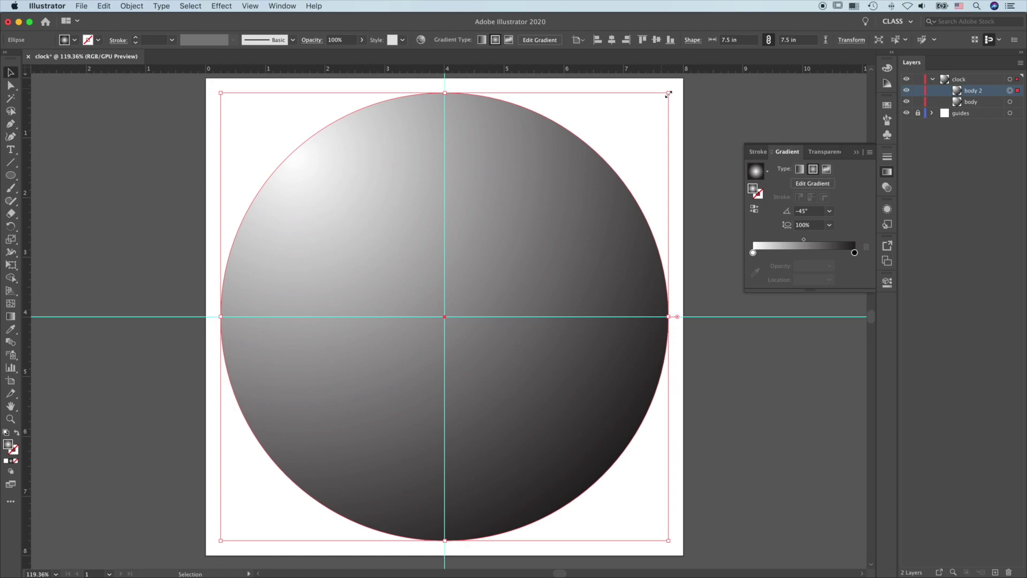
pyautogui.moveTo(668, 94); pyautogui.dragTo(648, 110)
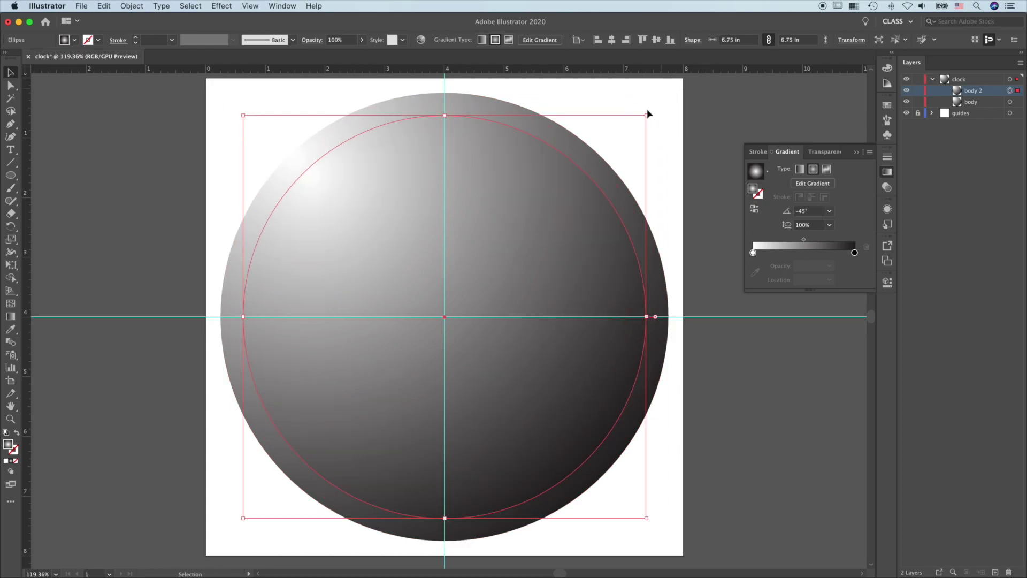
pyautogui.click(11, 316)
pyautogui.moveTo(584, 460)
pyautogui.mouseDown()
pyautogui.moveTo(440, 312)
pyautogui.moveTo(338, 242)
pyautogui.moveTo(271, 148)
pyautogui.mouseUp()
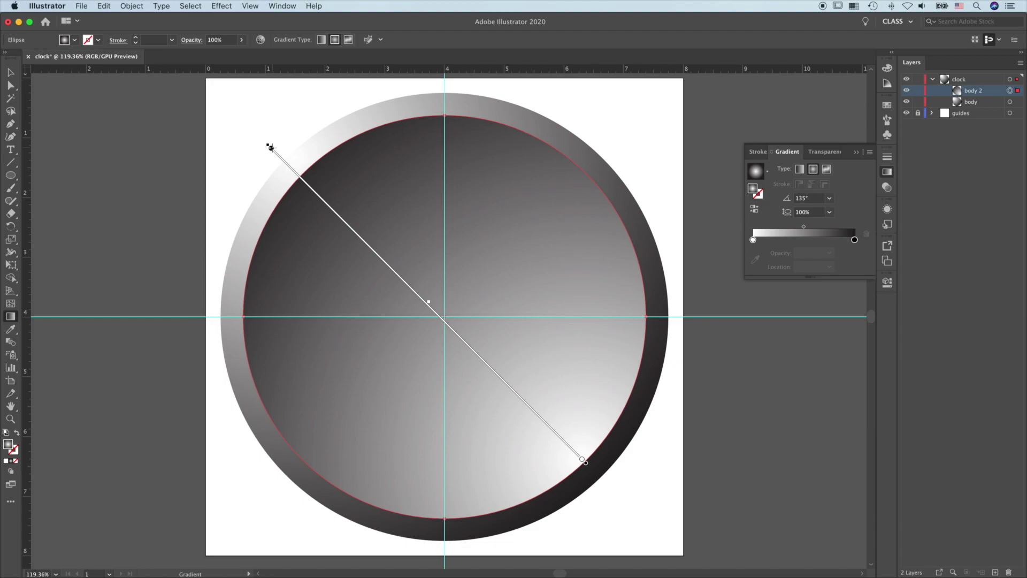
# Step: Draw a 4.75 in circle centered on the guides' intersection and name it "center"
pyautogui.click(16, 174)
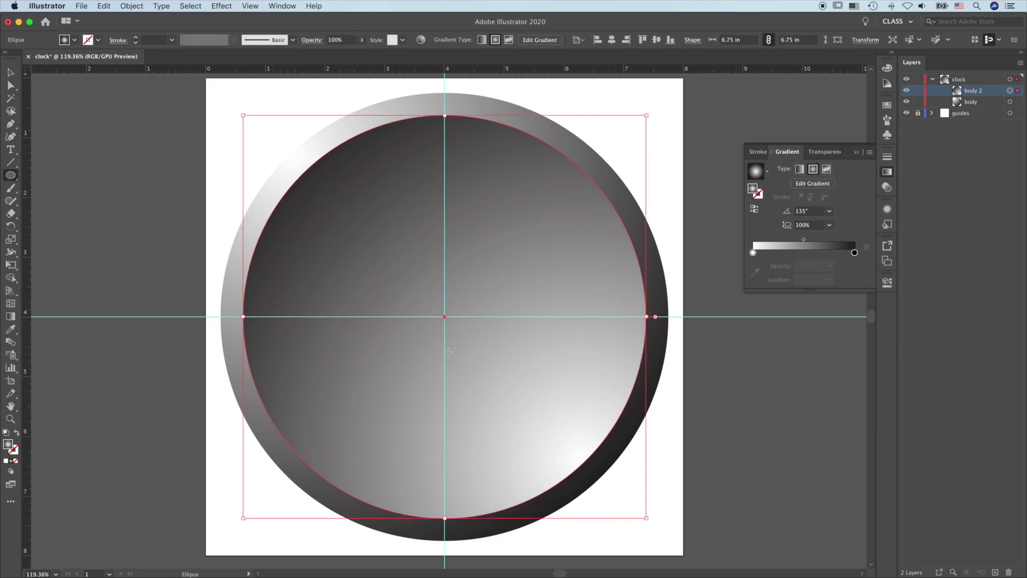
pyautogui.moveTo(444, 319); pyautogui.dragTo(587, 409)
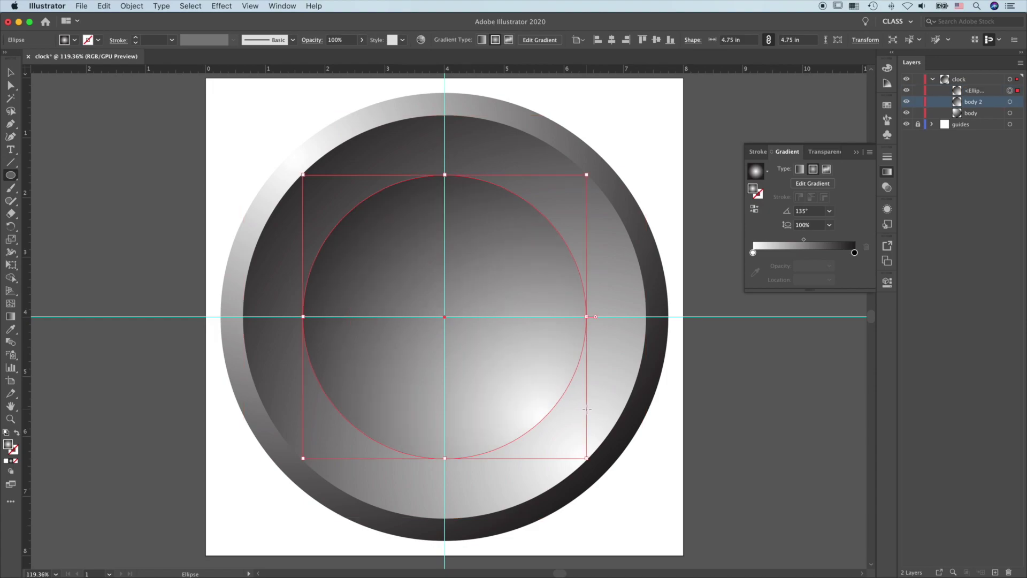
pyautogui.doubleClick(974, 91)
pyautogui.write('center')
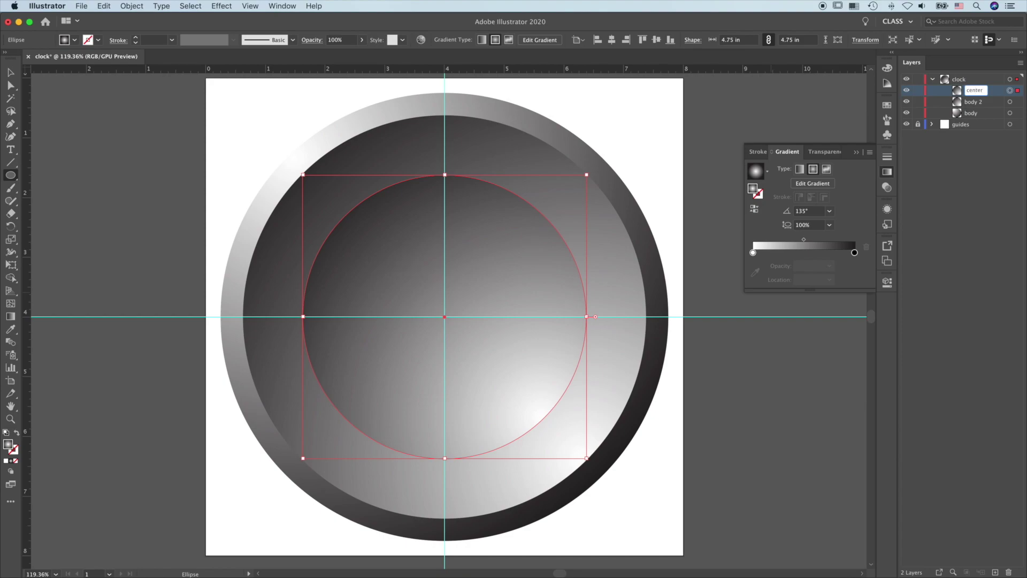
pyautogui.press('Return')
# Step: Duplicate the center circle at 4.25 in about the same center, with its radial gradient running from its upper-left edge to the lower right at -45°
pyautogui.click(1020, 62)
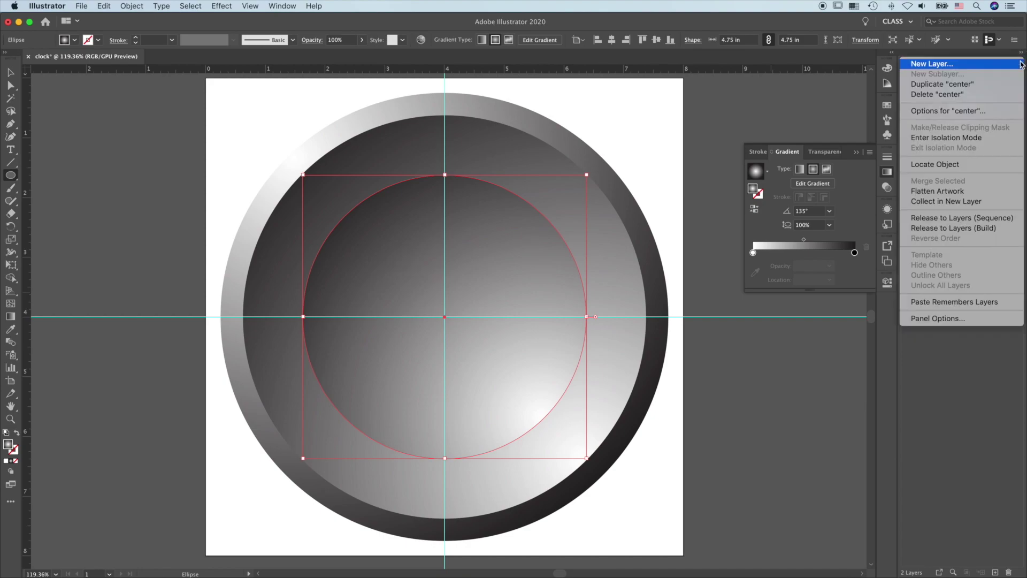
pyautogui.click(953, 84)
pyautogui.moveTo(587, 174); pyautogui.dragTo(573, 189)
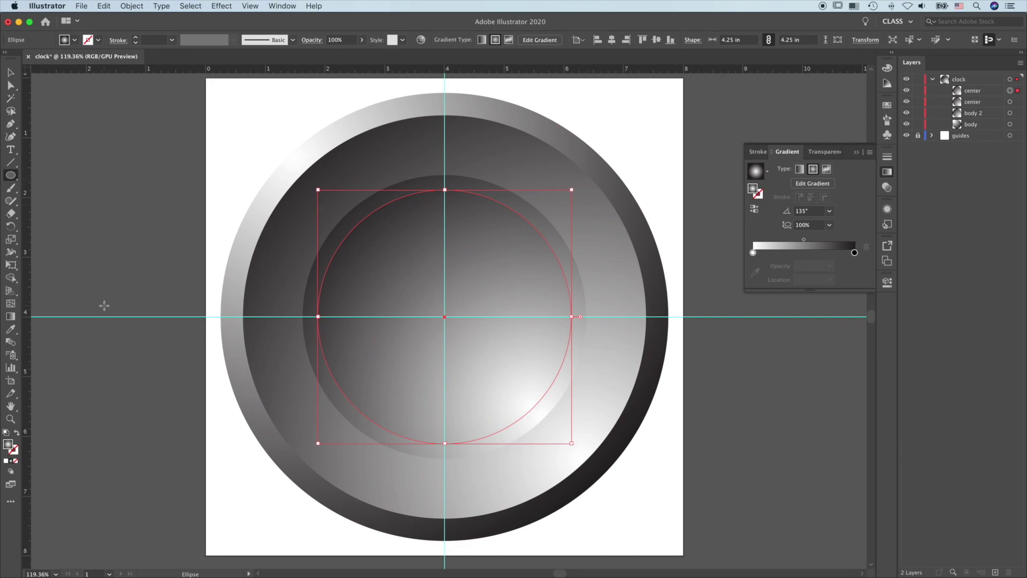
pyautogui.press('g')
pyautogui.moveTo(365, 226)
pyautogui.mouseDown()
pyautogui.moveTo(483, 383)
pyautogui.moveTo(598, 483)
pyautogui.moveTo(587, 476)
pyautogui.mouseUp()
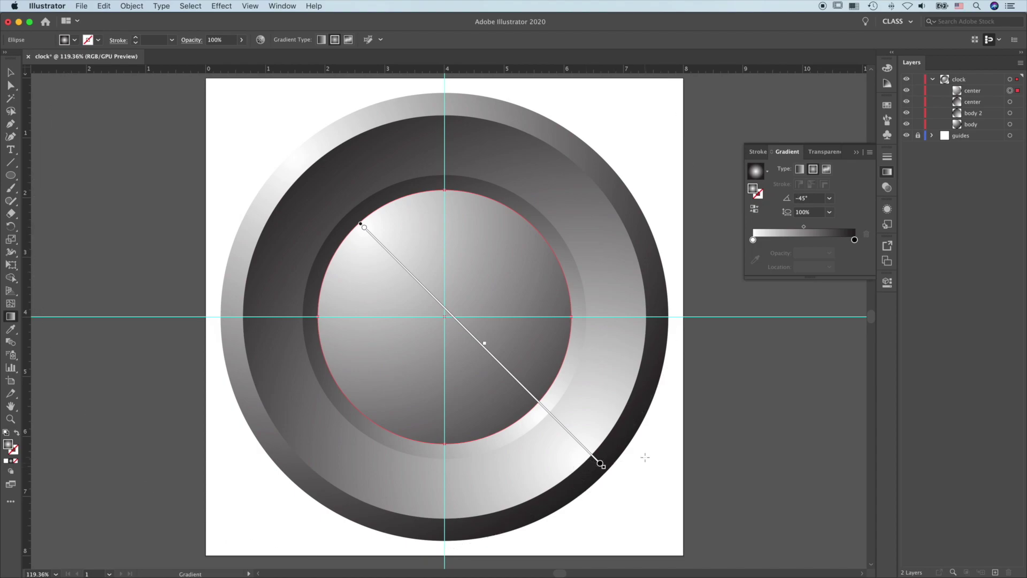
# Step: Rename the larger 4.75 in center circle as "body cent" and deselect the artwork
pyautogui.click(993, 106)
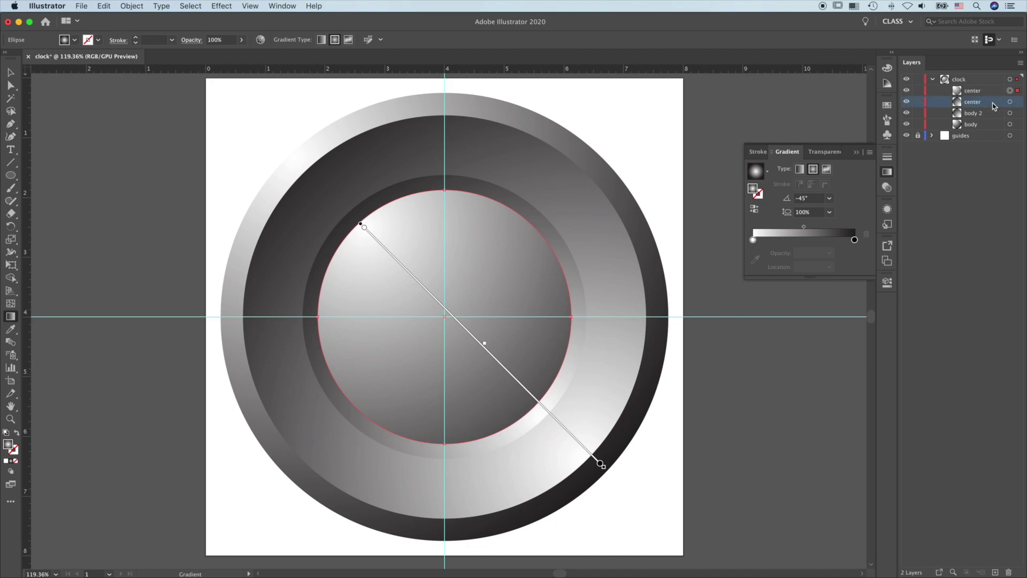
pyautogui.doubleClick(972, 104)
pyautogui.write('body cent')
pyautogui.press('Return')
pyautogui.click(732, 391)
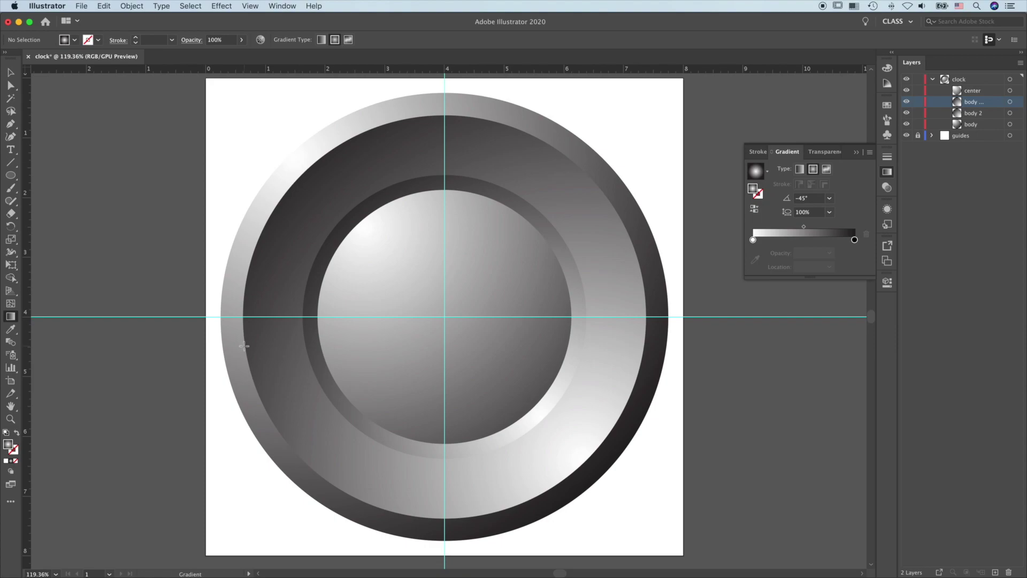
# Step: Give the body 2 circle a solid white 1 pt stroke
pyautogui.click(1010, 113)
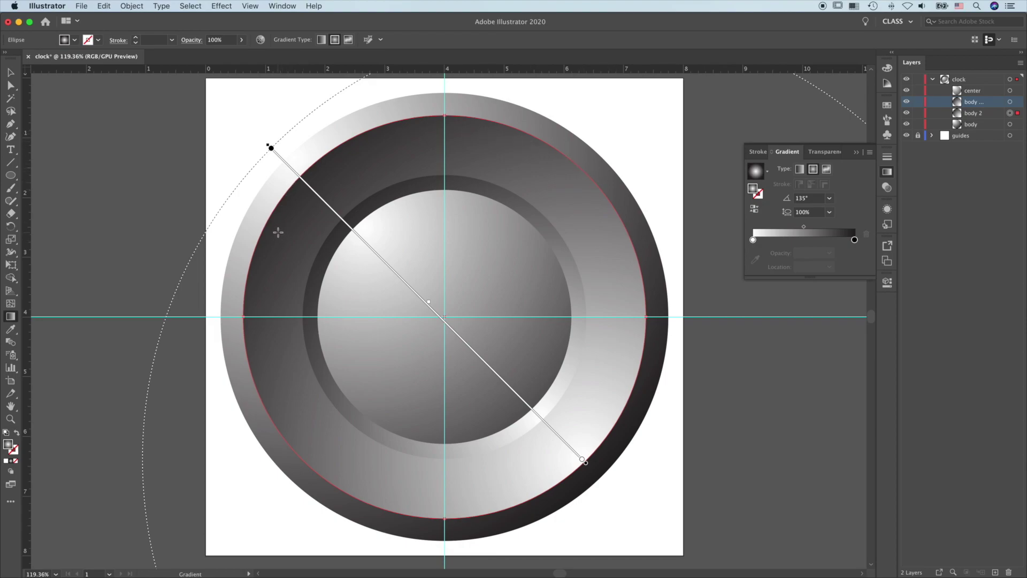
pyautogui.press('v')
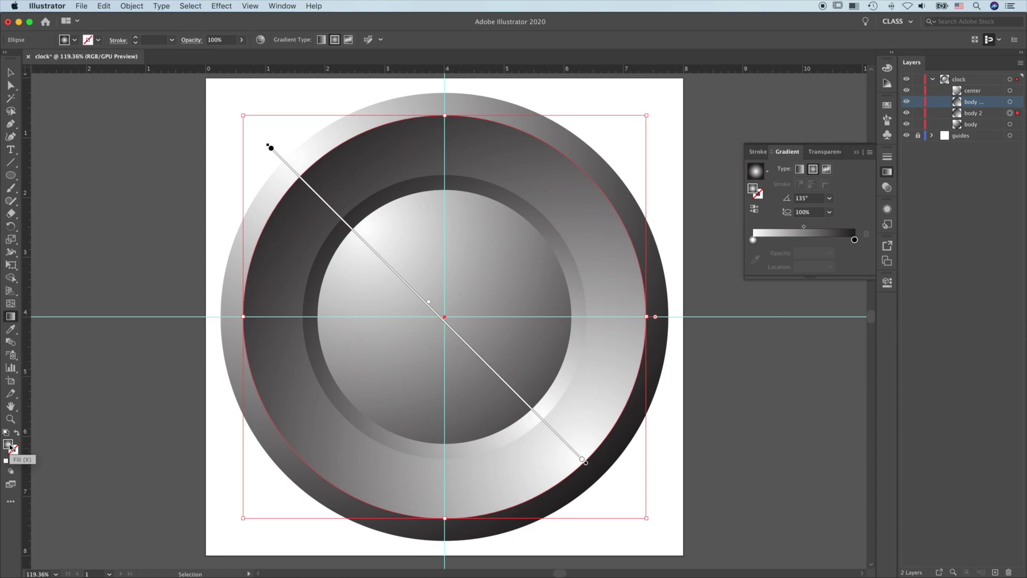
pyautogui.click(14, 452)
pyautogui.click(6, 461)
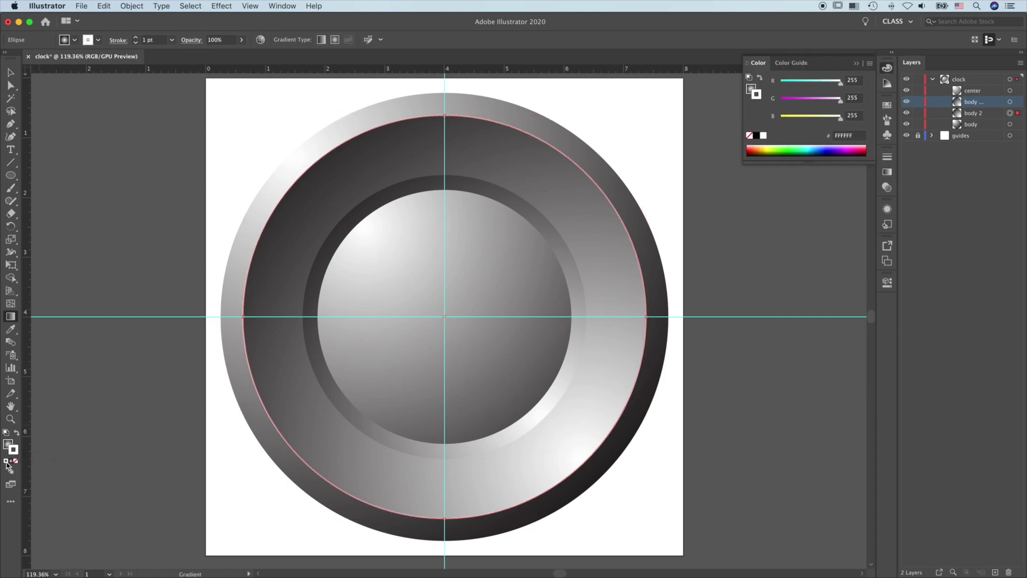
# Step: Increase the body 2 circle's white stroke weight to 3 pt
pyautogui.press('v')
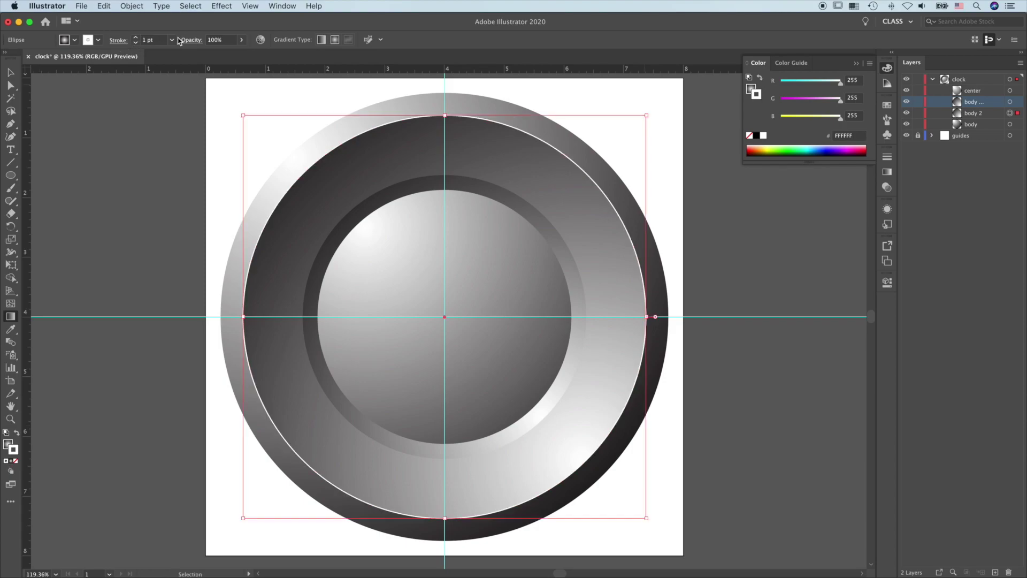
pyautogui.click(171, 40)
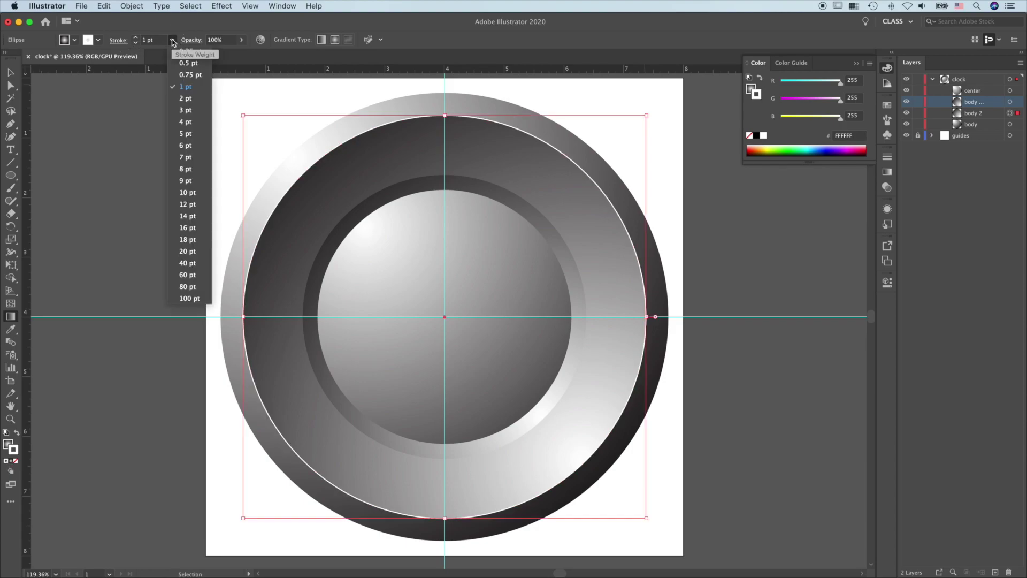
pyautogui.click(185, 99)
pyautogui.press('g')
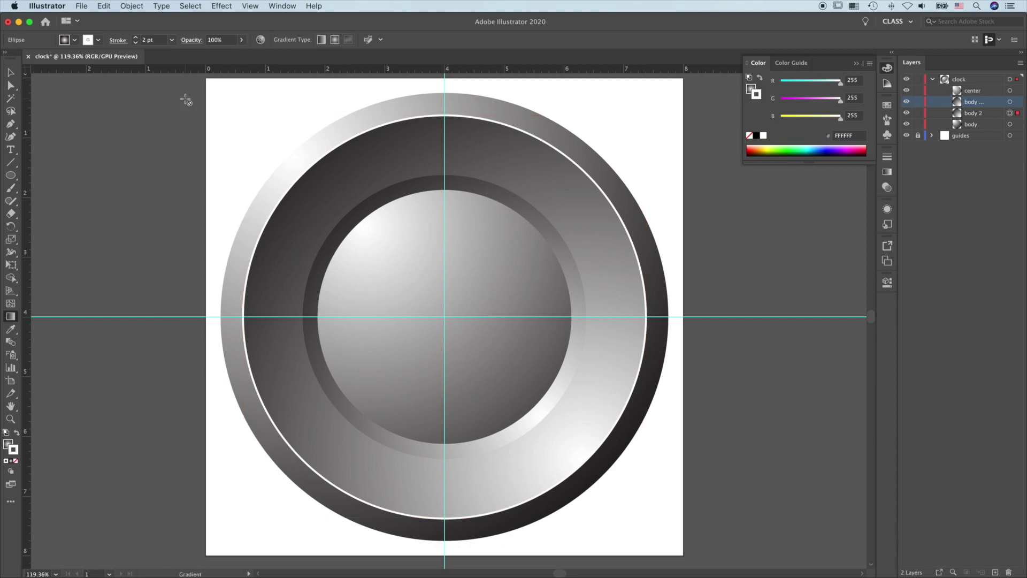
pyautogui.press('v')
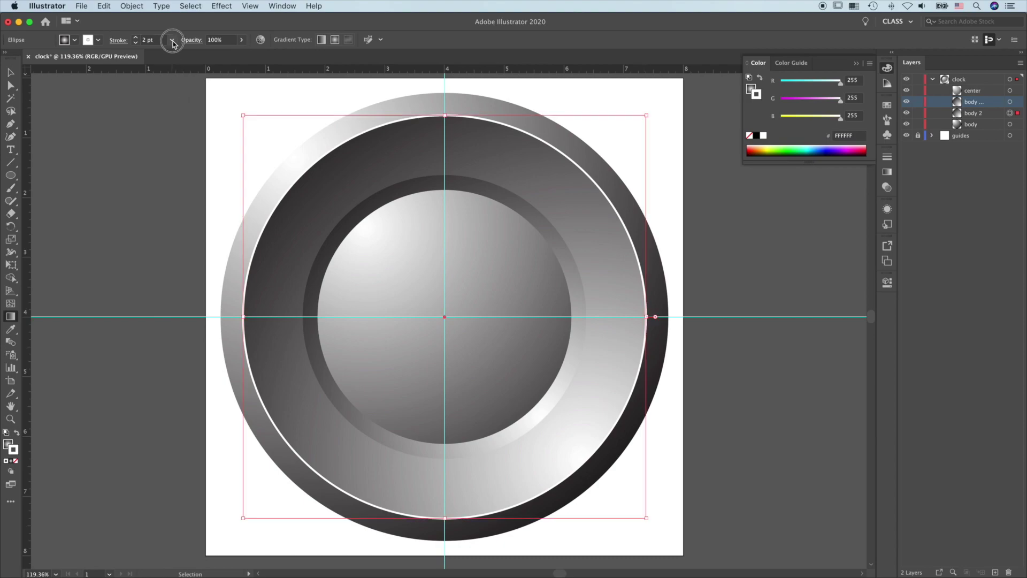
pyautogui.click(172, 40)
pyautogui.click(184, 110)
pyautogui.press('g')
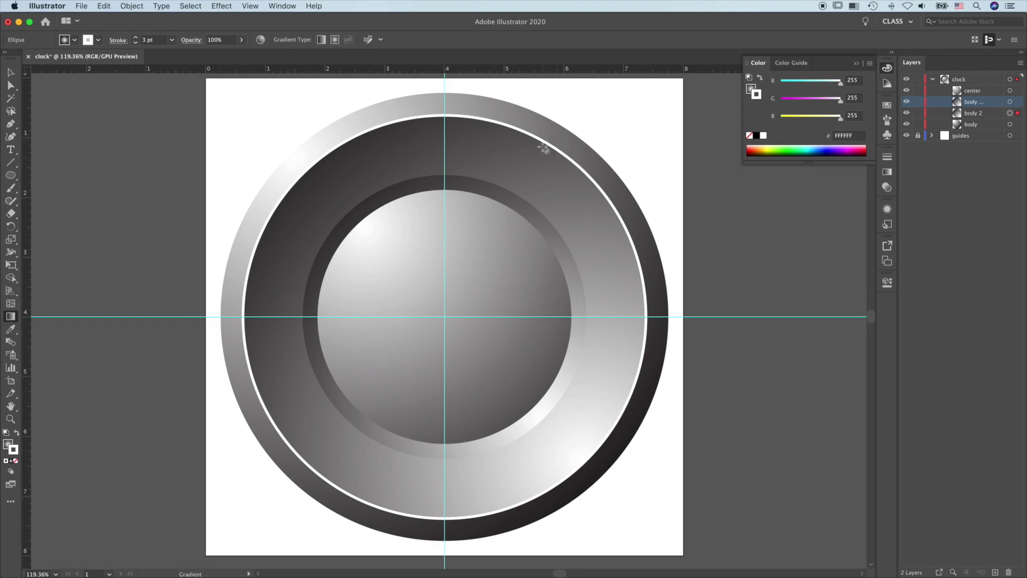
# Step: Apply a Gaussian Blur effect with an 8 pixel radius to the body 2 circle
pyautogui.click(887, 209)
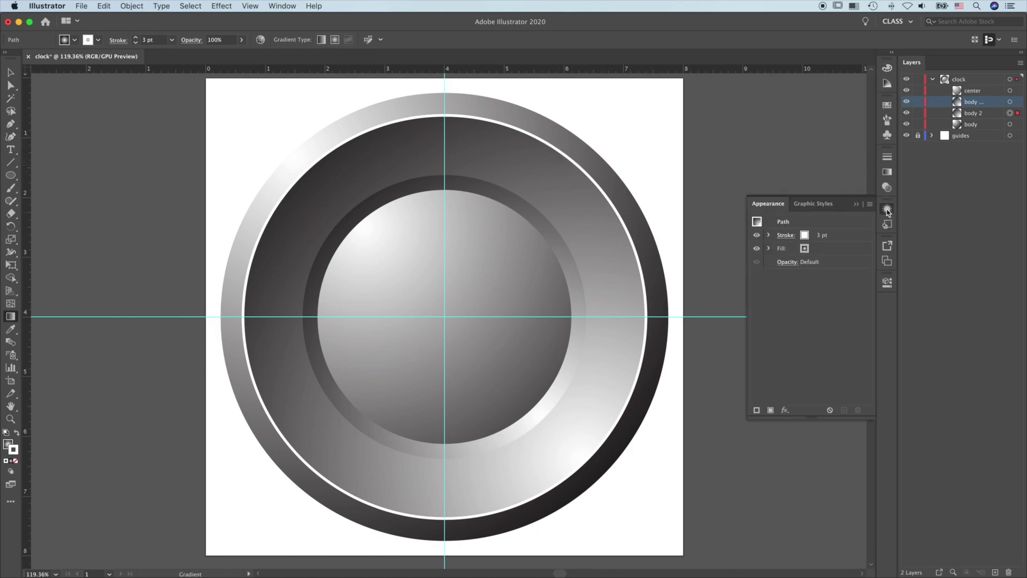
pyautogui.click(784, 409)
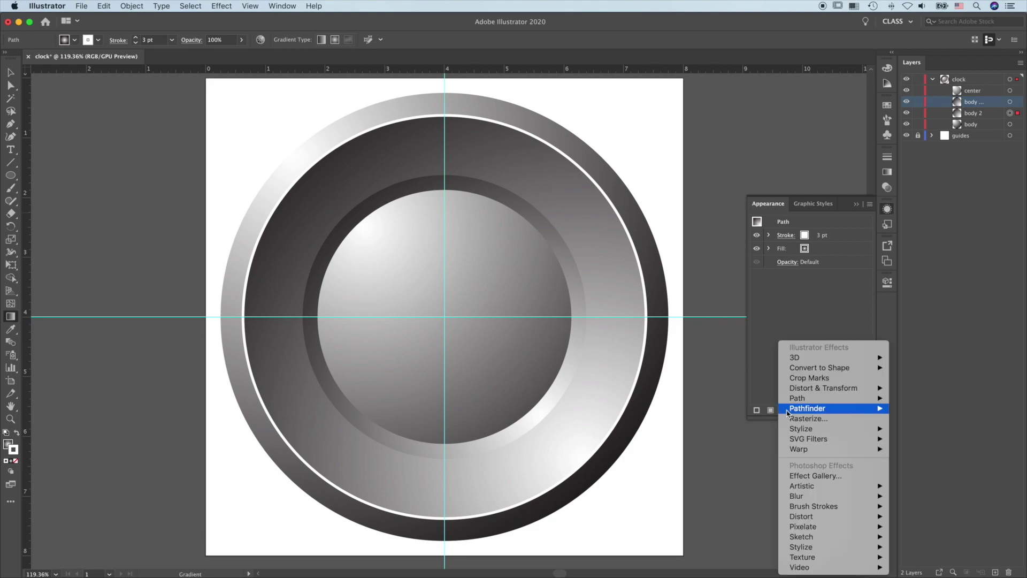
pyautogui.moveTo(819, 496)
pyautogui.click(926, 496)
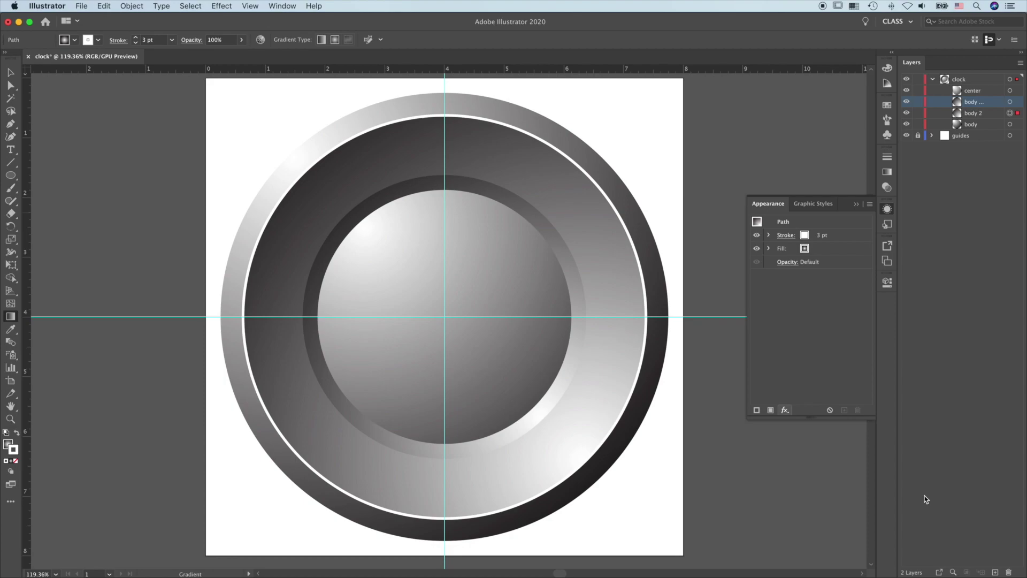
pyautogui.doubleClick(733, 413)
pyautogui.write('6')
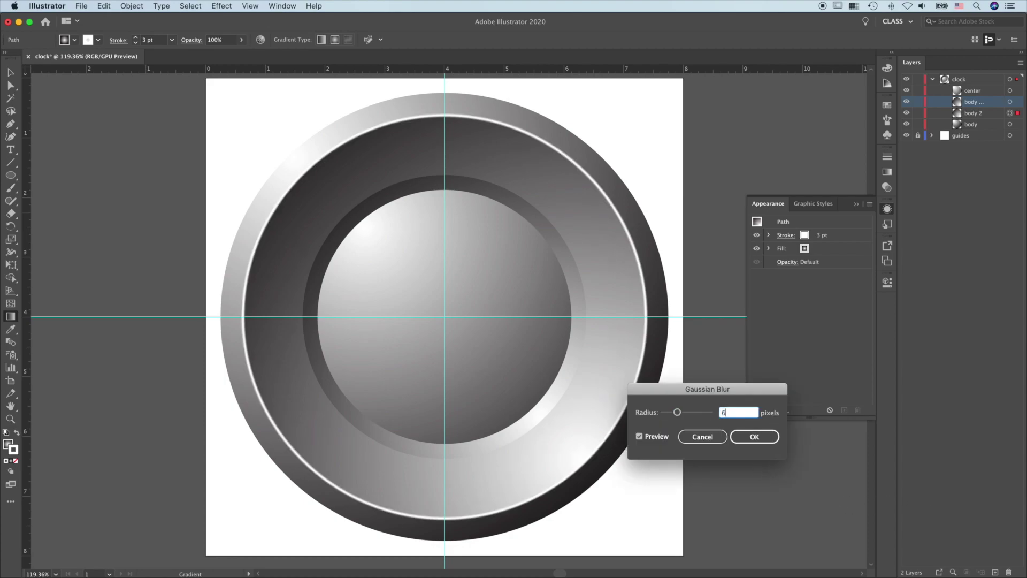
pyautogui.press('Tab')
pyautogui.hotkey('shift', 'Tab')
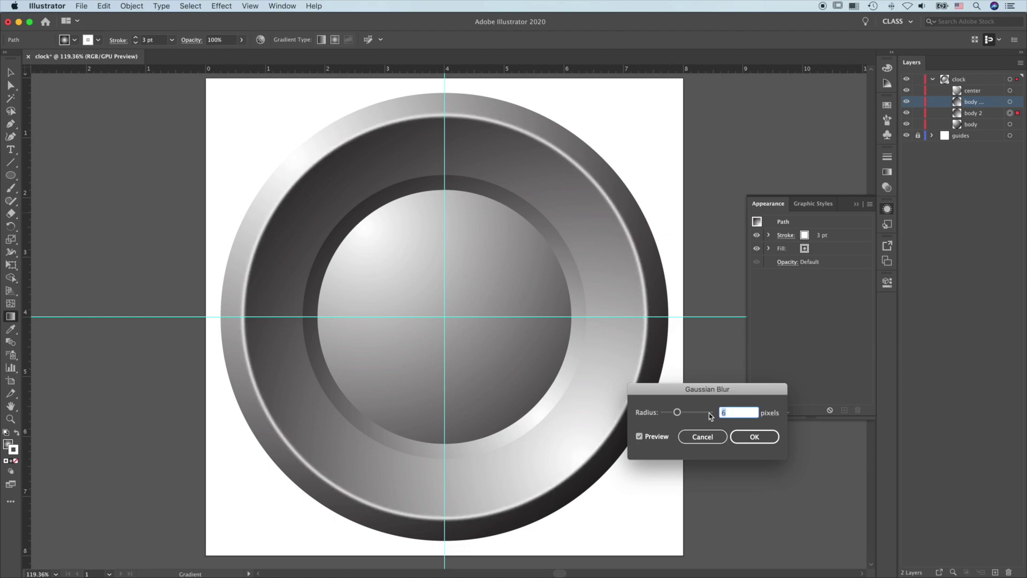
pyautogui.write('8')
pyautogui.press('Tab')
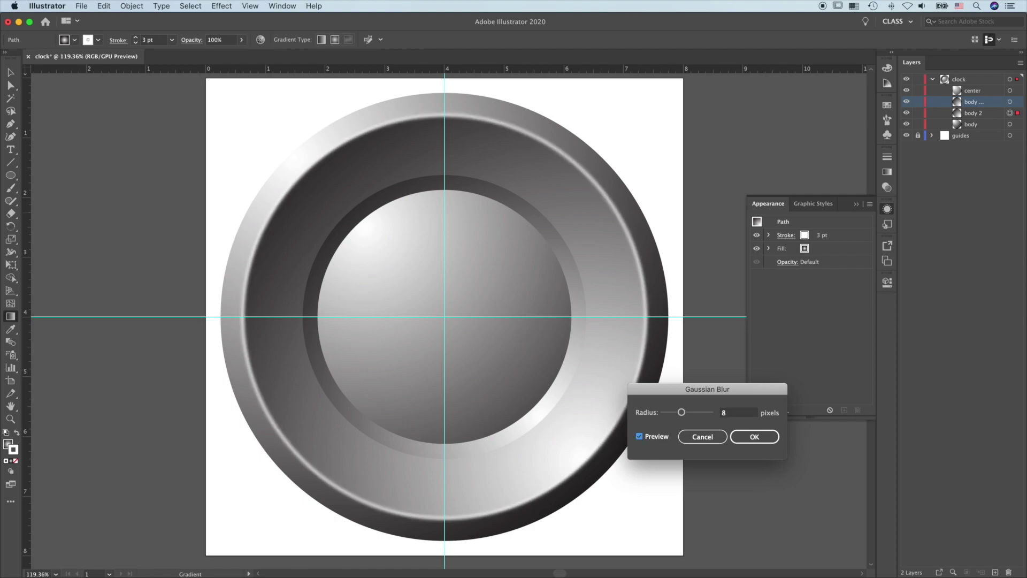
pyautogui.click(748, 438)
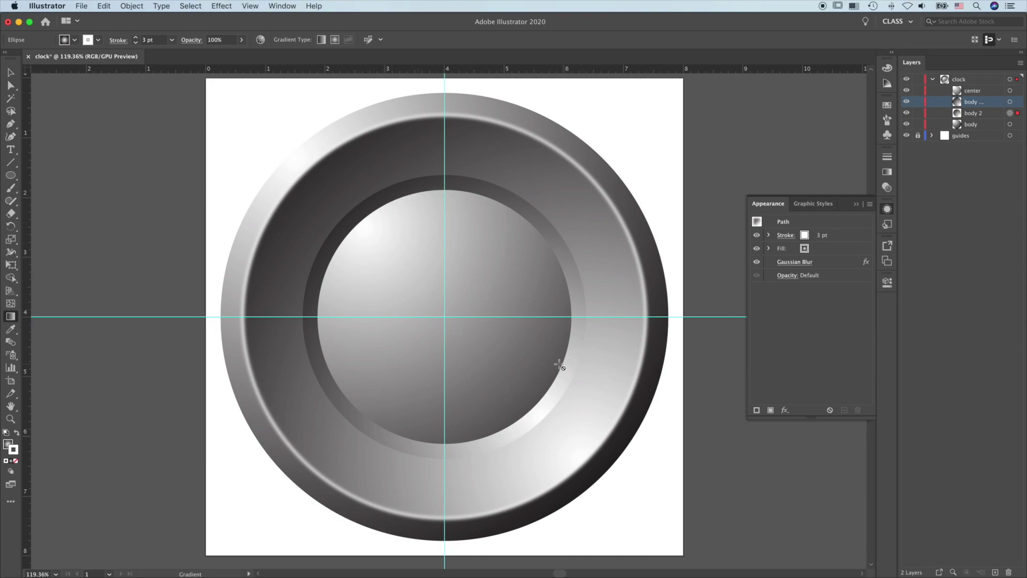
# Step: Add a Multiply drop shadow to the center circle at 75% opacity, with 0.05 in X and Y offsets and 0.0694 in blur
pyautogui.click(1015, 90)
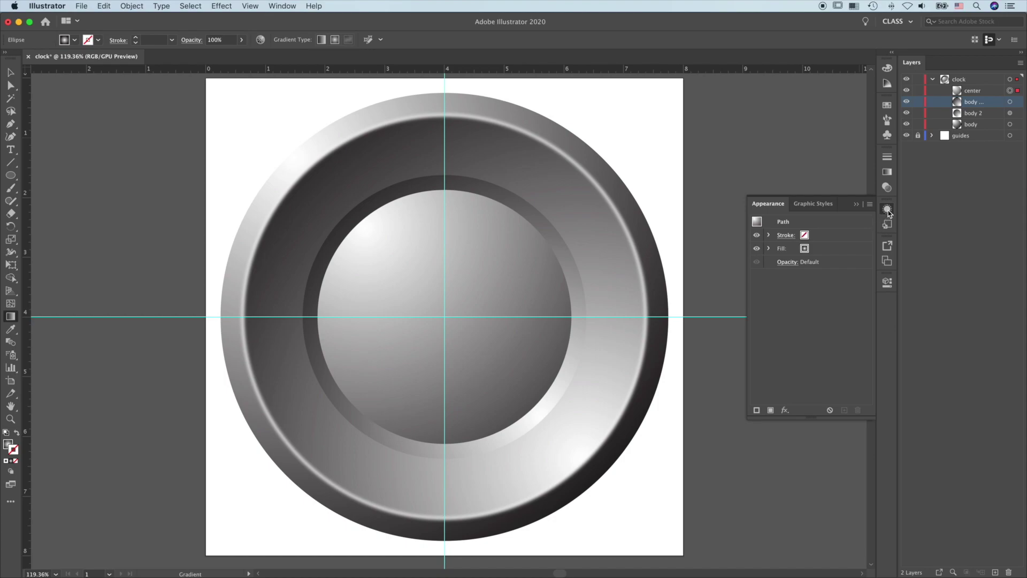
pyautogui.click(786, 412)
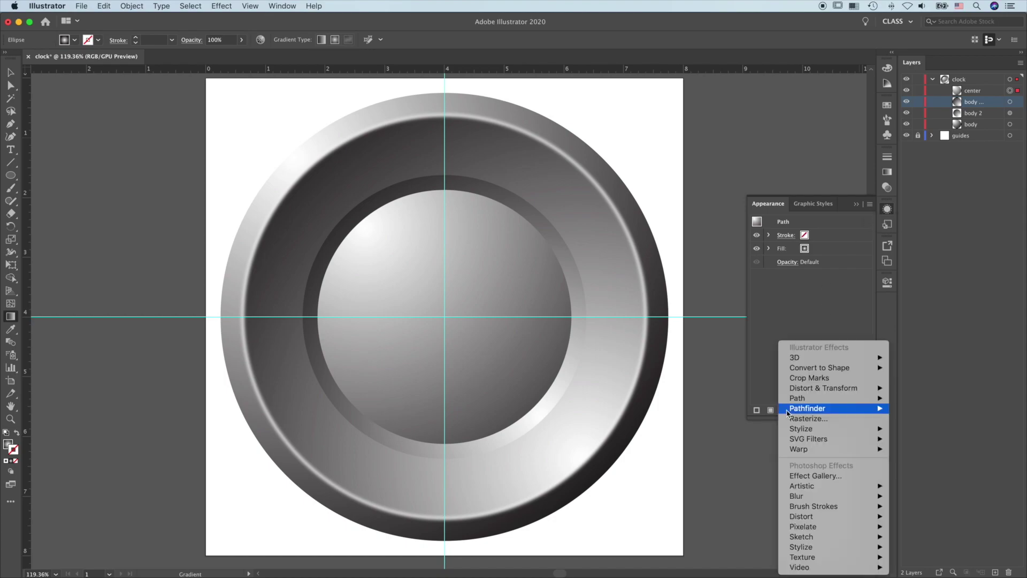
pyautogui.moveTo(839, 429)
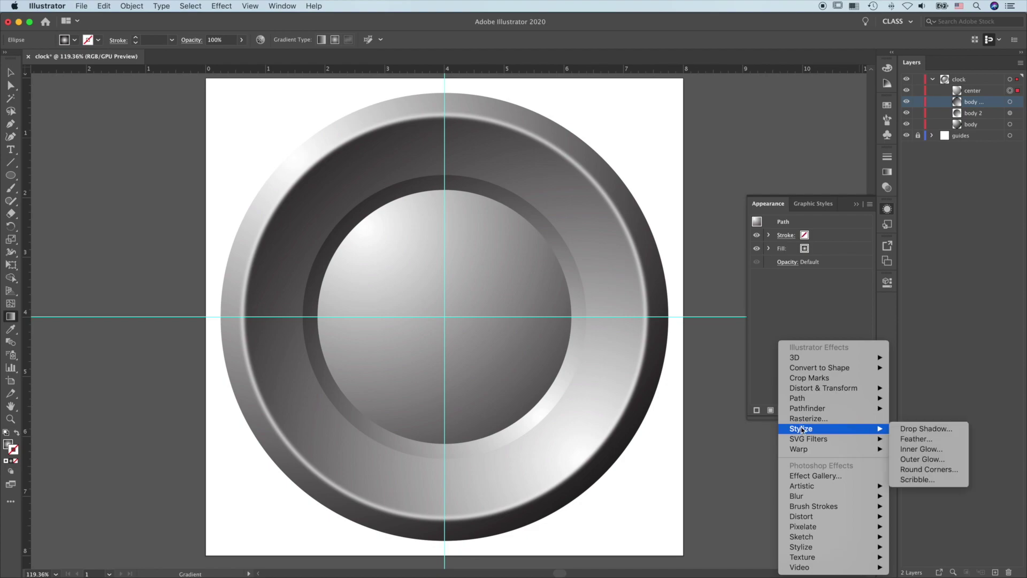
pyautogui.click(934, 431)
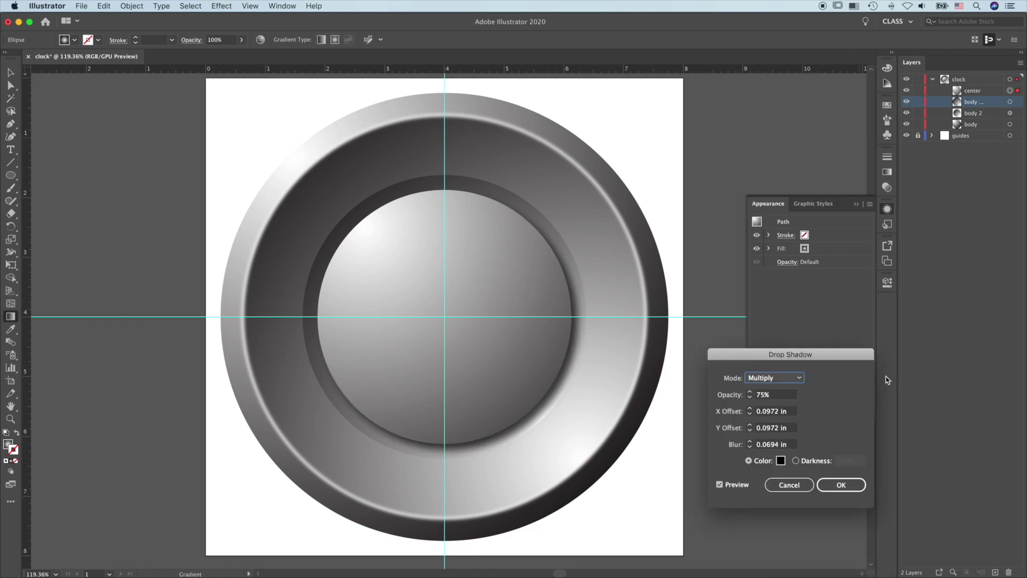
pyautogui.click(768, 412)
pyautogui.moveTo(768, 413); pyautogui.dragTo(799, 419)
pyautogui.write('5')
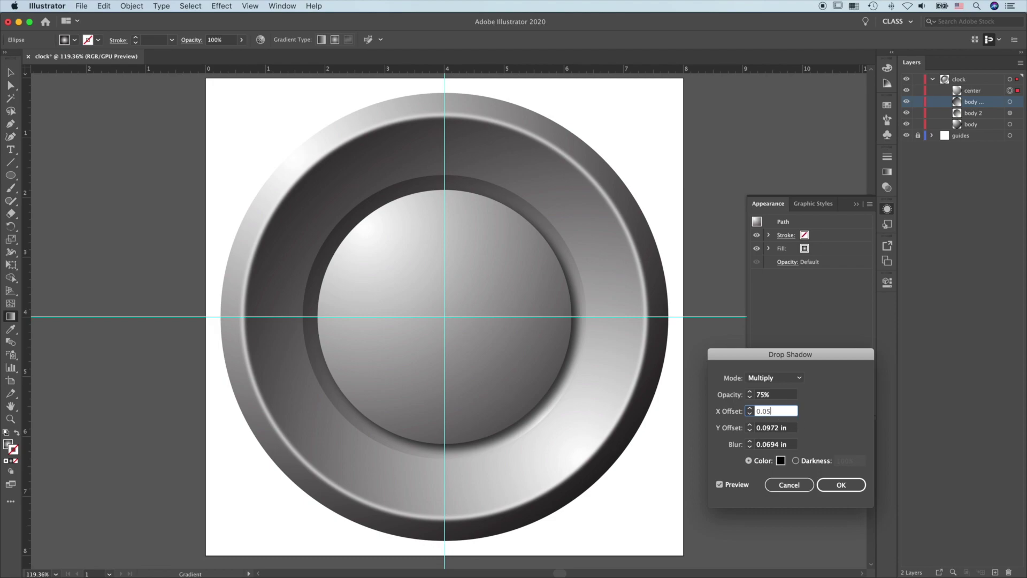
pyautogui.click(794, 430)
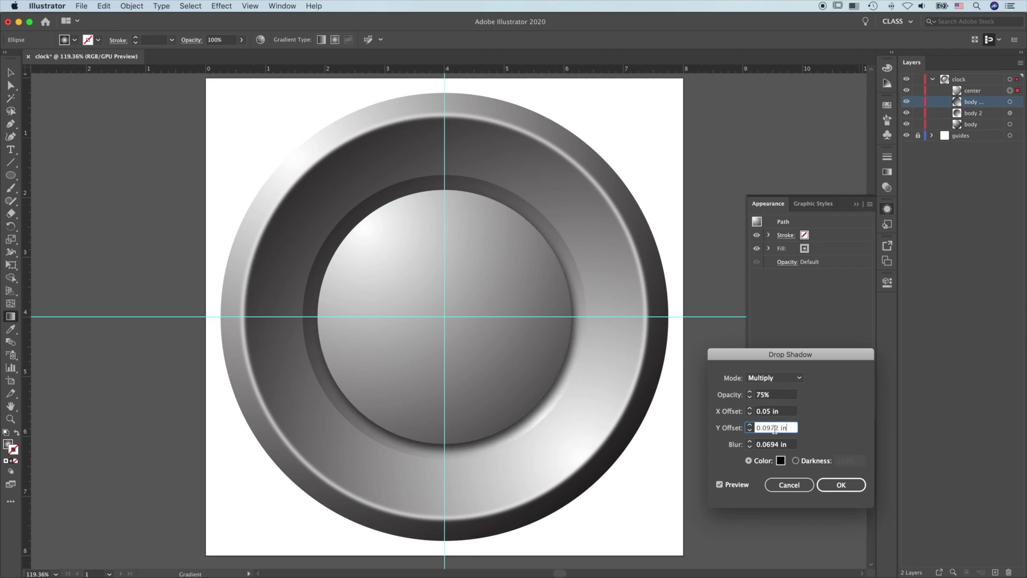
pyautogui.moveTo(757, 427); pyautogui.dragTo(794, 426)
pyautogui.write('0.05')
pyautogui.press('Tab')
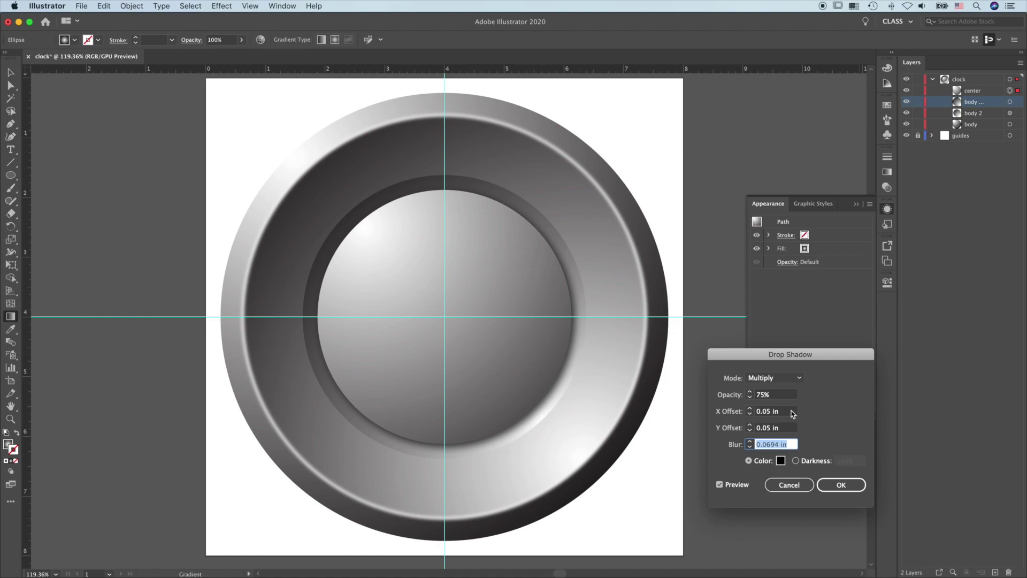
pyautogui.click(841, 485)
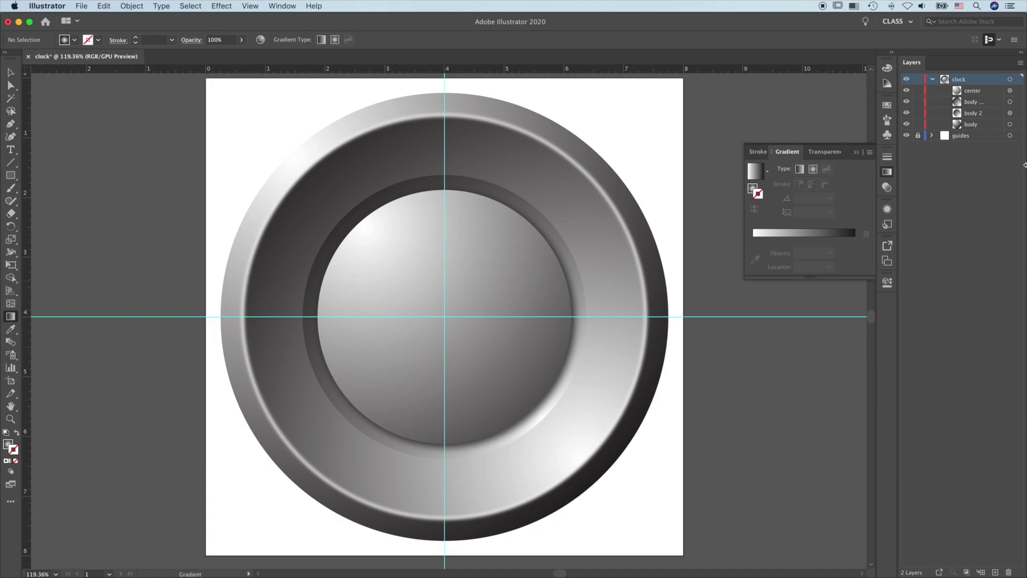
# Step: In Draw Behind mode, draw an 8 x 8 in rectangle behind the body circle, covering the whole artboard
pyautogui.click(992, 126)
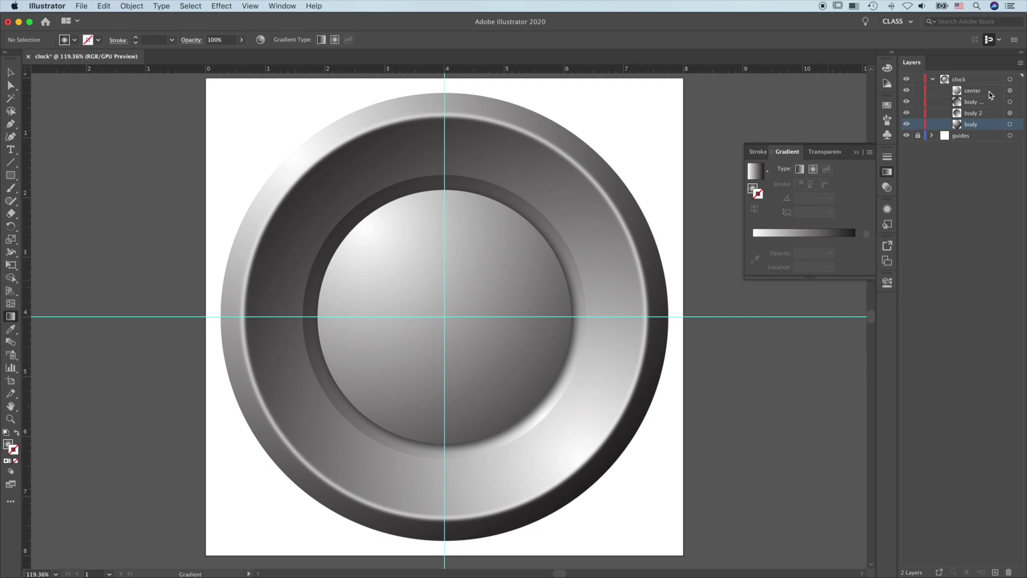
pyautogui.click(11, 471)
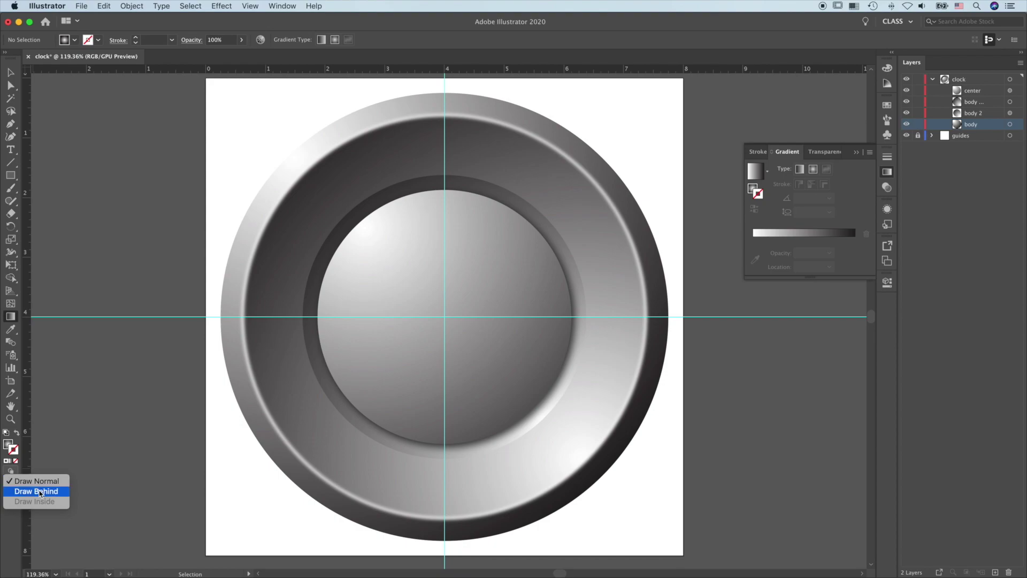
pyautogui.click(40, 493)
pyautogui.press('m')
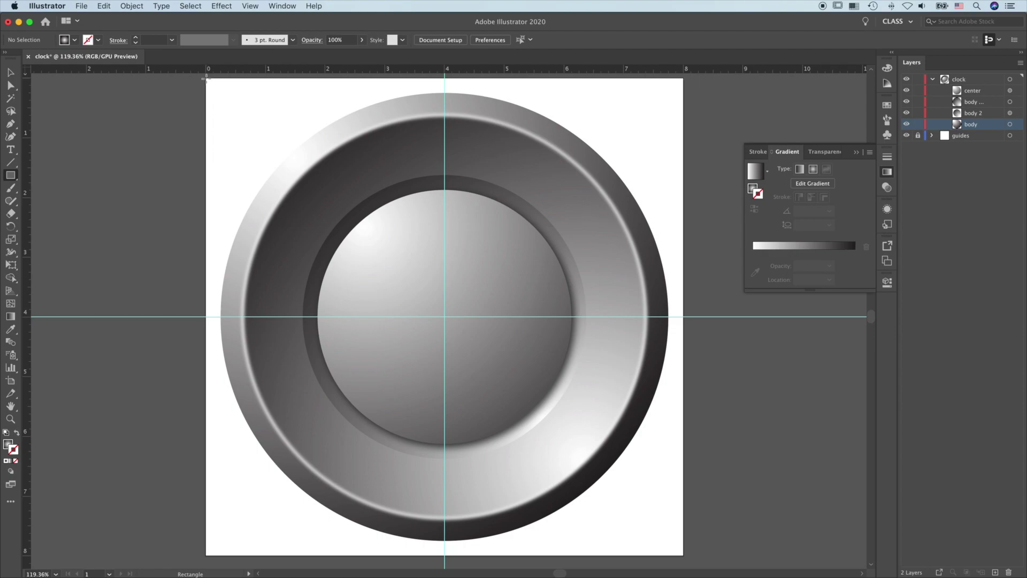
pyautogui.moveTo(206, 79); pyautogui.dragTo(683, 557)
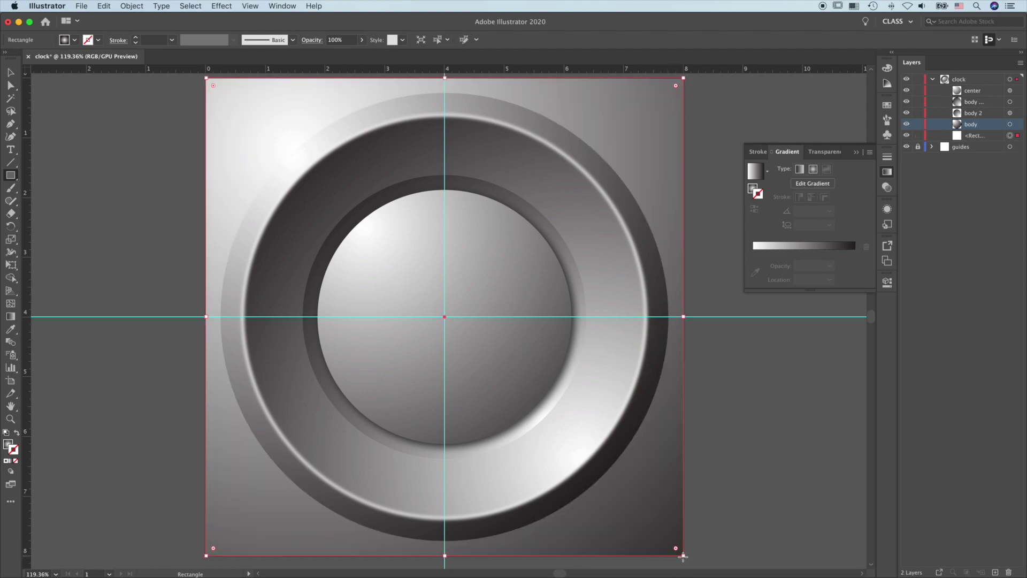
# Step: Try to rename the artboard-sized rectangle "backg"
pyautogui.doubleClick(976, 134)
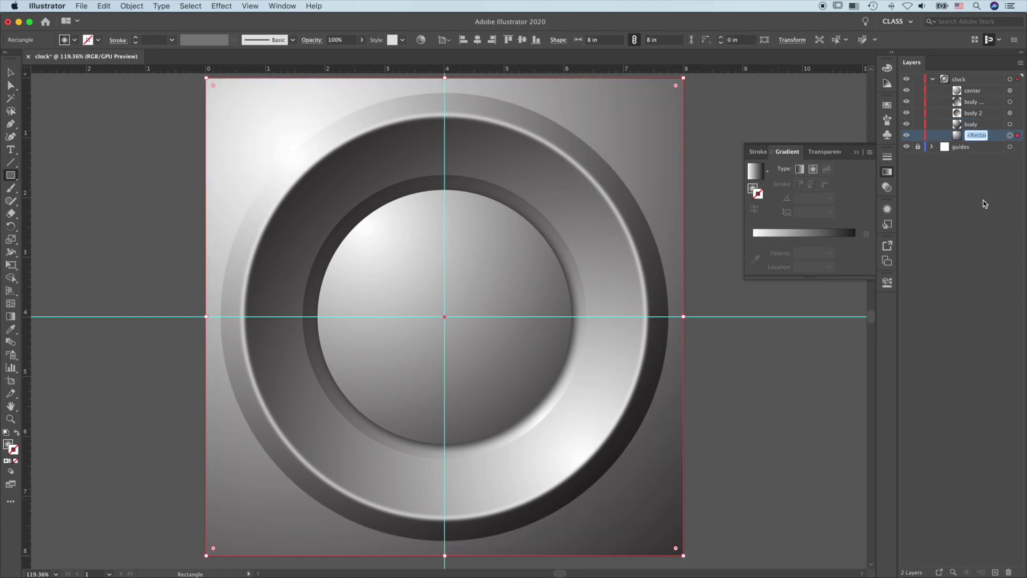
pyautogui.write('backg')
pyautogui.press('Return')
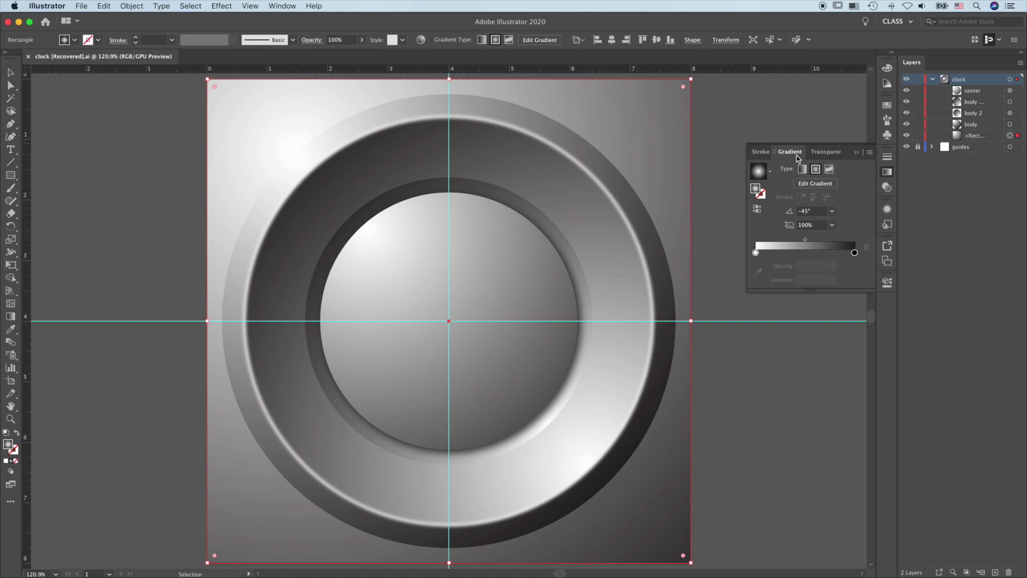
# Step: Give the background rectangle a 90° linear gradient running from white at its bottom edge to black at its top, and deselect it
pyautogui.click(802, 169)
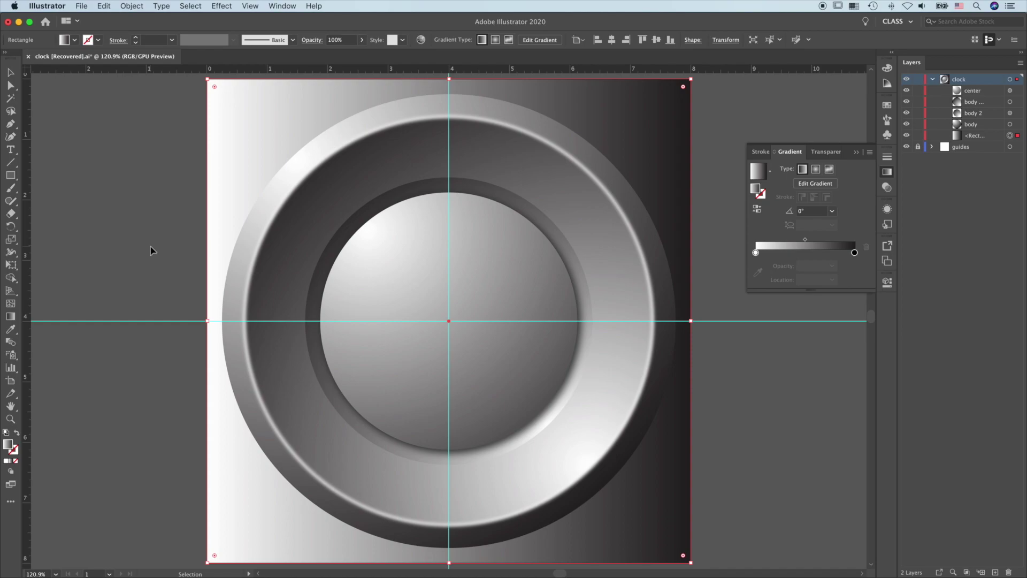
pyautogui.press('g')
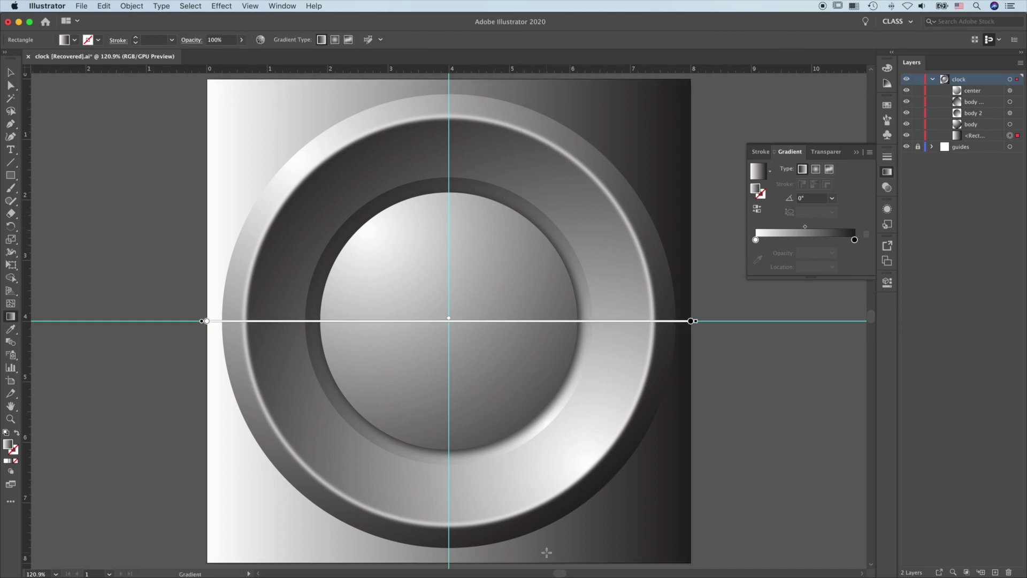
pyautogui.moveTo(546, 552)
pyautogui.mouseDown()
pyautogui.moveTo(557, 467)
pyautogui.moveTo(541, 391)
pyautogui.moveTo(539, 86)
pyautogui.mouseUp()
pyautogui.press('super+shift+a')
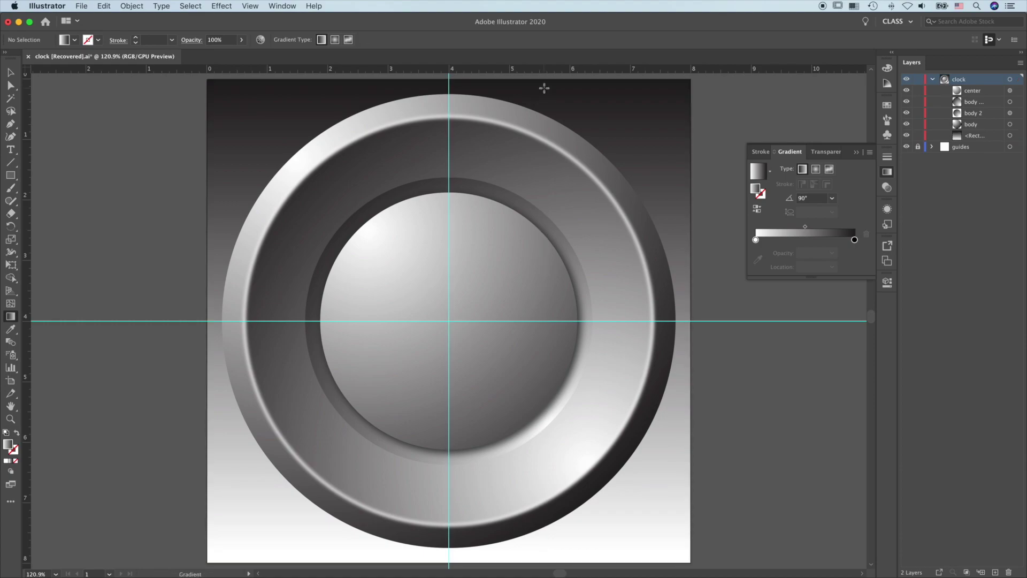
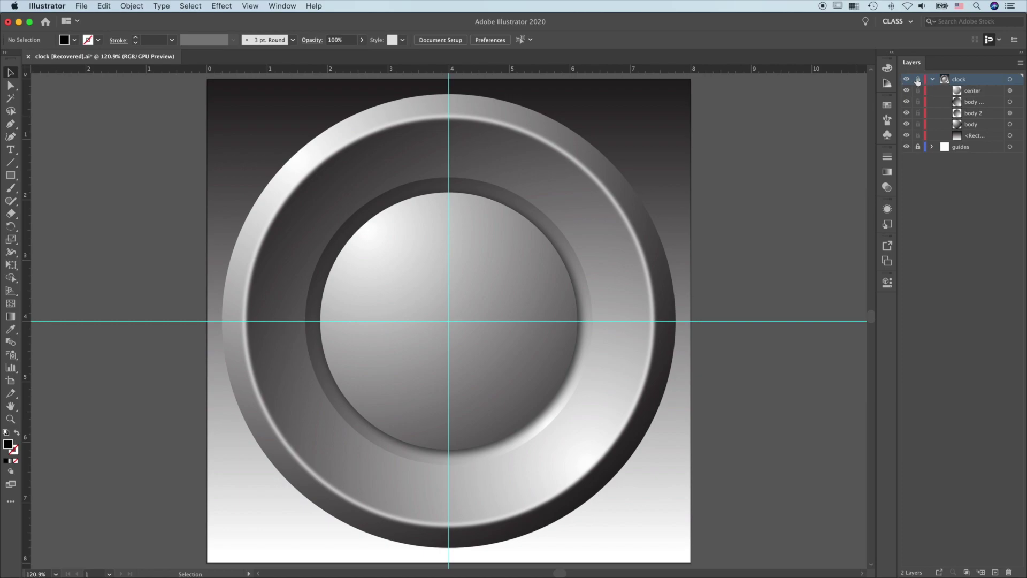
# Step: Add a new layer named "hour marks" above the clock layer
pyautogui.click(995, 572)
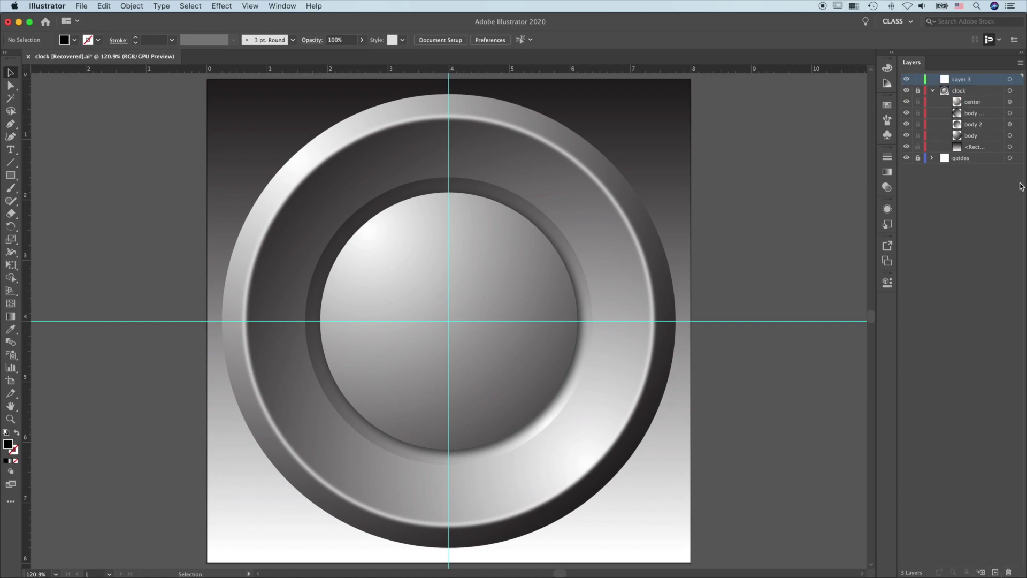
pyautogui.doubleClick(963, 79)
pyautogui.write('hour marks')
pyautogui.press('Return')
# Step: Draw a black 0.125 x 0.75 in rectangle at the top of the dark ring and center it at X 4 in
pyautogui.click(12, 176)
pyautogui.moveTo(448, 125); pyautogui.dragTo(457, 163)
pyautogui.hotkey('shift', 'Down')
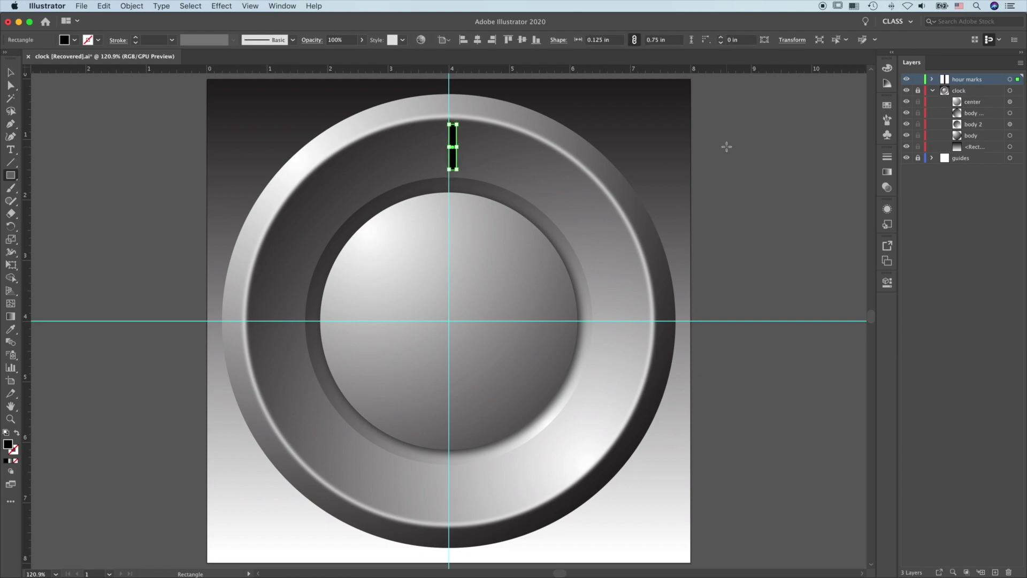
pyautogui.click(887, 283)
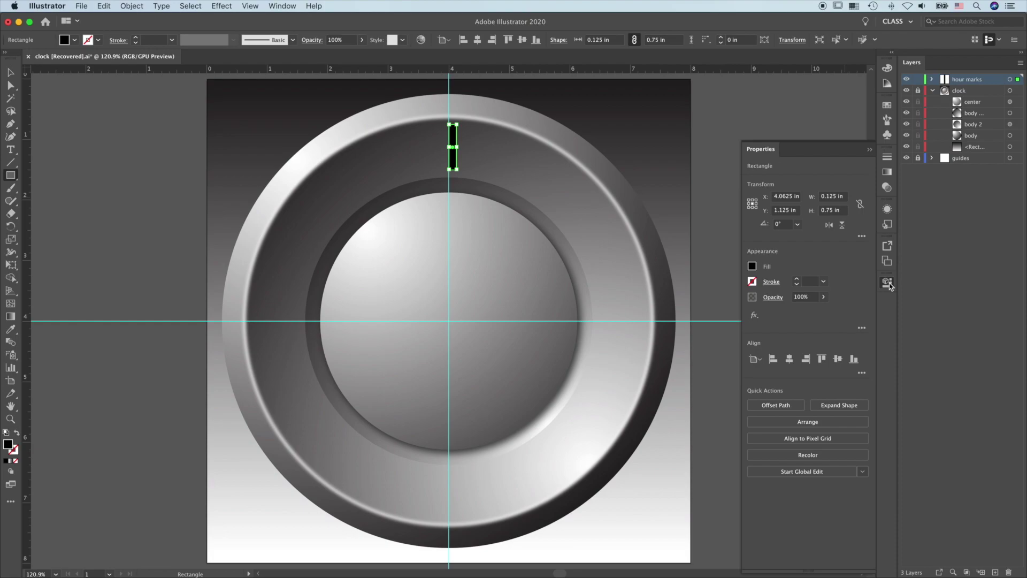
pyautogui.click(775, 196)
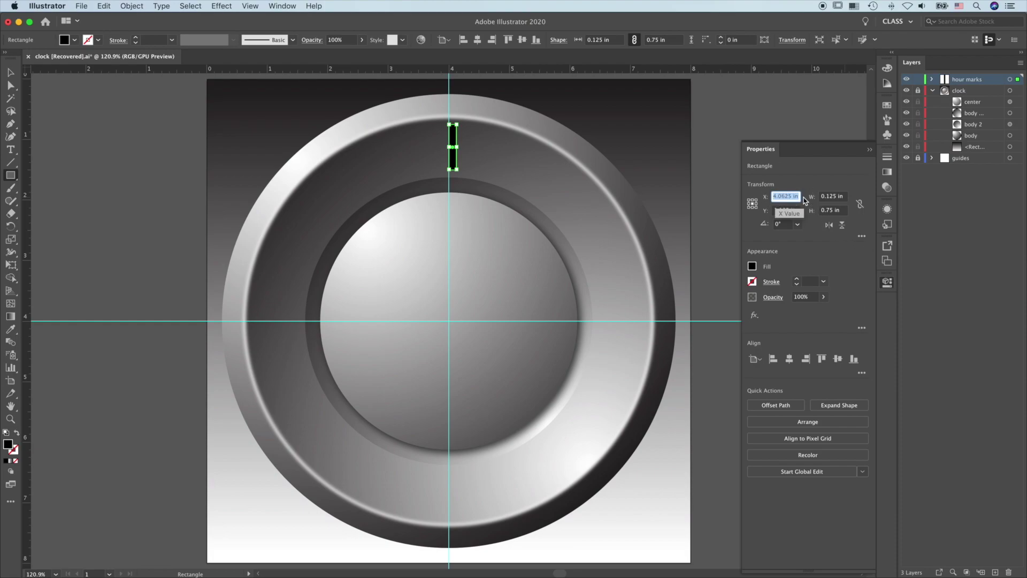
pyautogui.write('4')
pyautogui.press('Return')
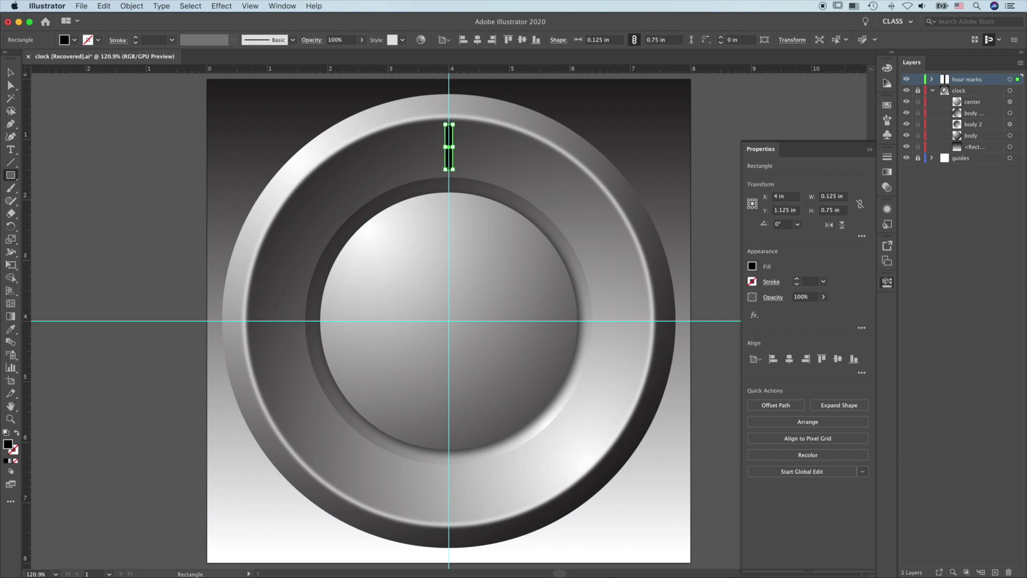
# Step: Draw a 7.5 in circle centered on the guide intersection, covering the clock body, and remove its fill
pyautogui.press('l')
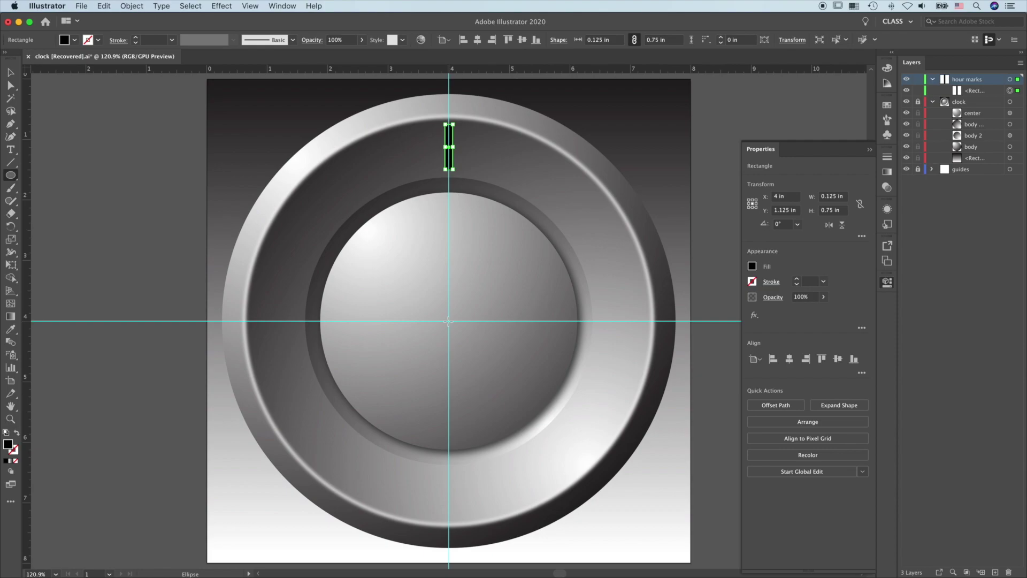
pyautogui.moveTo(448, 320); pyautogui.dragTo(676, 423)
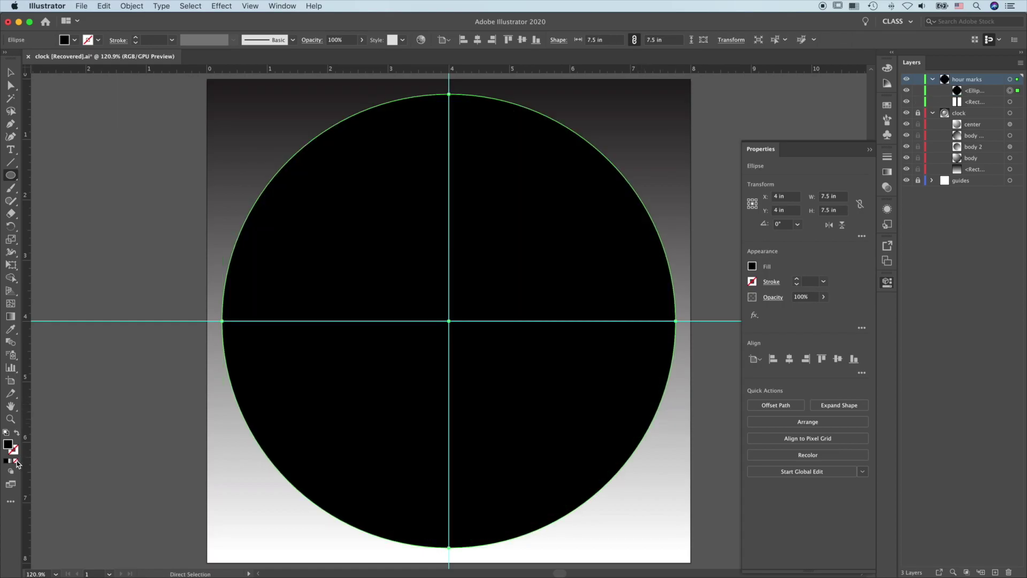
pyautogui.click(15, 462)
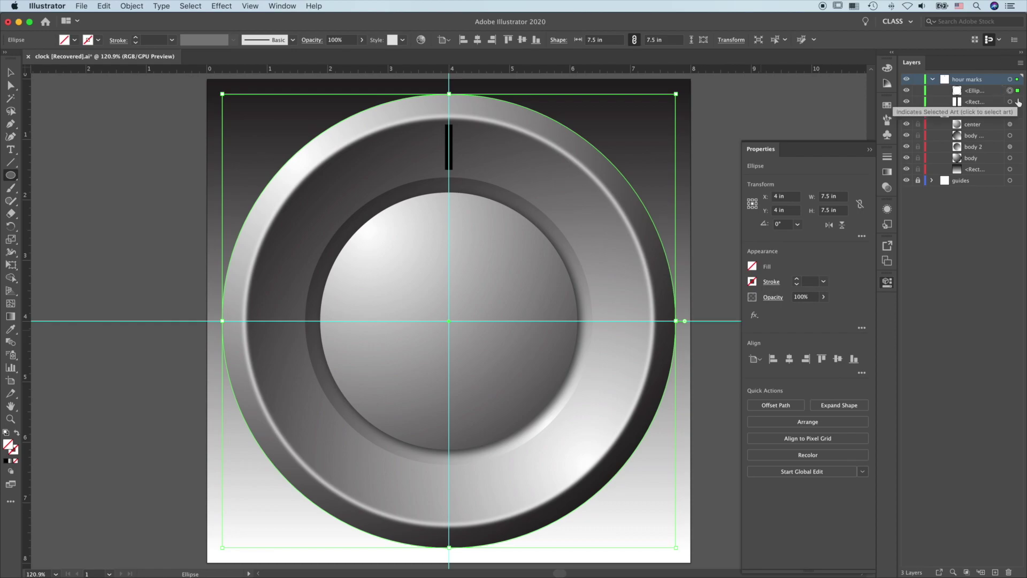
# Step: Group the unfilled circle with the hour mark rectangle
pyautogui.click(1018, 80)
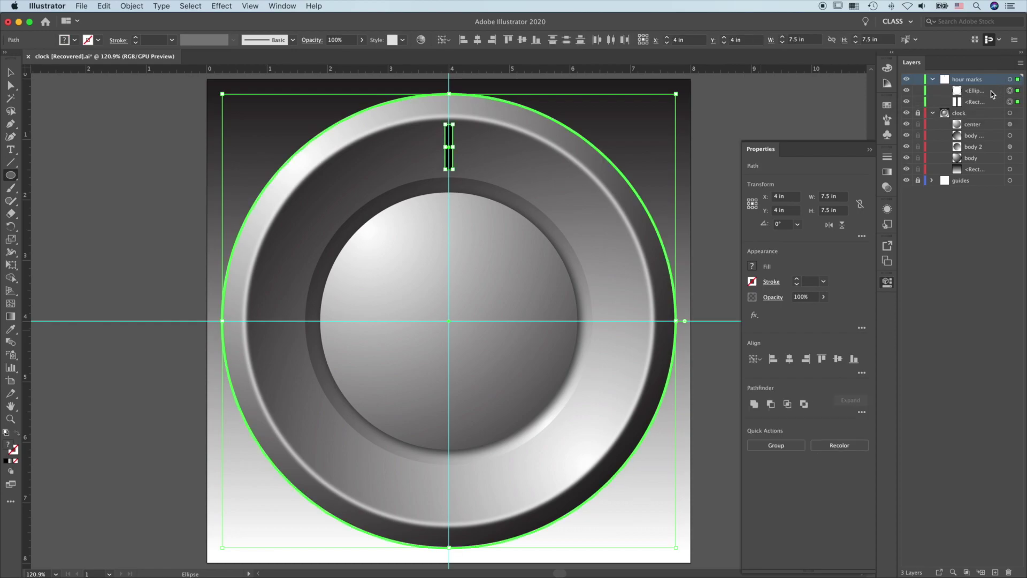
pyautogui.click(132, 6)
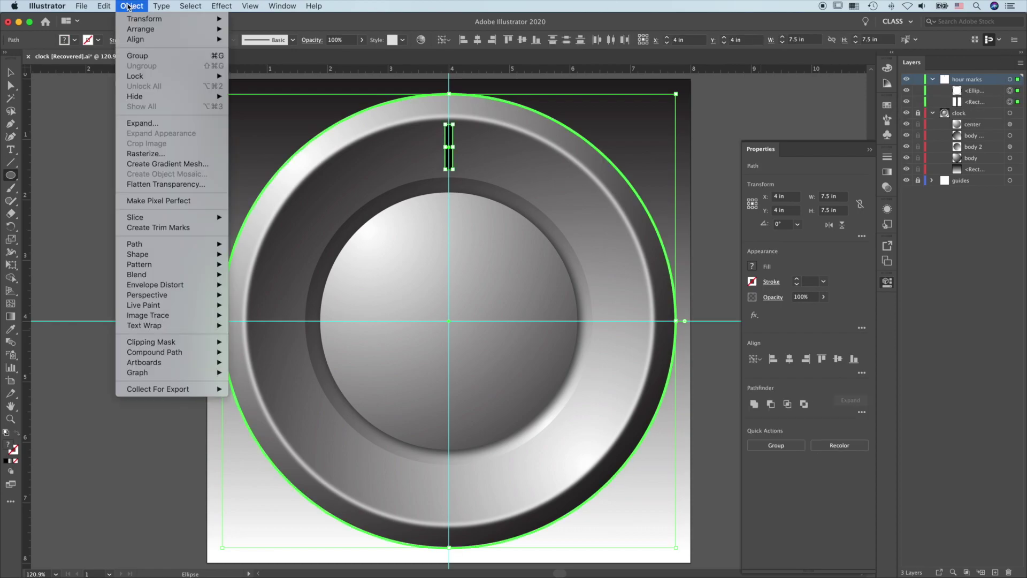
pyautogui.click(149, 57)
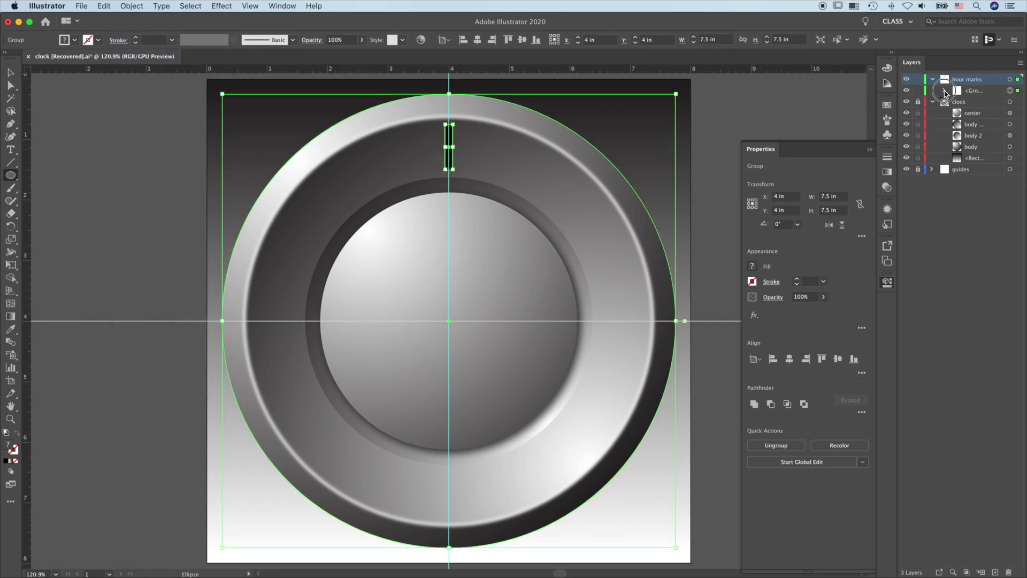
# Step: Name the grouped rectangle "hour", the grouped ellipse "body" and the group itself "hour marks"
pyautogui.click(945, 90)
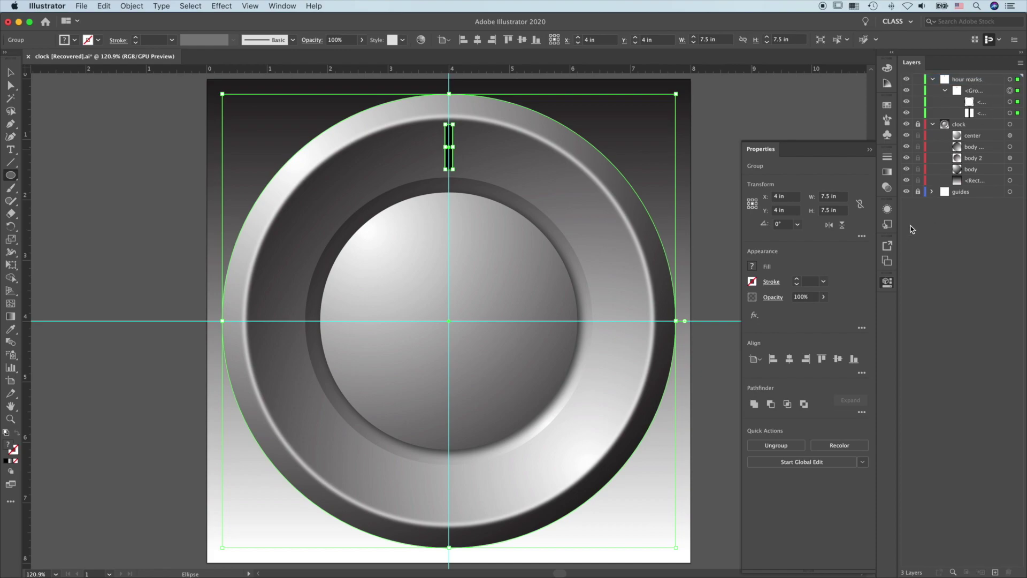
pyautogui.click(890, 226)
pyautogui.moveTo(890, 226); pyautogui.dragTo(854, 228)
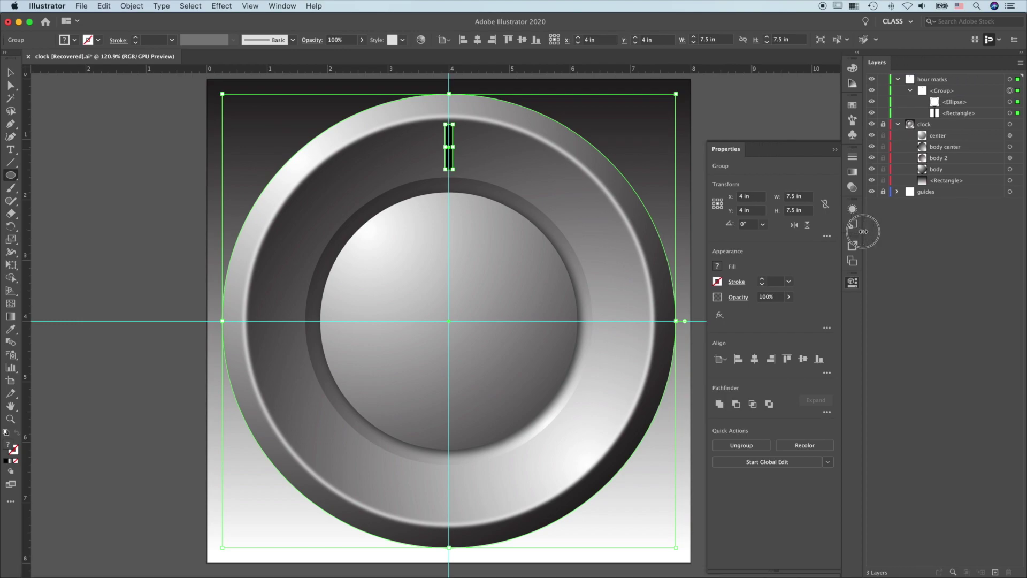
pyautogui.doubleClick(961, 113)
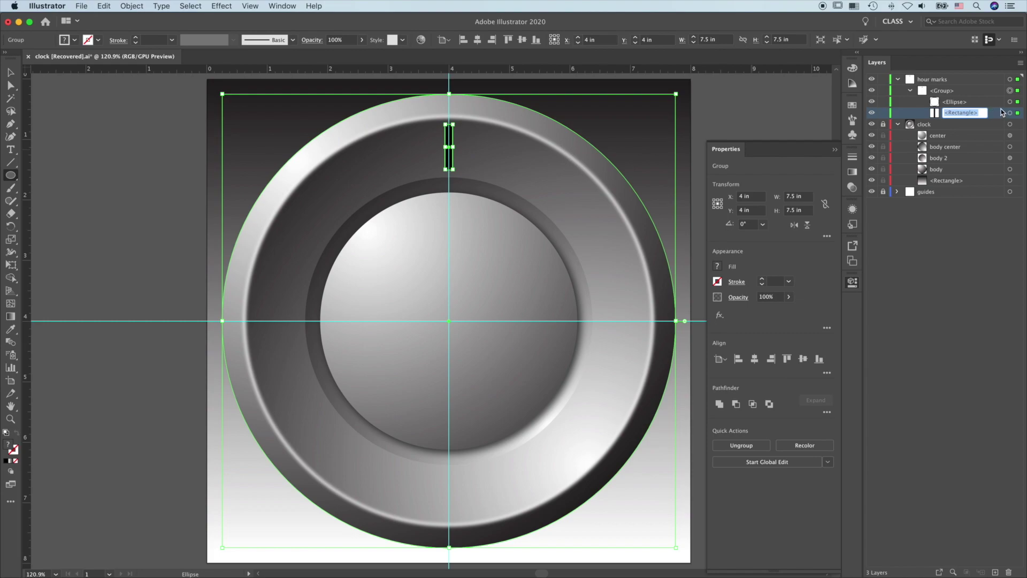
pyautogui.write('hour')
pyautogui.doubleClick(955, 101)
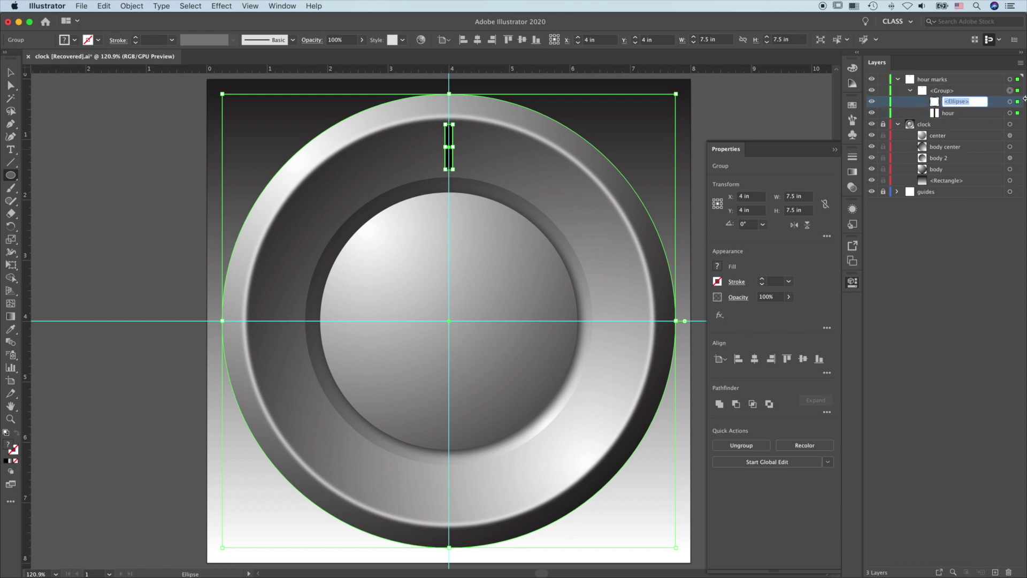
pyautogui.write('body')
pyautogui.press('Return')
pyautogui.doubleClick(942, 90)
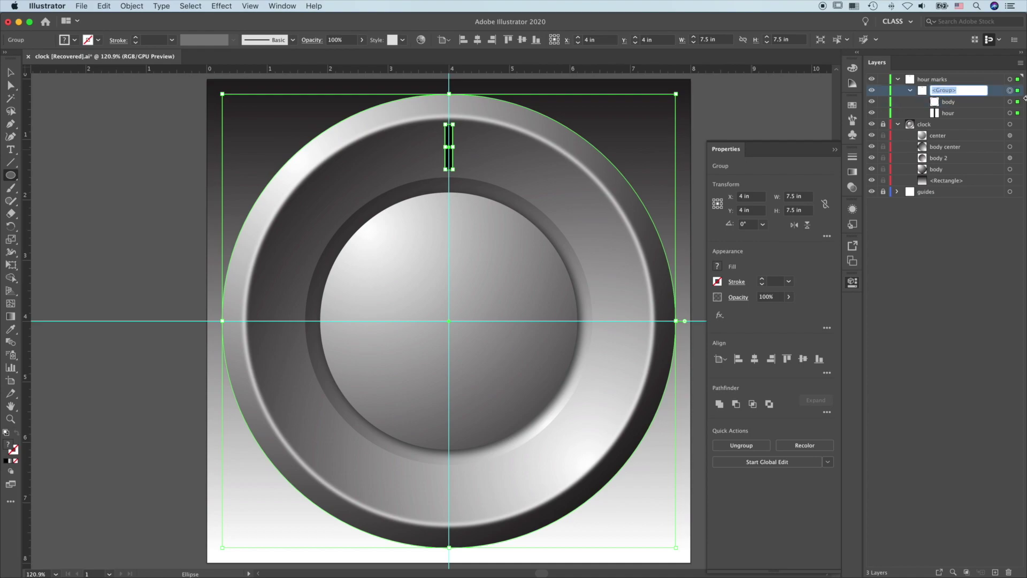
pyautogui.write('hour marks')
pyautogui.press('Return')
# Step: Apply a Transform effect to the hour marks group with a rotation angle of 360/12 (30°) and 11 copies
pyautogui.click(853, 212)
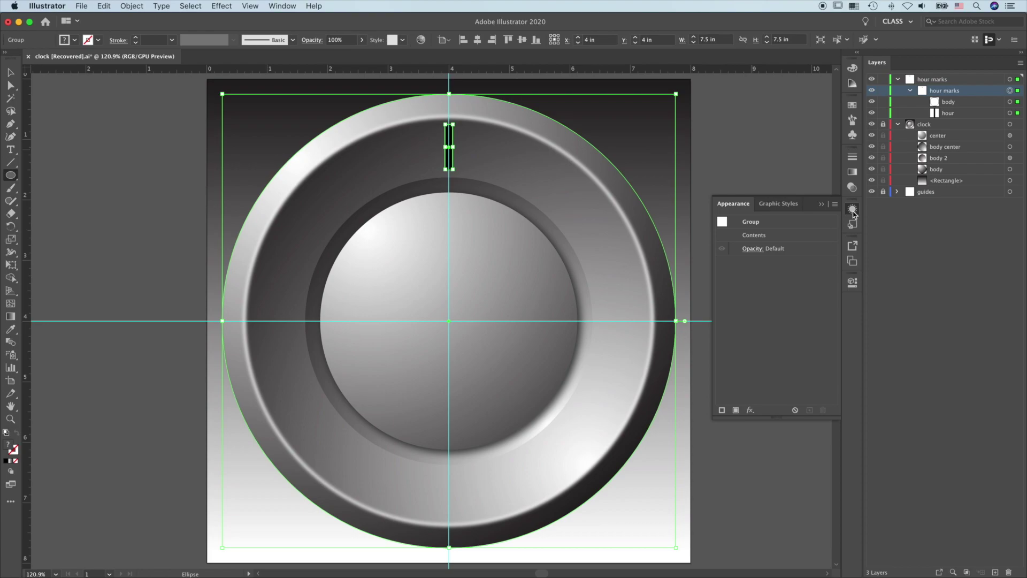
pyautogui.click(751, 411)
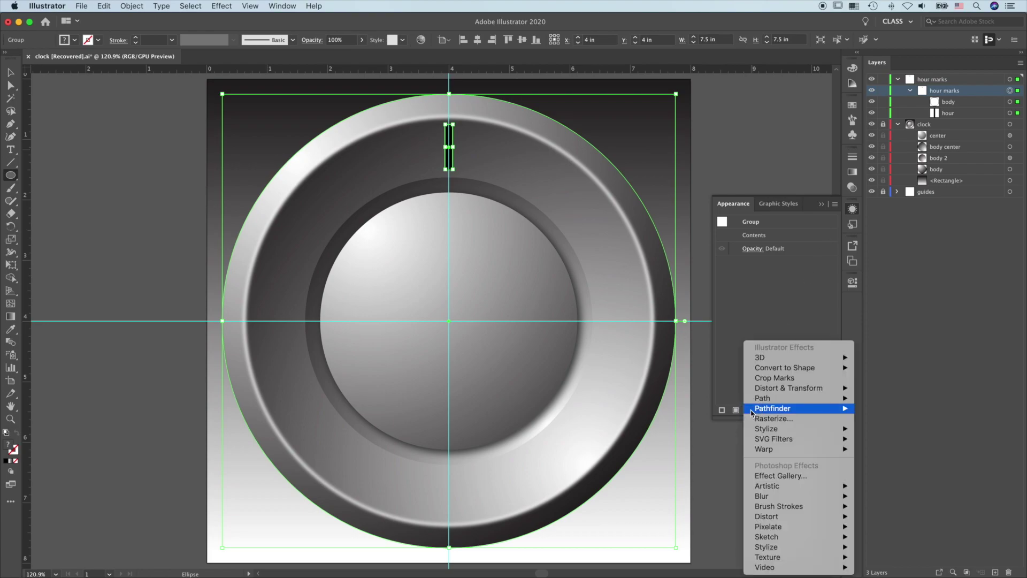
pyautogui.moveTo(786, 390)
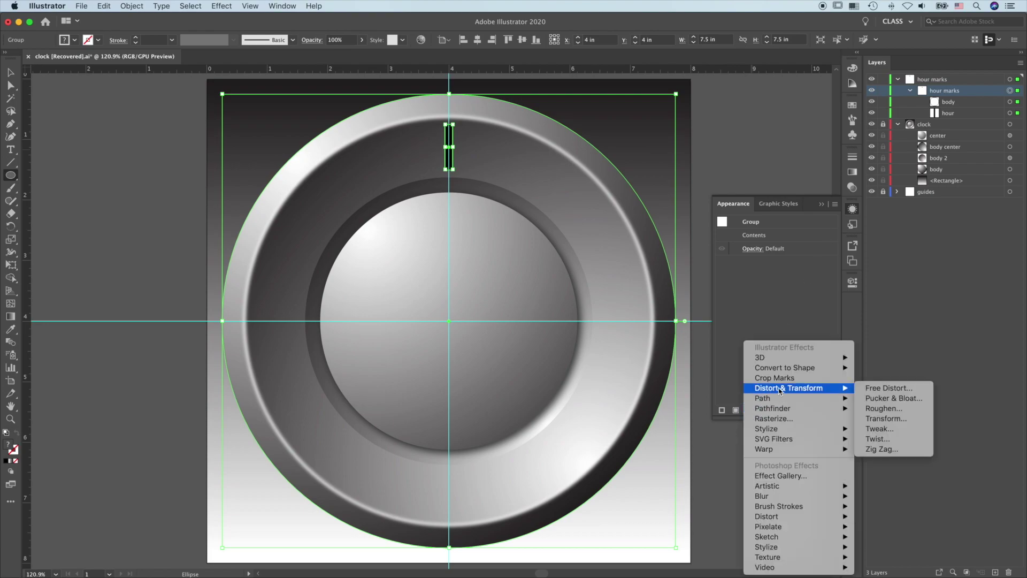
pyautogui.click(895, 420)
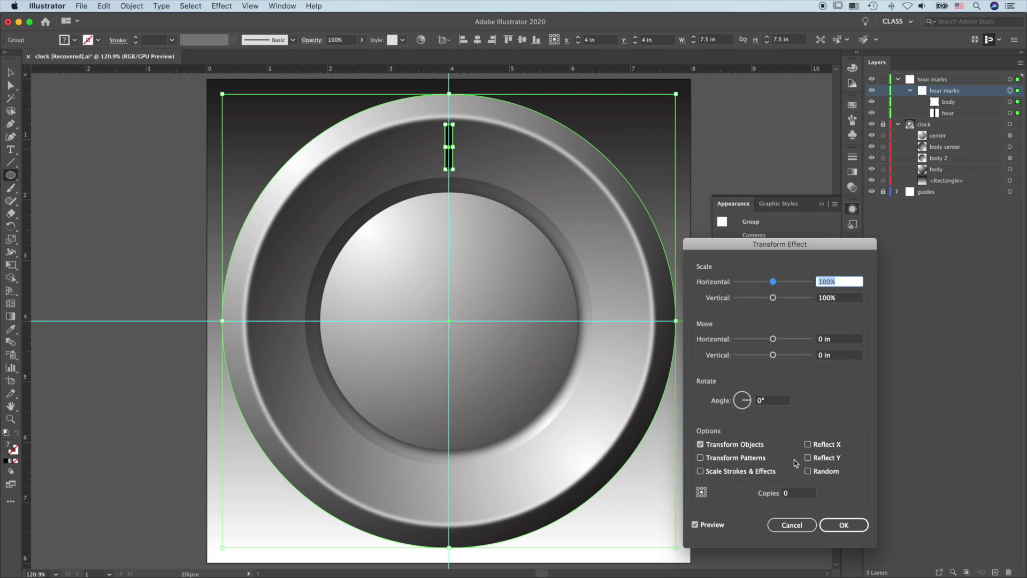
pyautogui.click(772, 401)
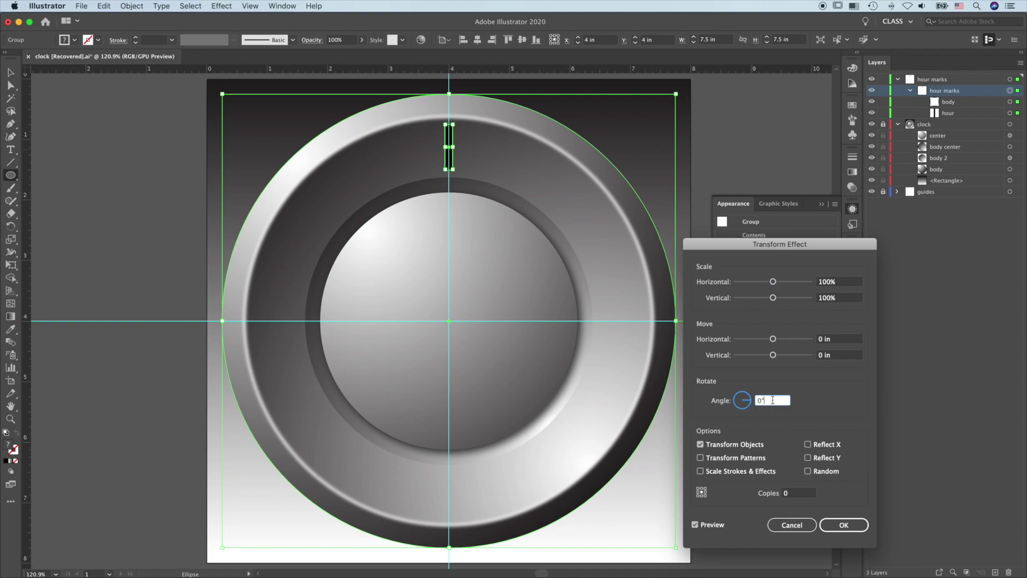
pyautogui.write('360/12')
pyautogui.press('Tab')
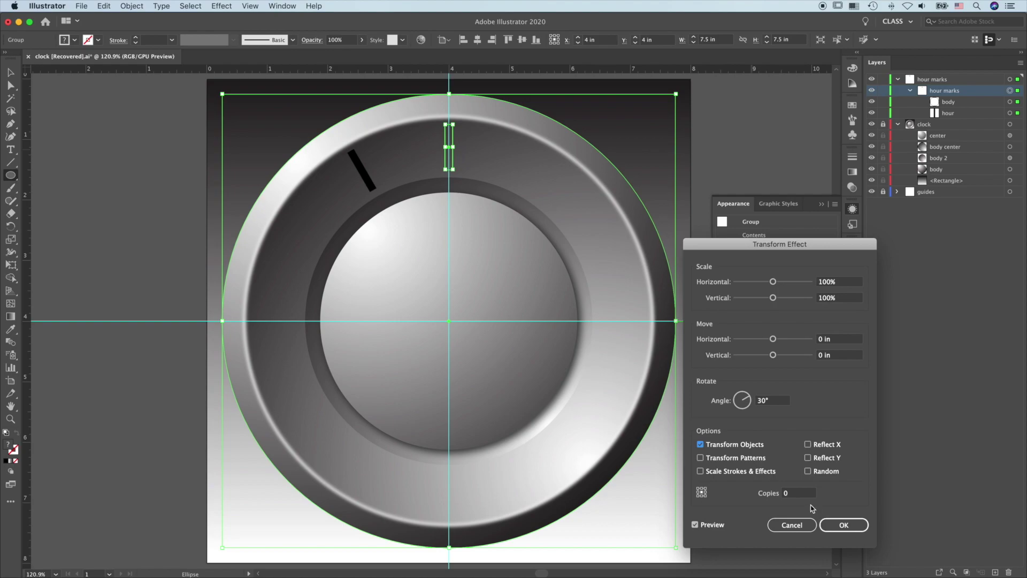
pyautogui.click(796, 494)
pyautogui.write('11')
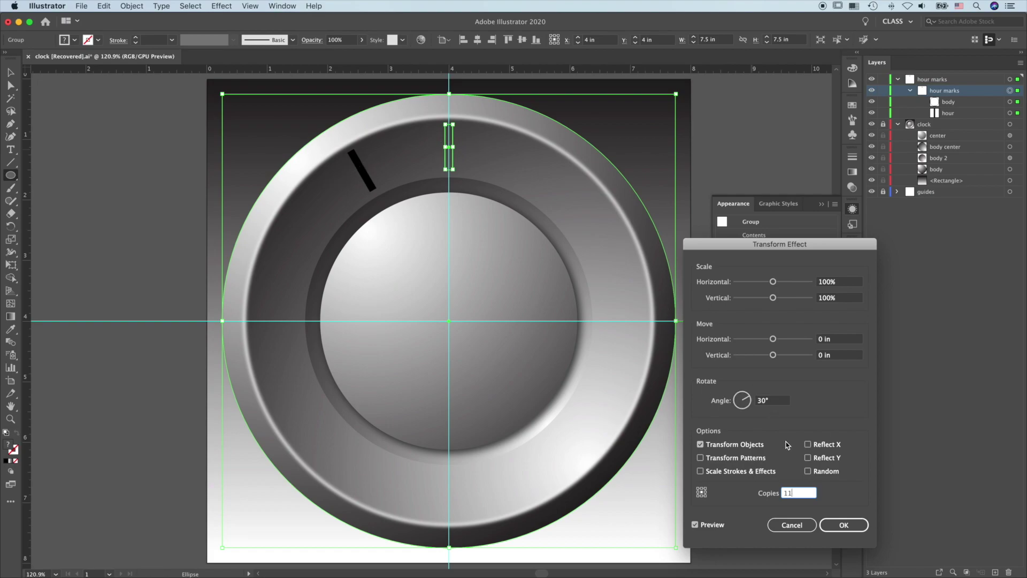
pyautogui.press('Tab')
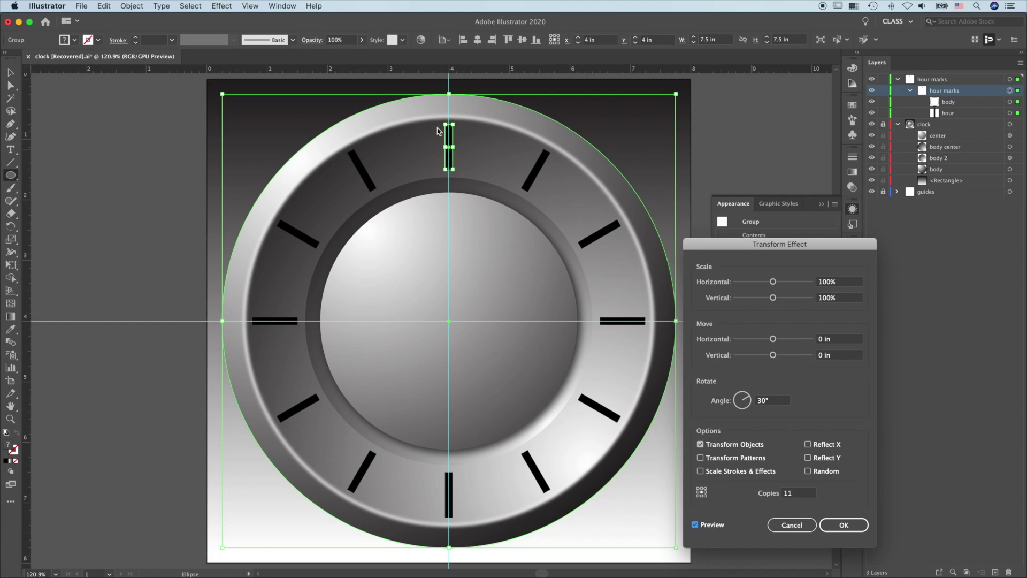
pyautogui.click(845, 527)
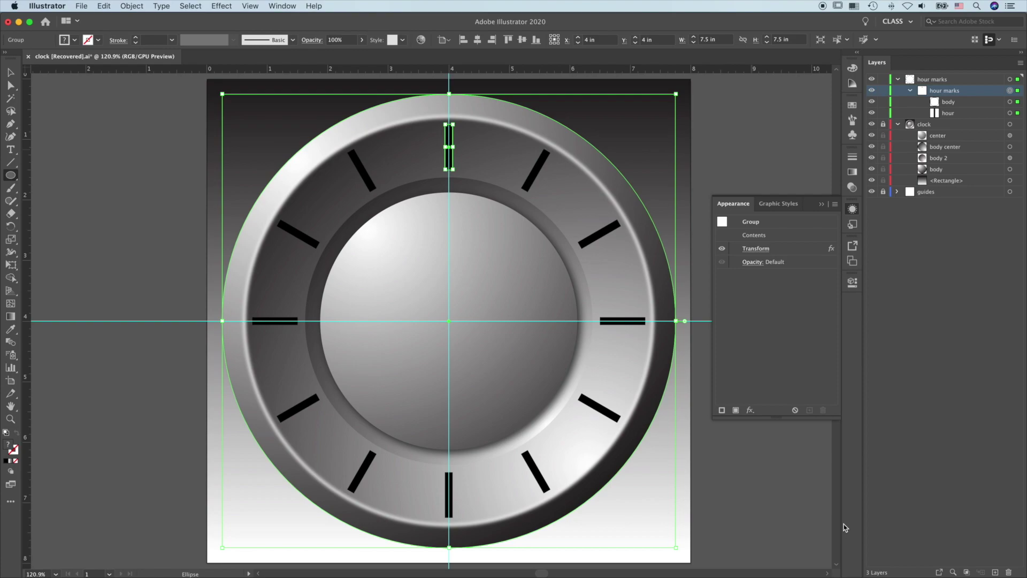
# Step: Try shortening the original hour mark to 0.625 in by raising its lower anchor points, and undo the change
pyautogui.click(11, 85)
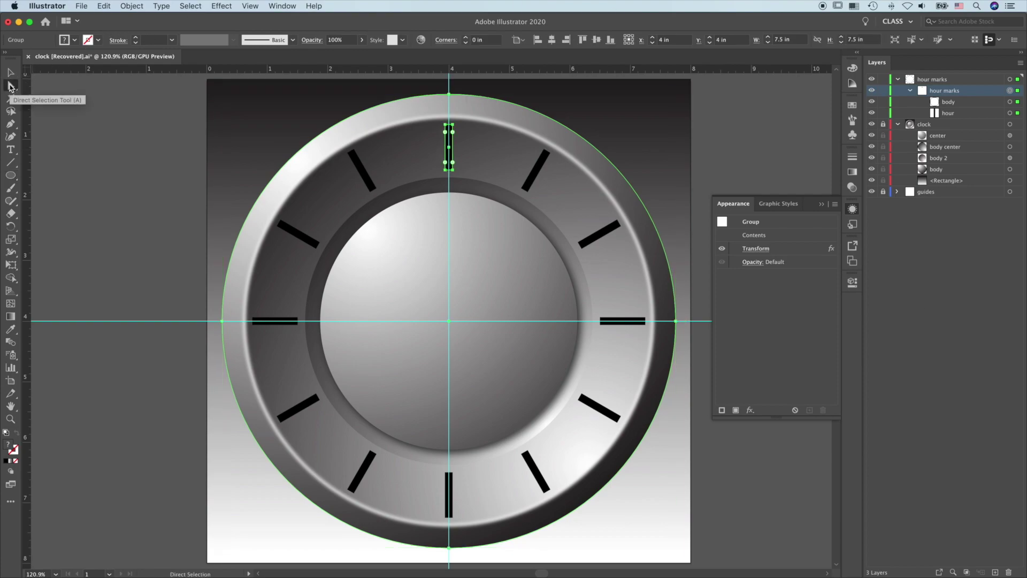
pyautogui.click(464, 169)
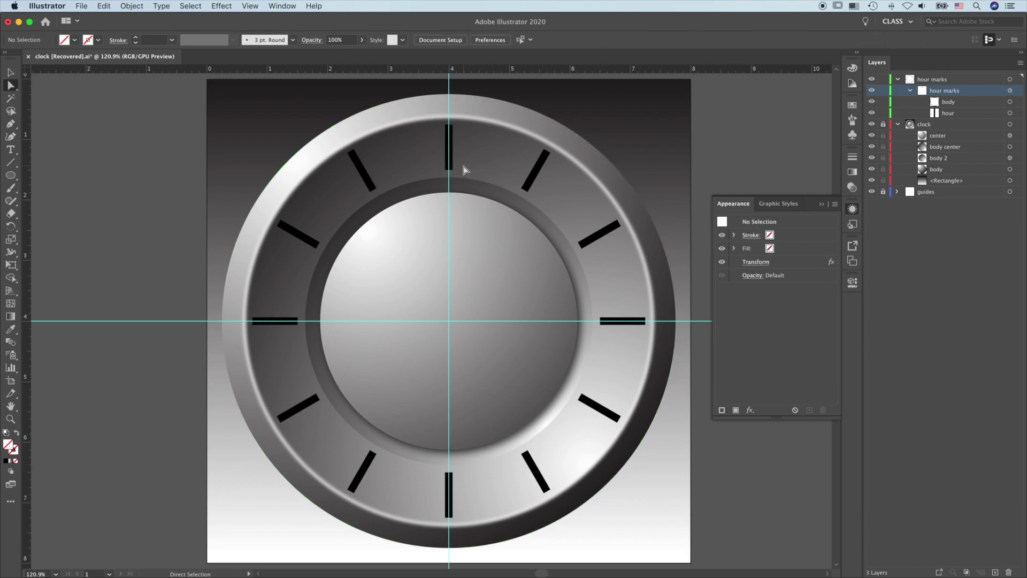
pyautogui.moveTo(433, 178); pyautogui.dragTo(435, 180)
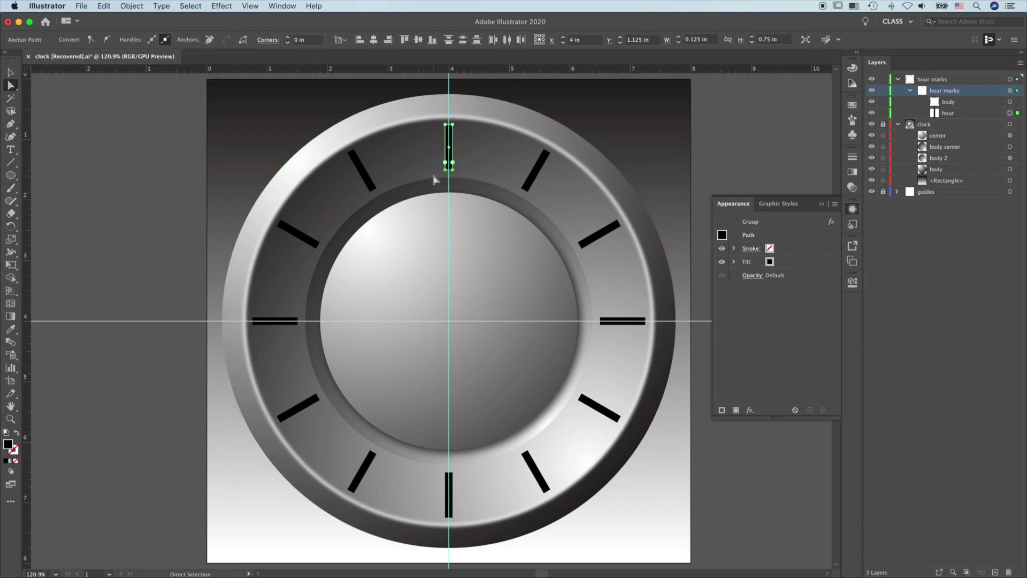
pyautogui.press('Up')
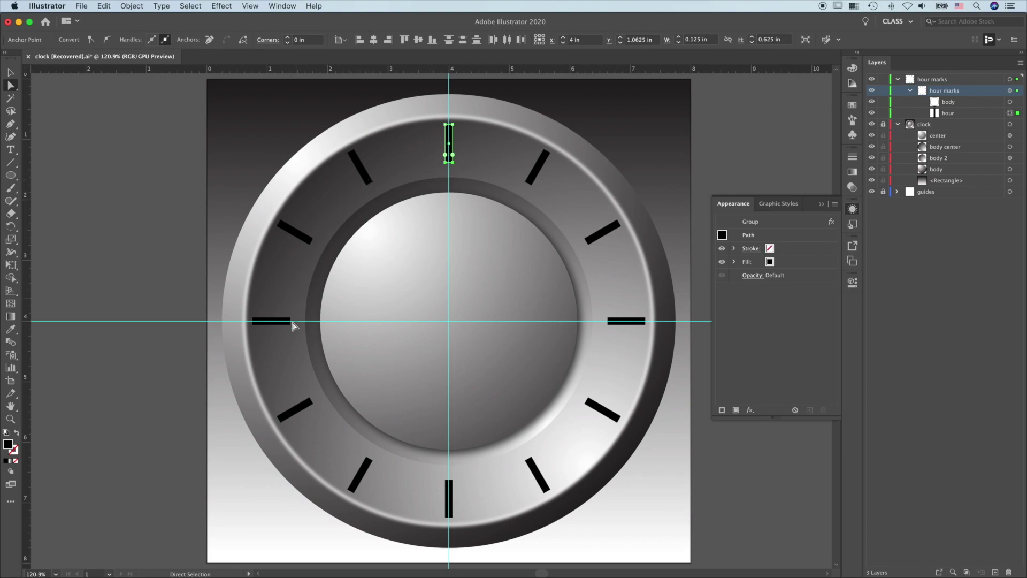
pyautogui.press('super+z')
pyautogui.press('v')
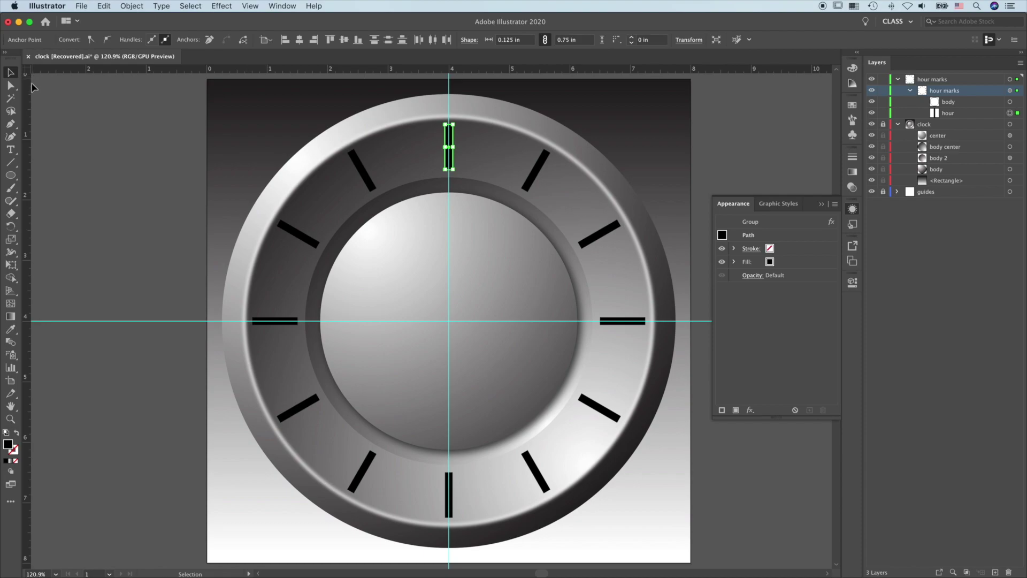
# Step: Draw a black 0.5 in circle beside the top hour mark and place it inside the hour marks group between "body" and "hour"
pyautogui.click(10, 175)
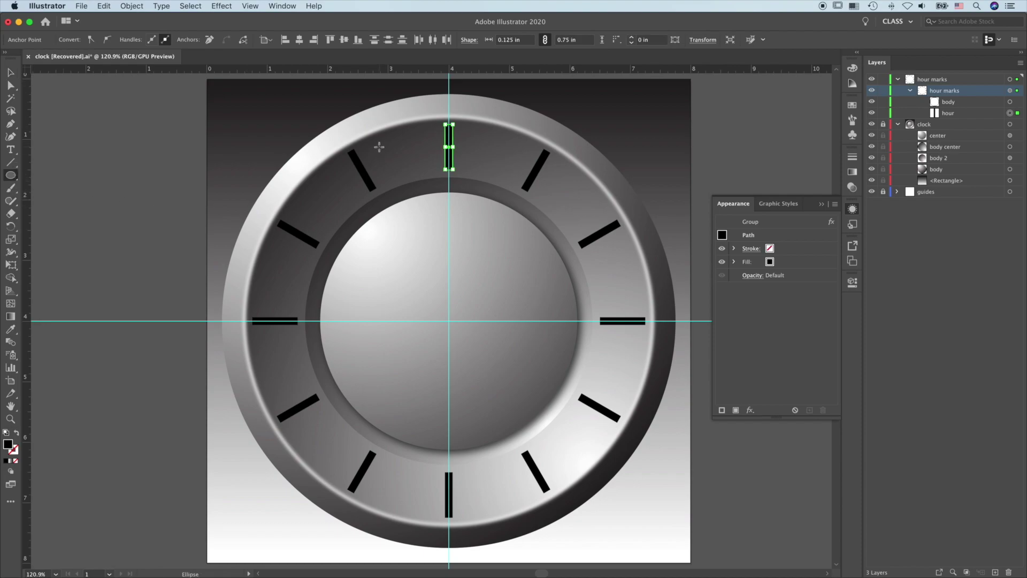
pyautogui.moveTo(479, 125); pyautogui.dragTo(511, 159)
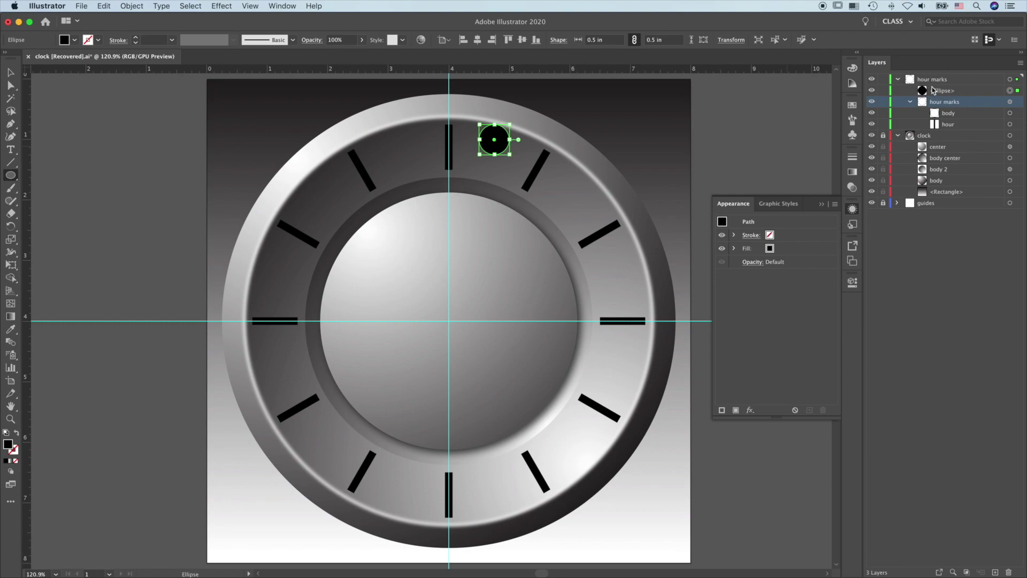
pyautogui.click(965, 90)
pyautogui.moveTo(954, 92); pyautogui.dragTo(948, 116)
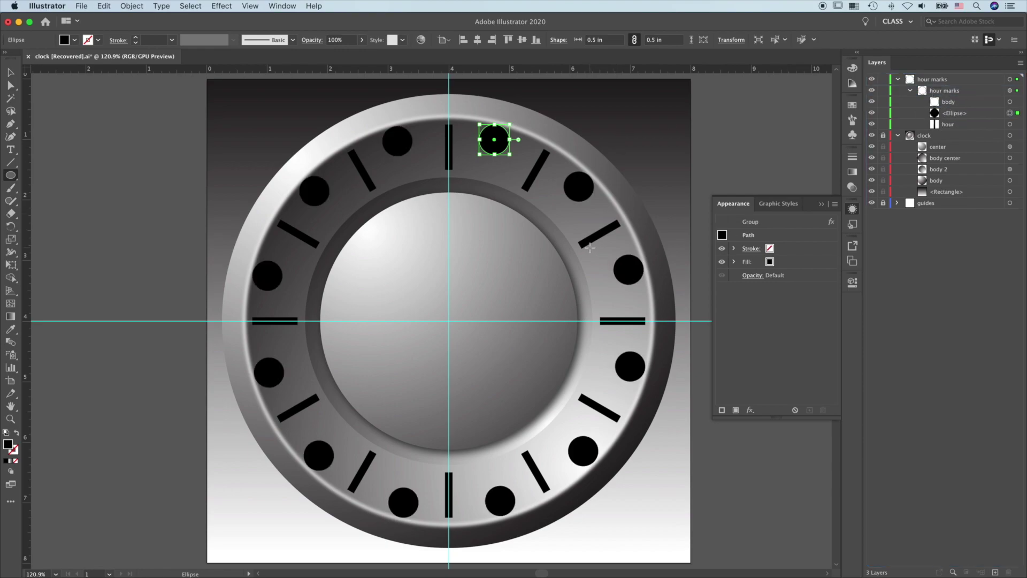
# Step: Move the 0.5 in circle left until it is centered on the vertical guide over the top hour mark
pyautogui.click(11, 73)
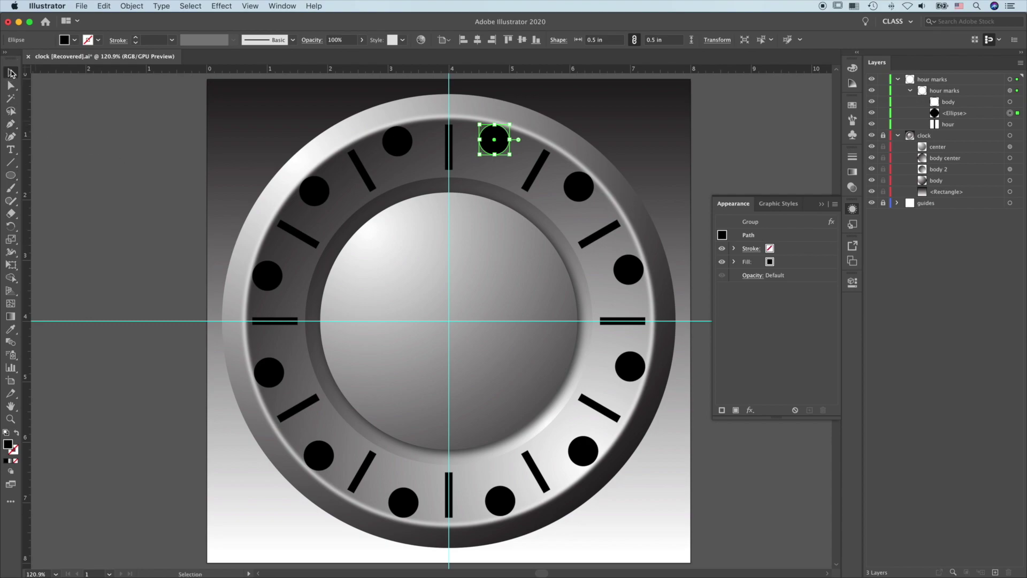
pyautogui.hotkey('shift', 'Left')
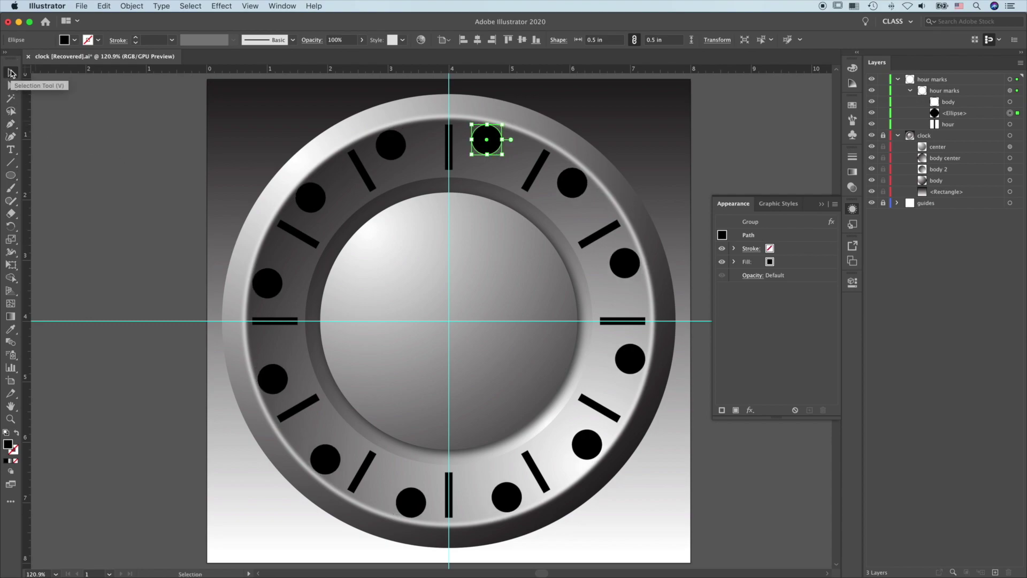
pyautogui.hotkey('shift', 'Left')
pyautogui.hotkey('shift', 'Left')
pyautogui.hotkey('shift', 'Left')
pyautogui.hotkey('shift', 'Left')
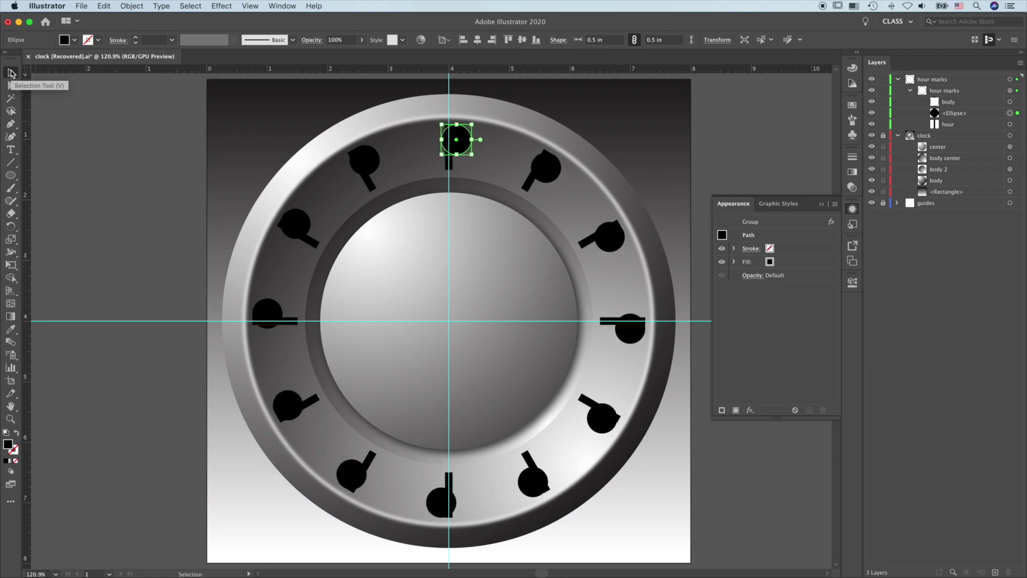
pyautogui.hotkey('shift', 'Left')
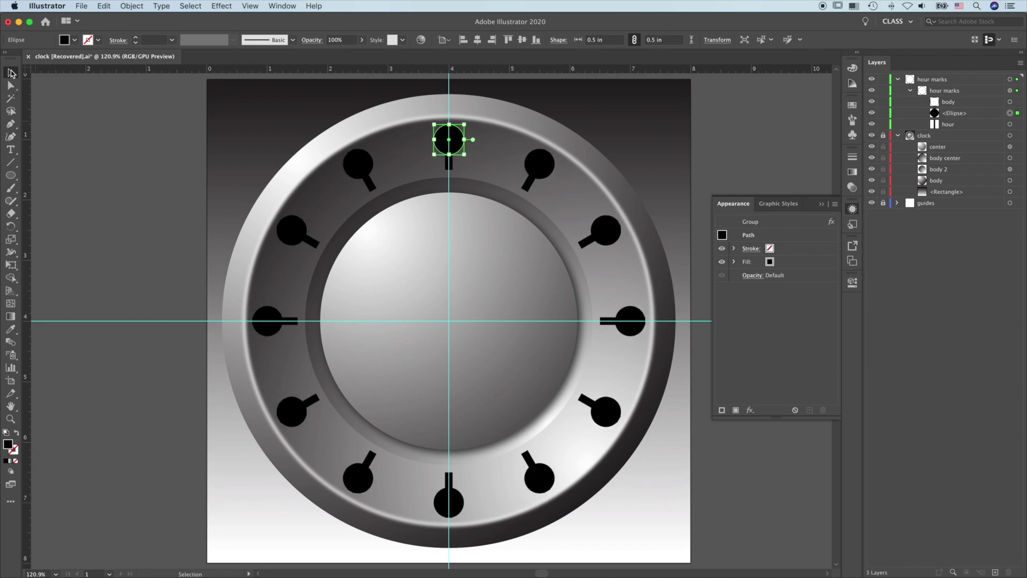
# Step: Try the circle at higher and lower positions along the top hour mark and return it to the mark's upper end
pyautogui.hotkey('shift', 'Up')
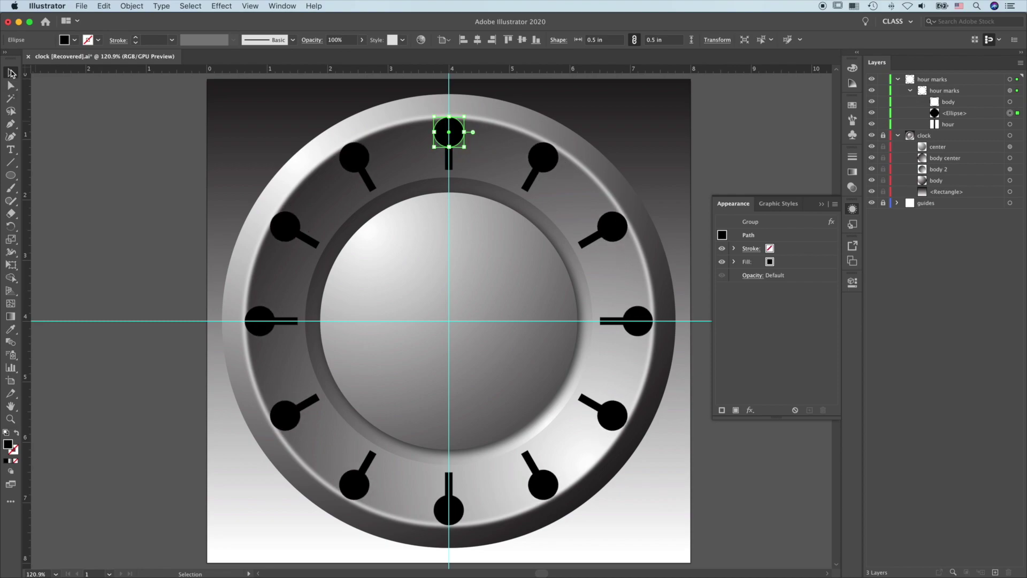
pyautogui.hotkey('shift', 'Down')
pyautogui.hotkey('shift', 'Down')
pyautogui.hotkey('shift', 'Down')
pyautogui.hotkey('shift', 'Down')
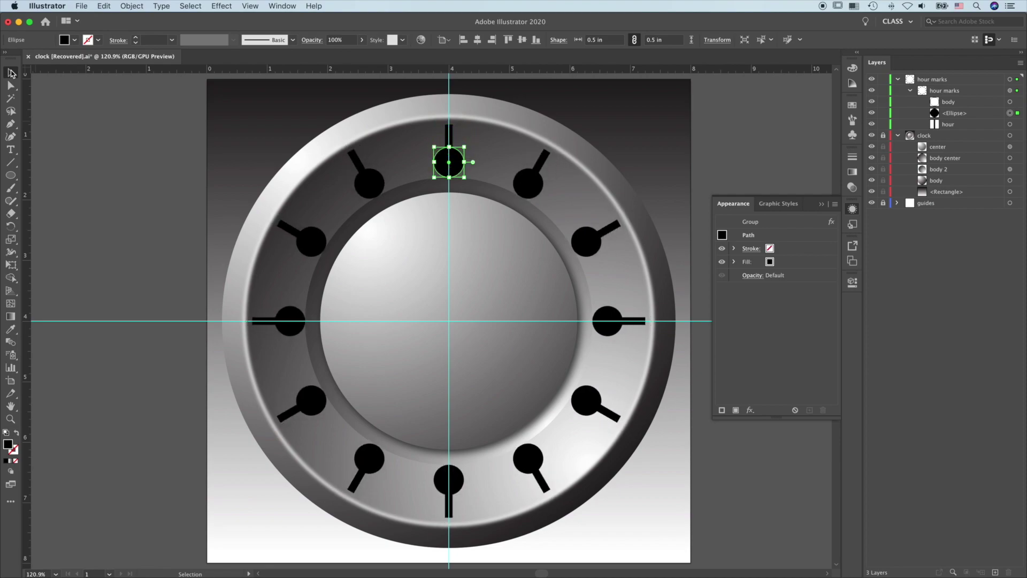
pyautogui.hotkey('shift', 'Up')
pyautogui.hotkey('shift', 'Up')
pyautogui.hotkey('shift', 'Up')
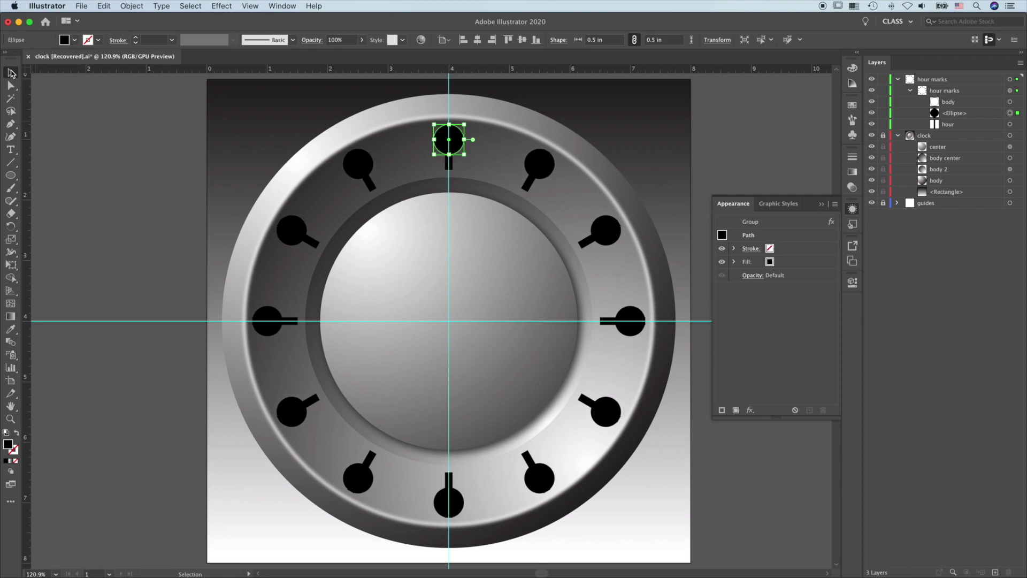
# Step: Nudge the top 0.5 in circle 0.125 in up toward the outer rim and lock the hour marks group
pyautogui.hotkey('shift', 'Up')
pyautogui.click(883, 91)
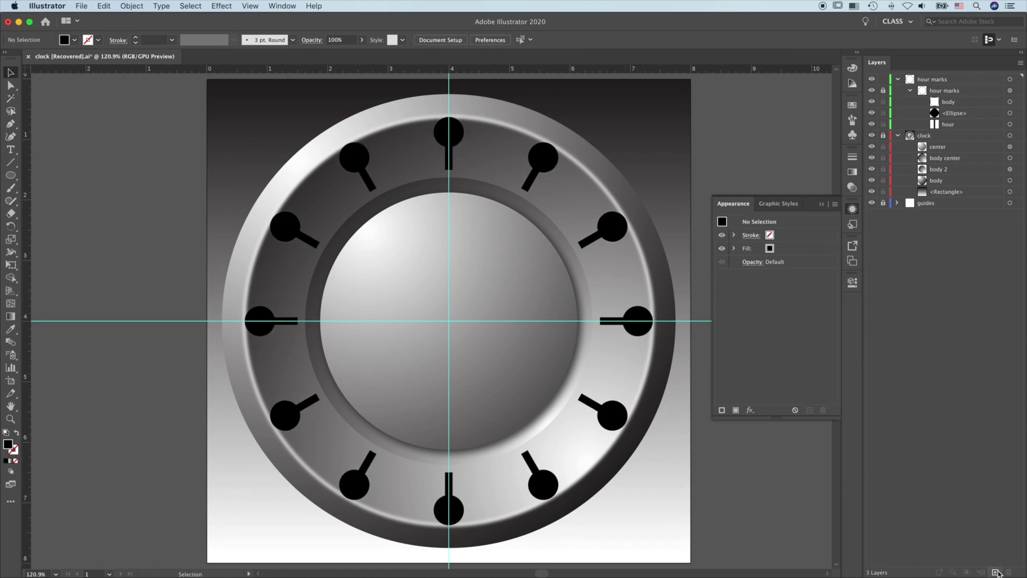
# Step: Add a new layer above the hour marks layer and name it "minute marks"
pyautogui.click(995, 572)
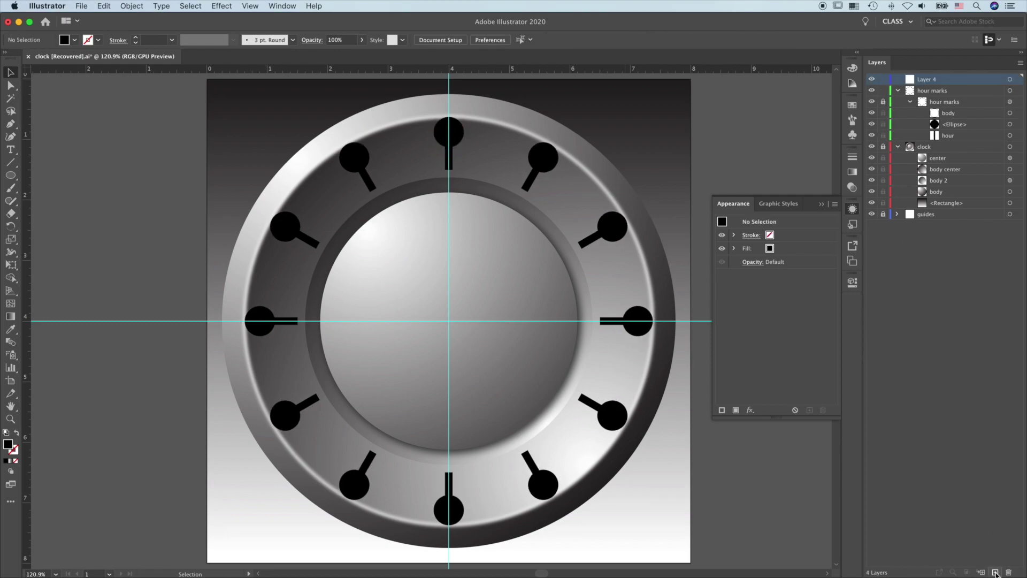
pyautogui.doubleClick(926, 79)
pyautogui.write('minute ')
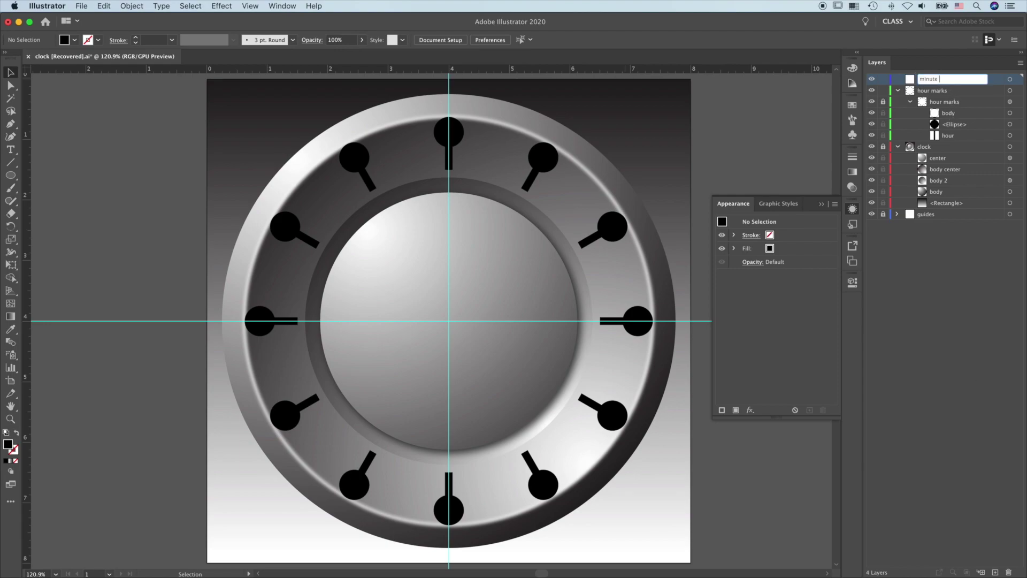
pyautogui.write('mar')
pyautogui.press('Return')
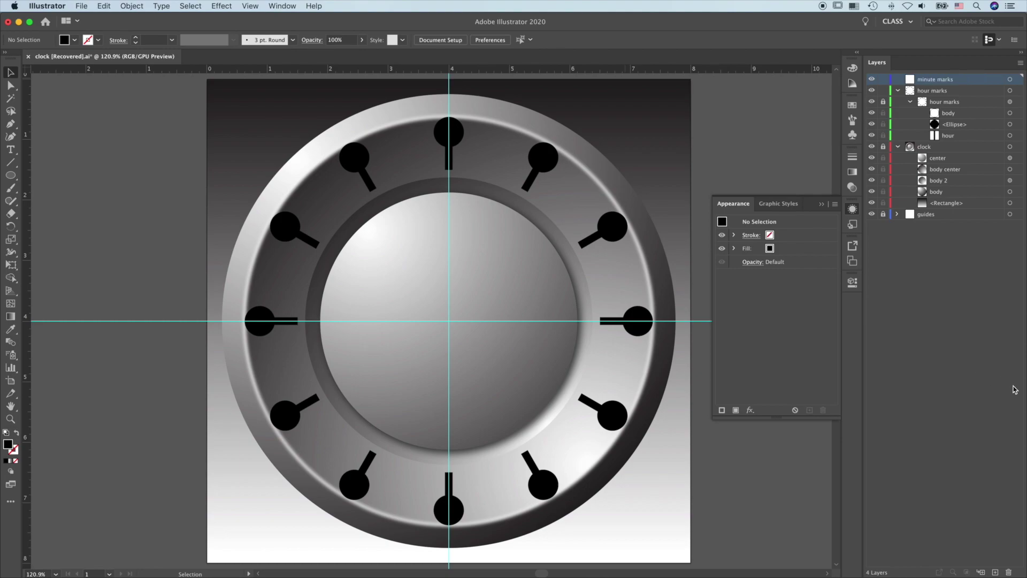
# Step: Duplicate the "body" path in the hour marks group and put the copy in the minute marks layer
pyautogui.click(938, 115)
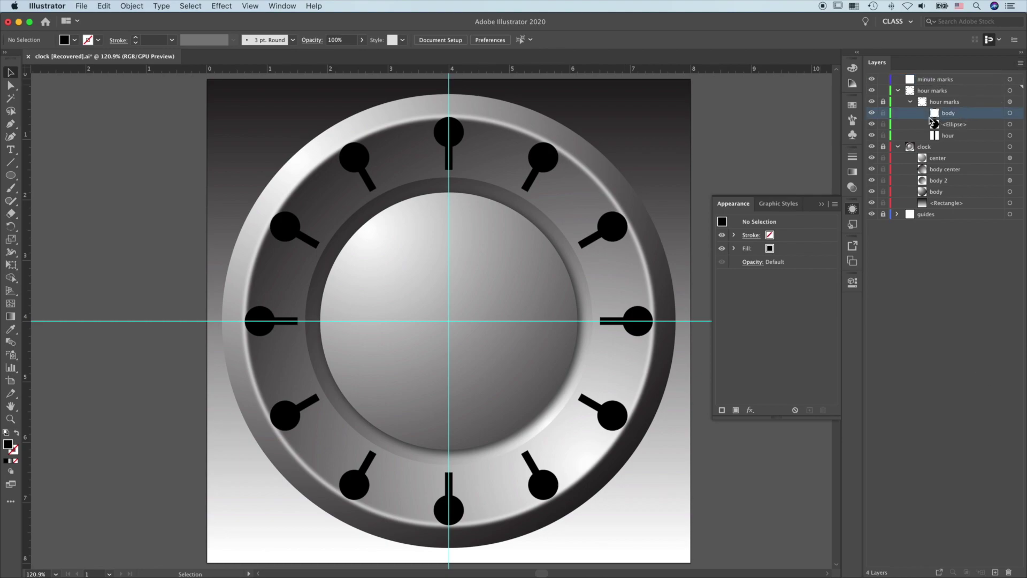
pyautogui.click(1021, 63)
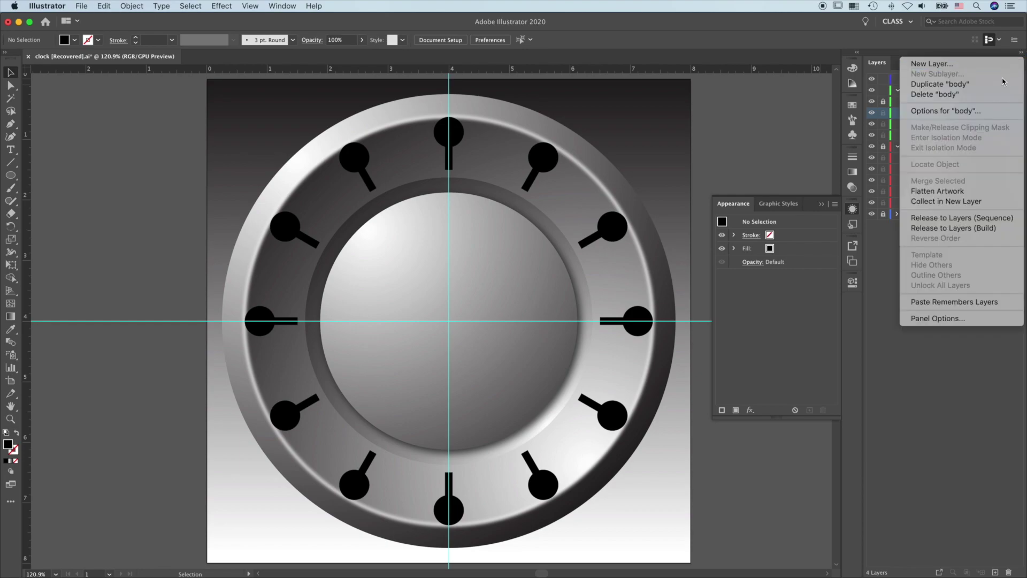
pyautogui.click(938, 85)
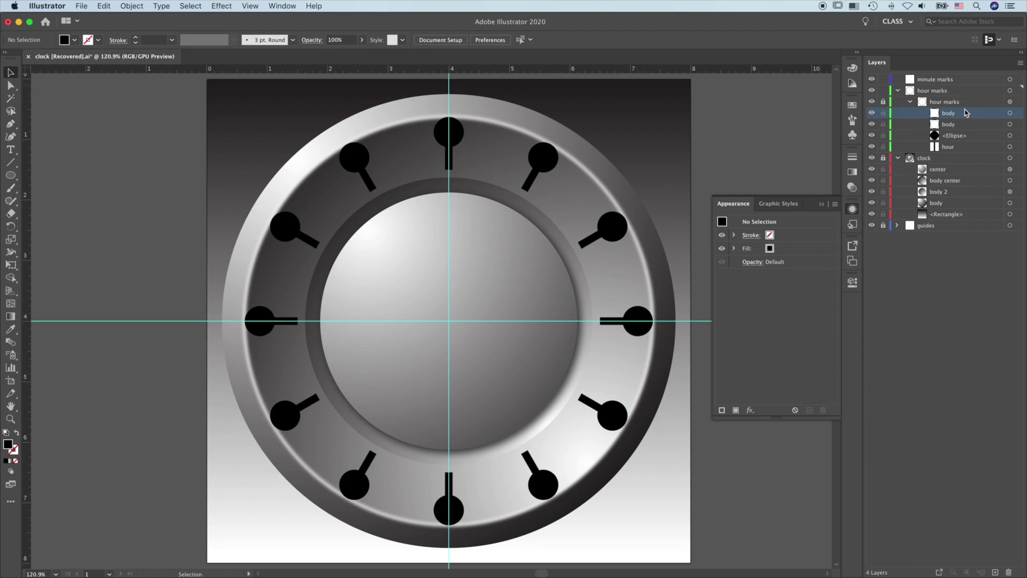
pyautogui.moveTo(965, 112); pyautogui.dragTo(955, 82)
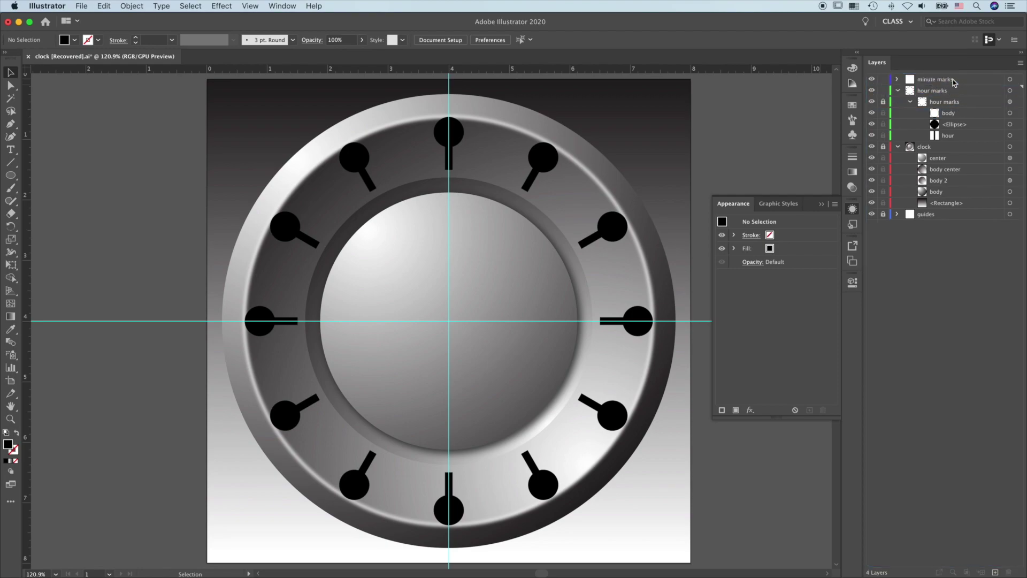
# Step: Transfer the "hour" rectangle from the hour marks group to the minute marks layer, and lock the hour marks layer
pyautogui.click(952, 137)
pyautogui.moveTo(953, 140); pyautogui.dragTo(939, 80)
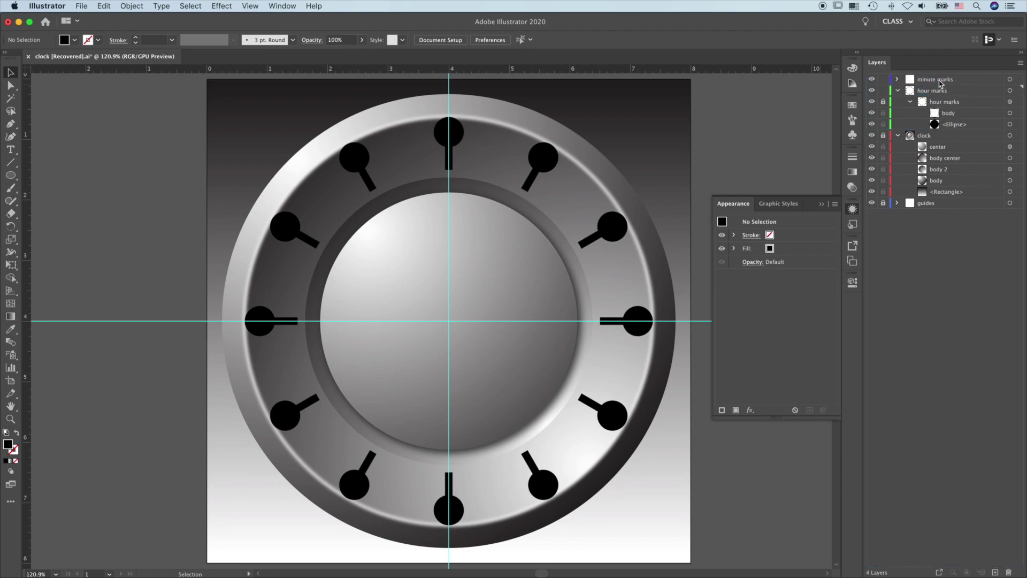
pyautogui.click(898, 80)
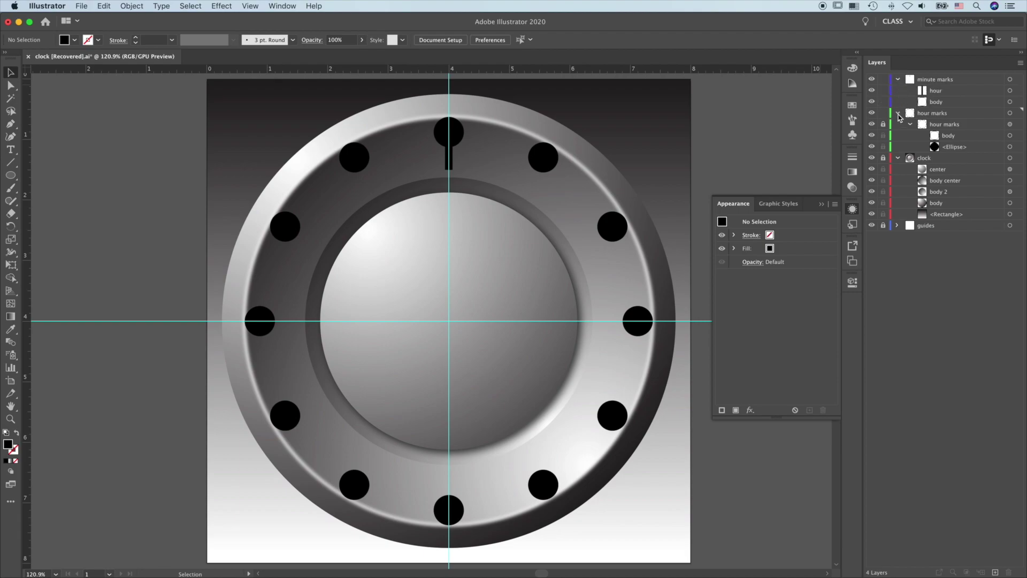
pyautogui.click(898, 113)
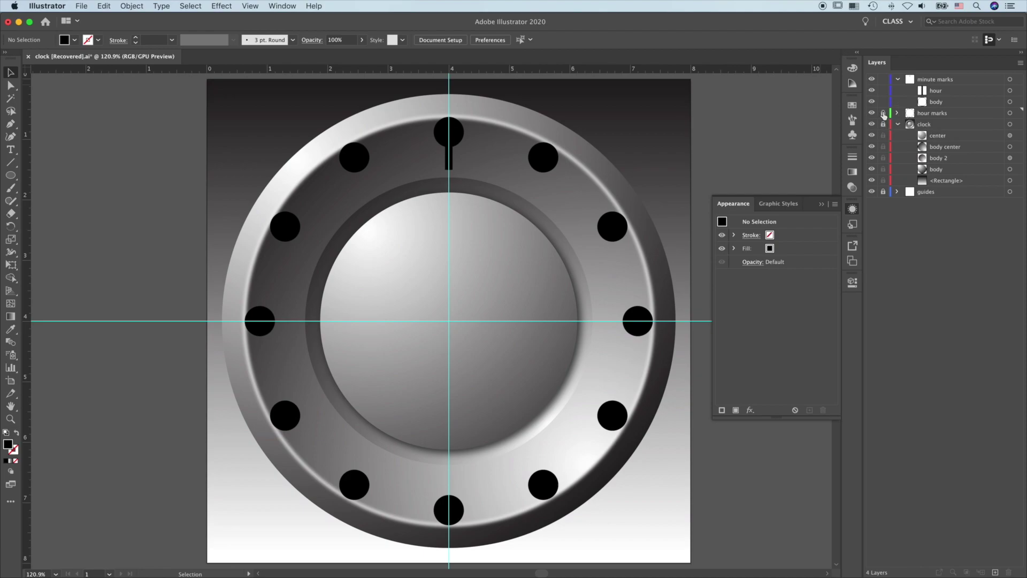
pyautogui.click(884, 114)
# Step: Group the "hour" and "body" paths in the minute marks layer and name the group "minute"
pyautogui.click(1018, 80)
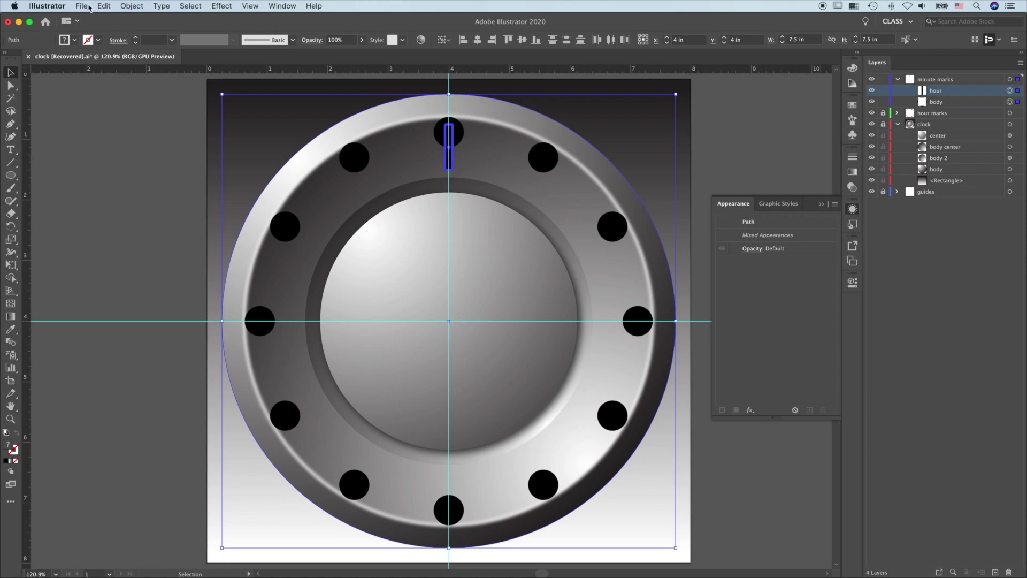
pyautogui.click(131, 6)
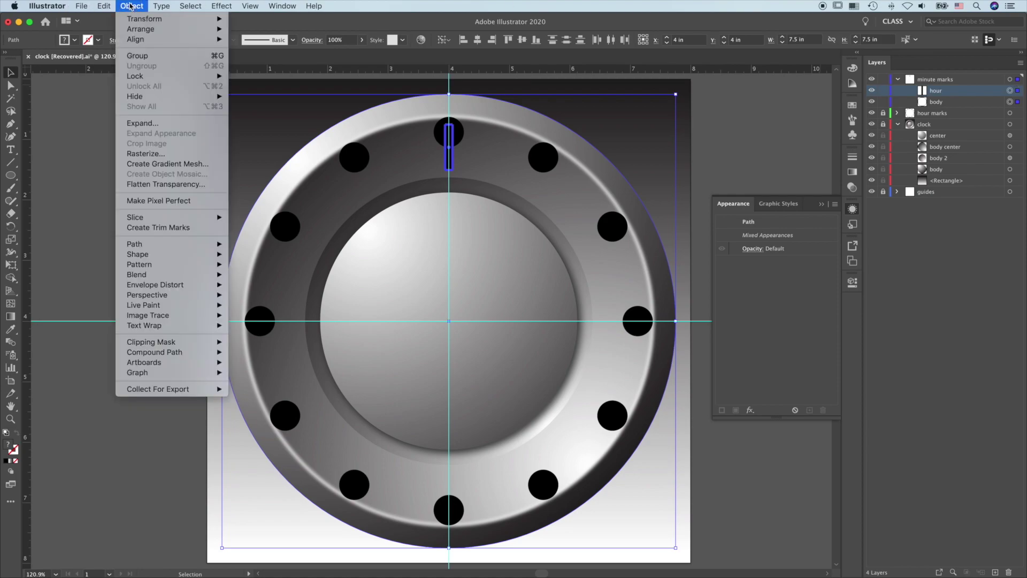
pyautogui.click(141, 56)
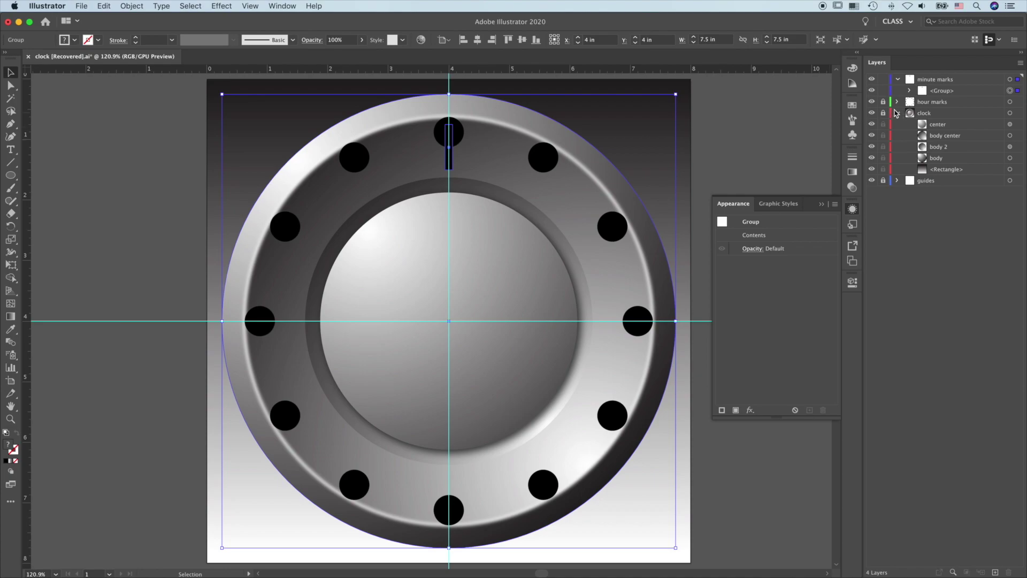
pyautogui.click(909, 90)
pyautogui.doubleClick(942, 90)
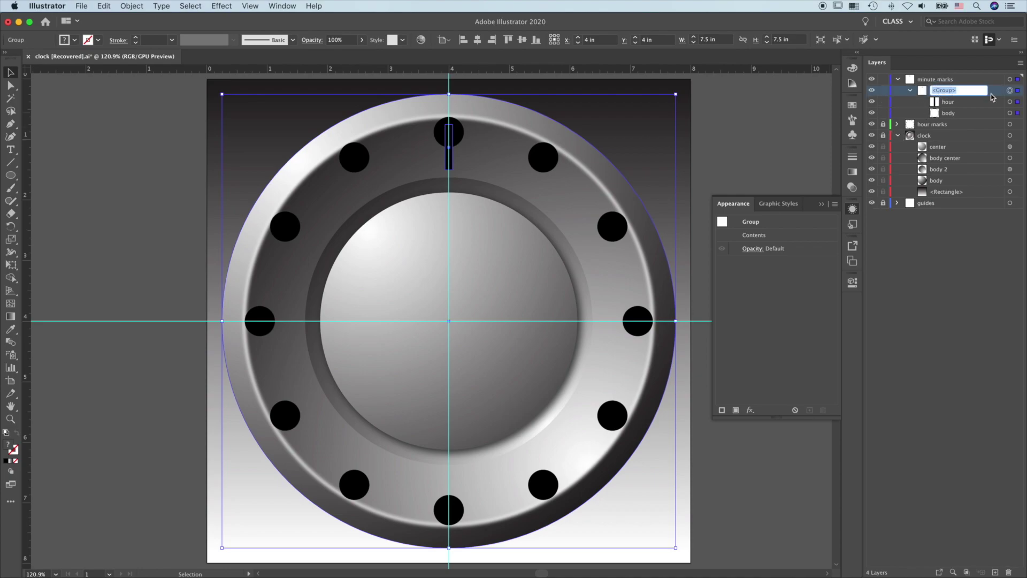
pyautogui.write('minute')
pyautogui.press('Return')
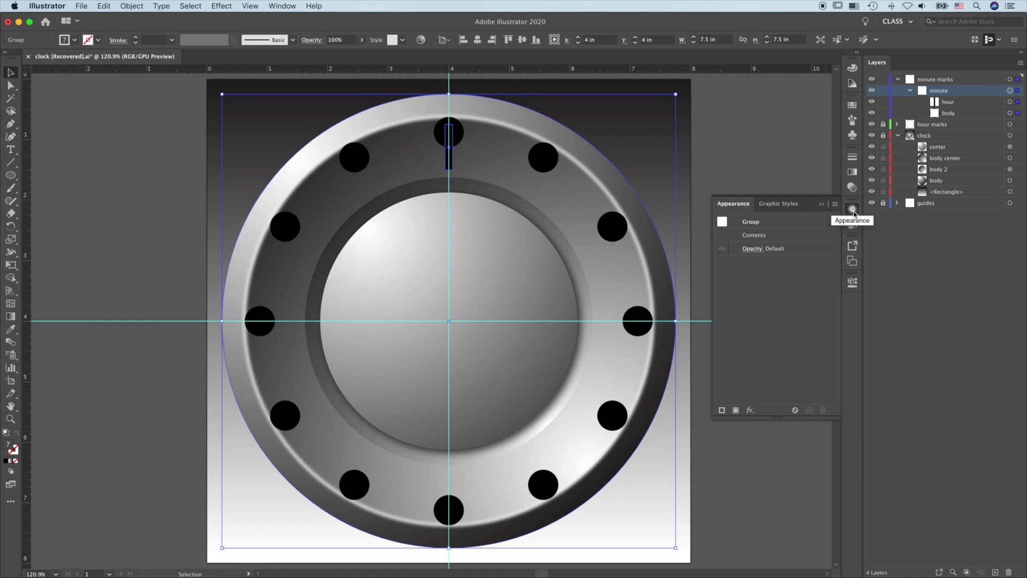
# Step: Apply a Transform effect to the "minute" group with a rotation of 360/60 (6°) and 59 copies
pyautogui.click(749, 411)
pyautogui.moveTo(771, 393)
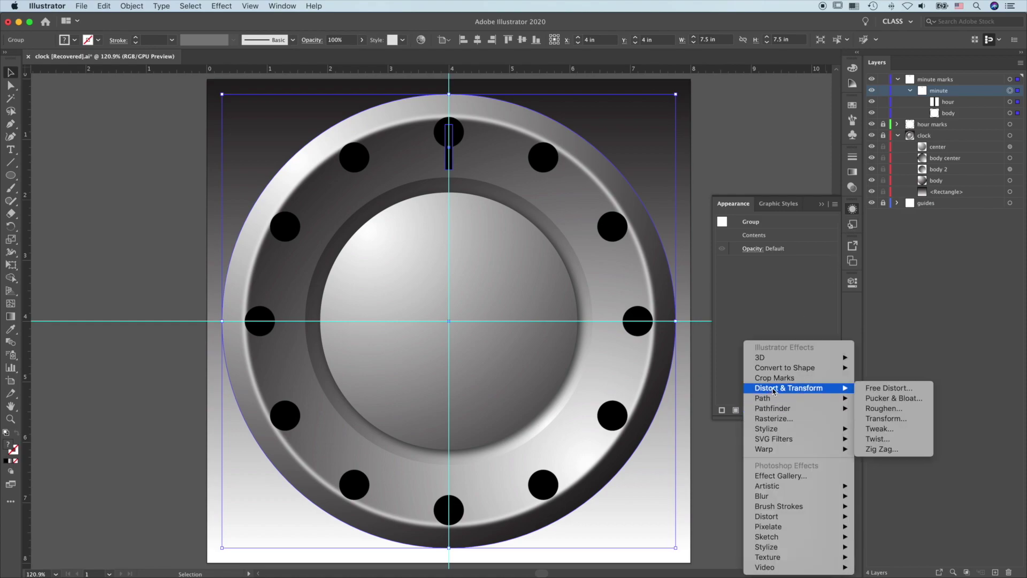
pyautogui.click(883, 419)
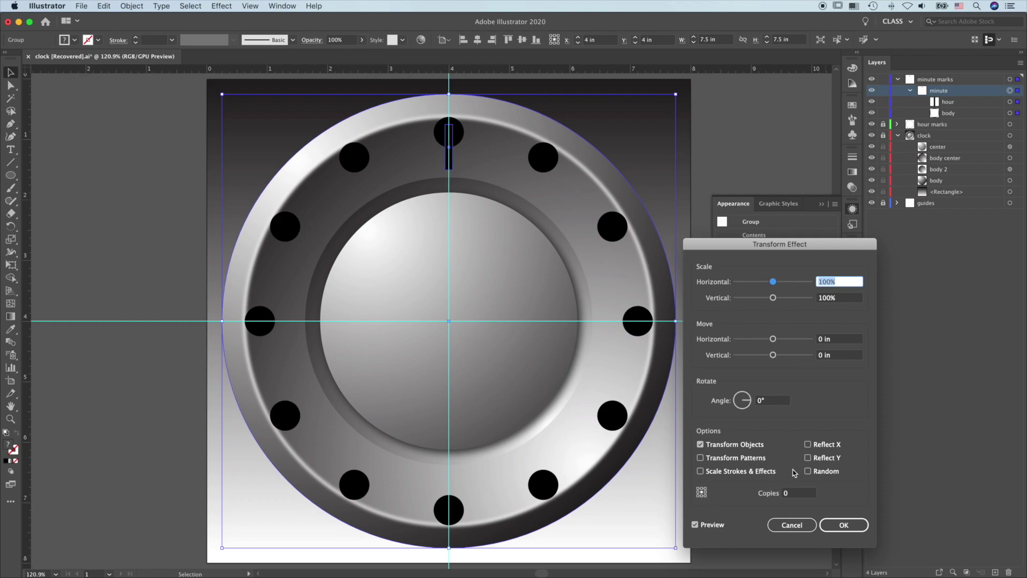
pyautogui.click(776, 400)
pyautogui.doubleClick(775, 400)
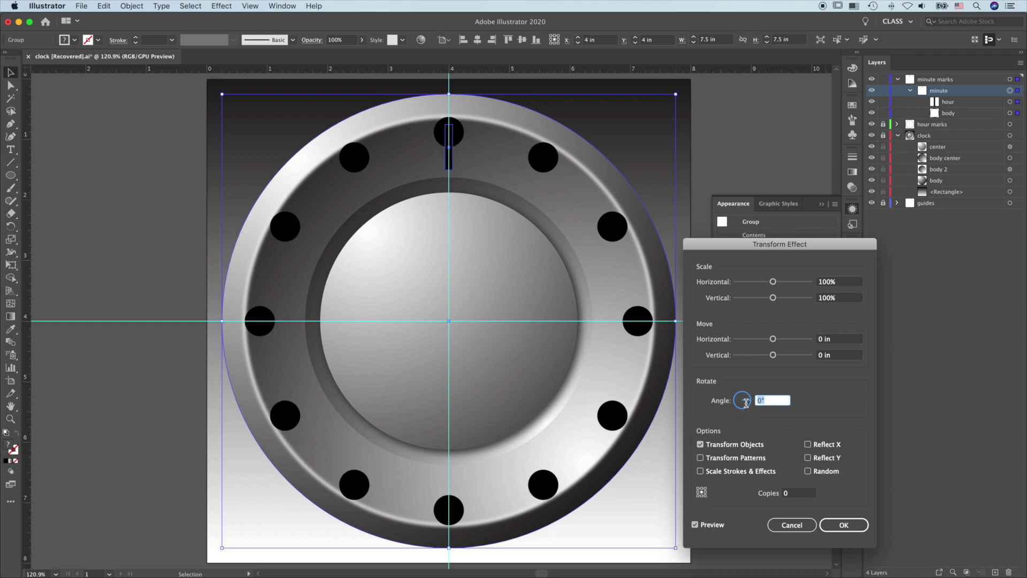
pyautogui.write('360/60')
pyautogui.press('Tab')
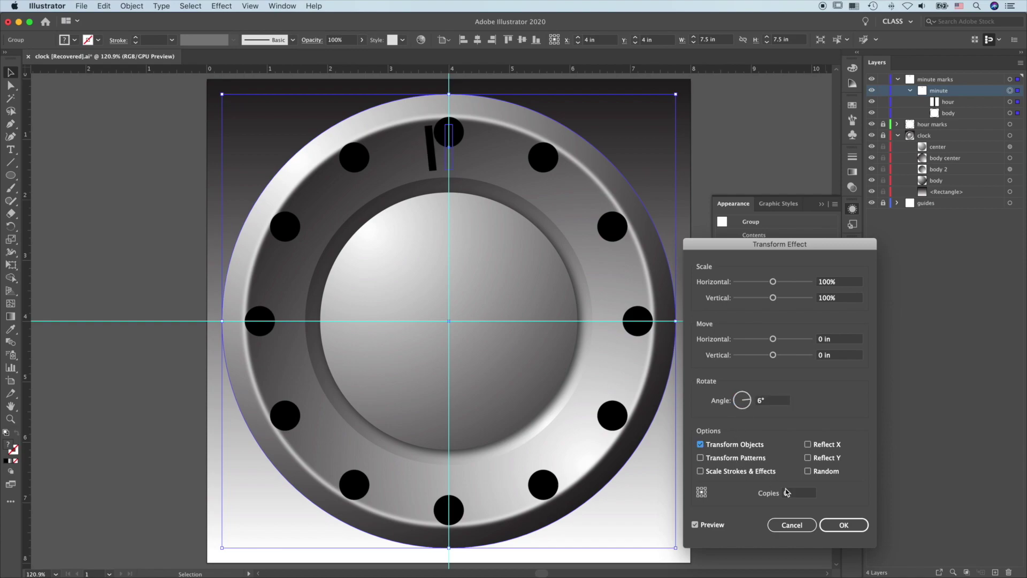
pyautogui.click(794, 495)
pyautogui.moveTo(794, 497); pyautogui.dragTo(776, 497)
pyautogui.write('59')
pyautogui.press('Tab')
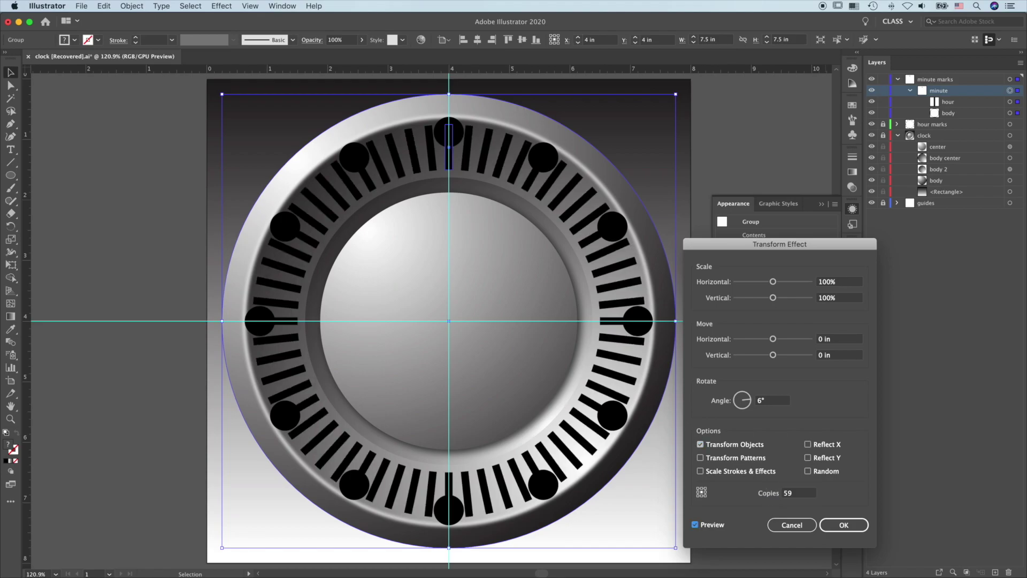
pyautogui.click(841, 527)
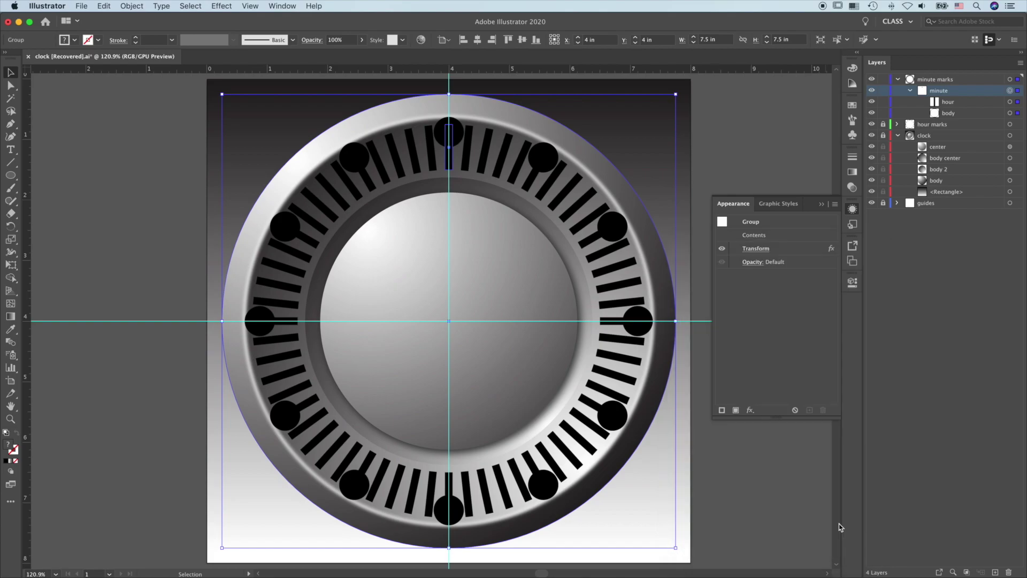
# Step: Shorten the original rectangle in the "minute" group to 0.375 in by lowering its upper anchor points
pyautogui.click(1010, 102)
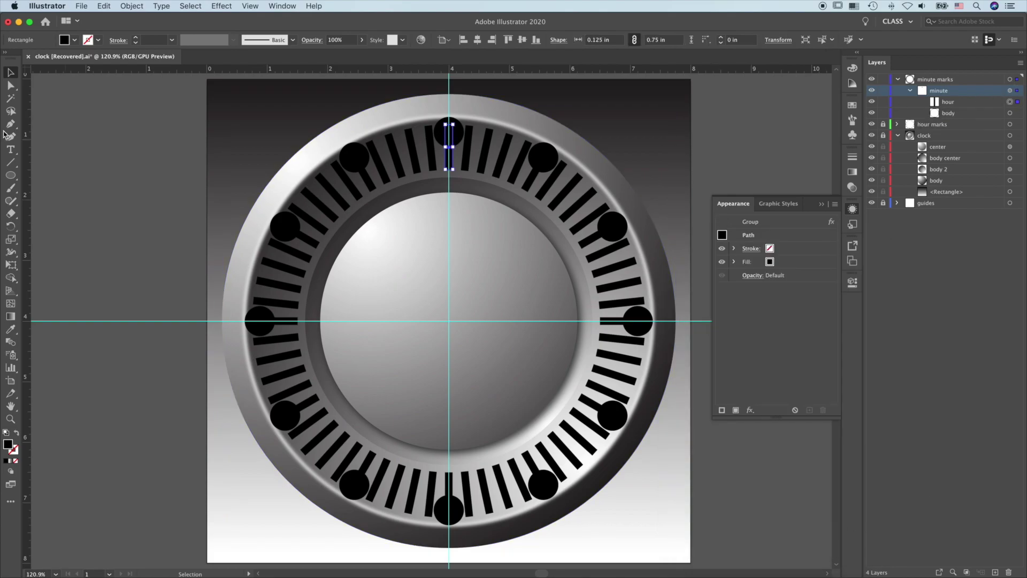
pyautogui.click(11, 86)
pyautogui.moveTo(465, 117); pyautogui.dragTo(438, 136)
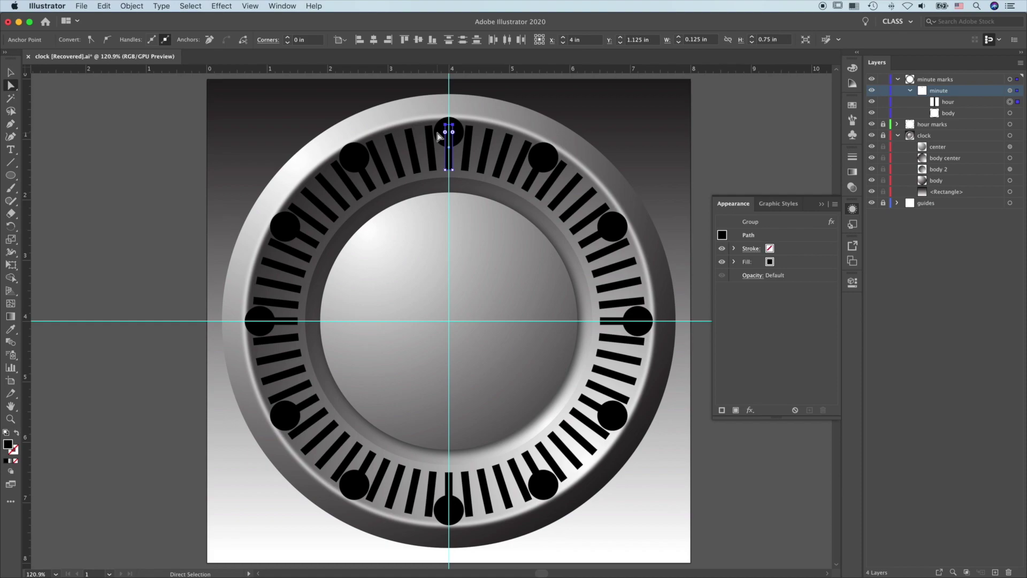
pyautogui.press('Down')
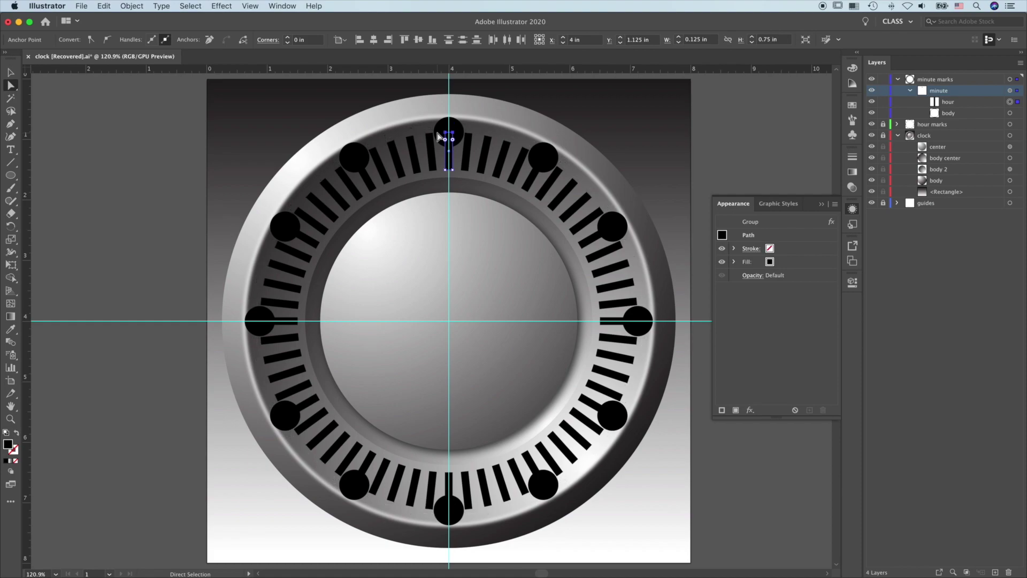
pyautogui.press('Down')
pyautogui.press('Down')
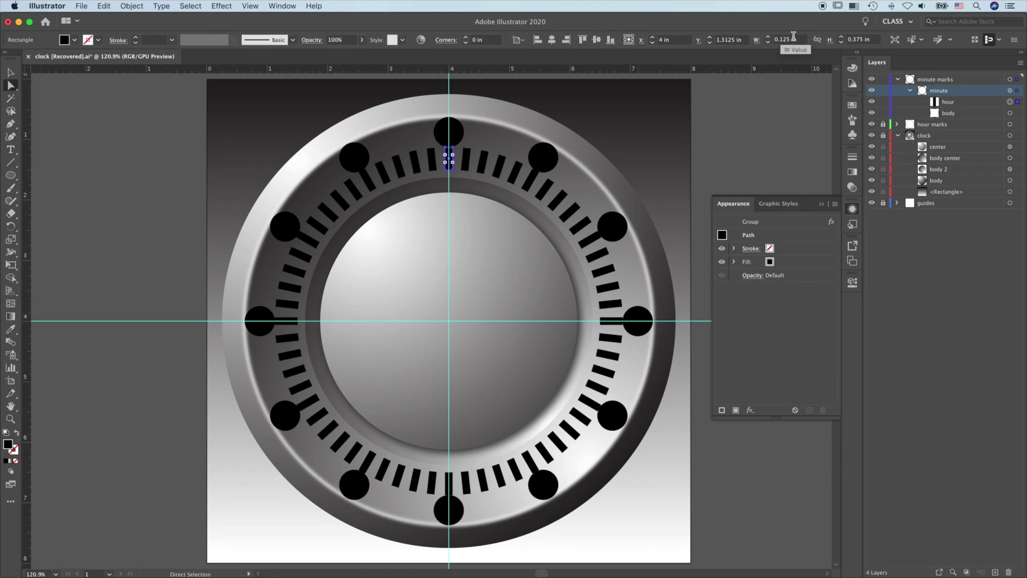
# Step: Set the original minute mark's width to 0.05 in and nudge the mark slightly toward the clock's center
pyautogui.click(801, 39)
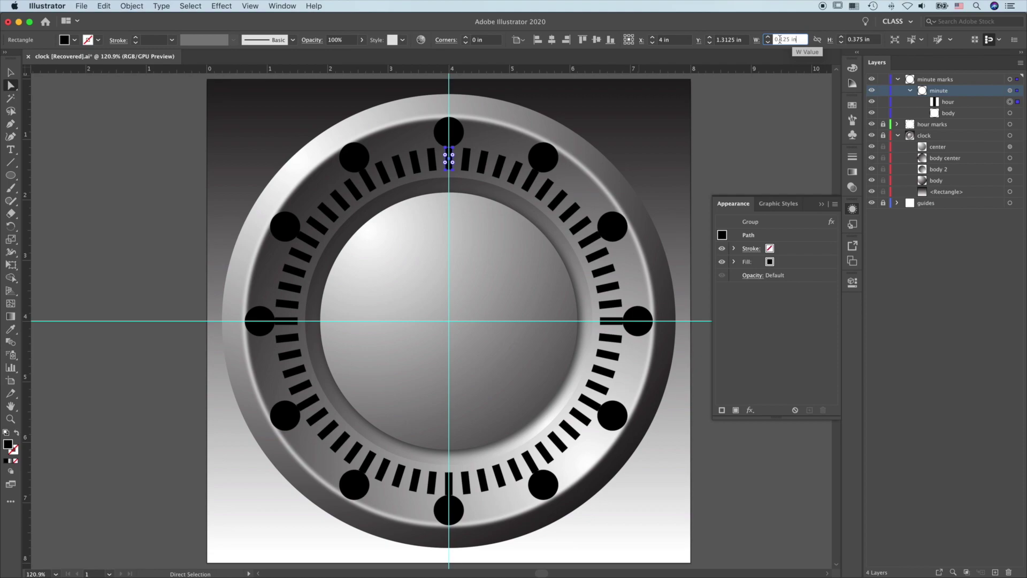
pyautogui.moveTo(773, 39); pyautogui.dragTo(800, 41)
pyautogui.write('0.05')
pyautogui.press('Return')
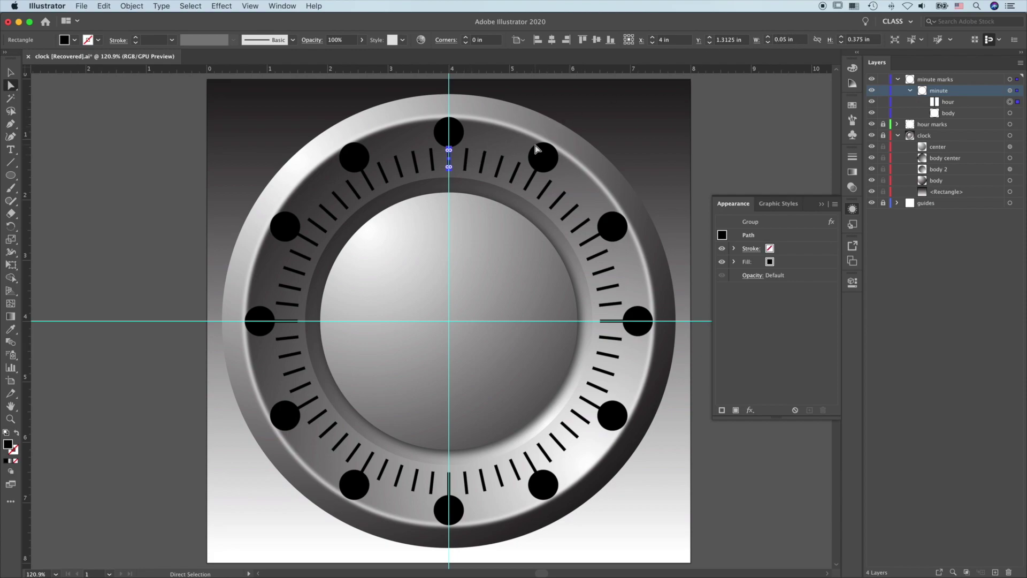
pyautogui.hotkey('shift', 'Down')
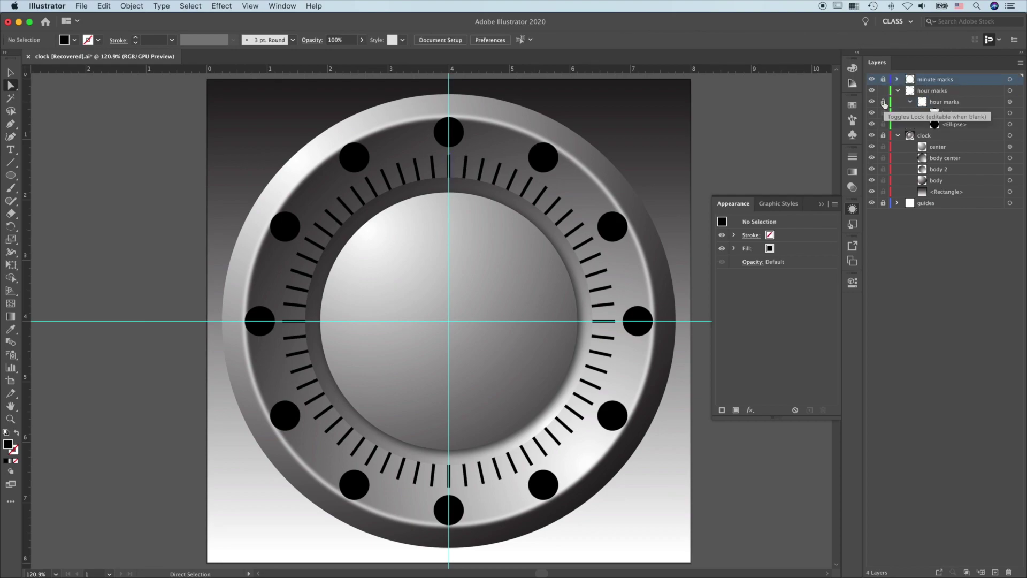
# Step: Move the original hour circle down to a Y position of 1 in, and lock and collapse the hour marks layer
pyautogui.click(1010, 124)
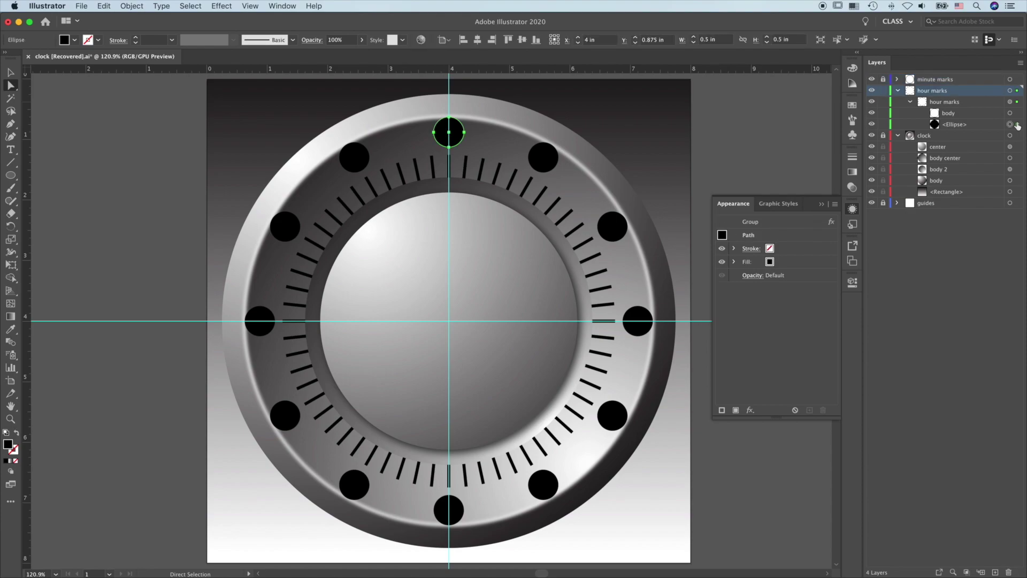
pyautogui.press('Down')
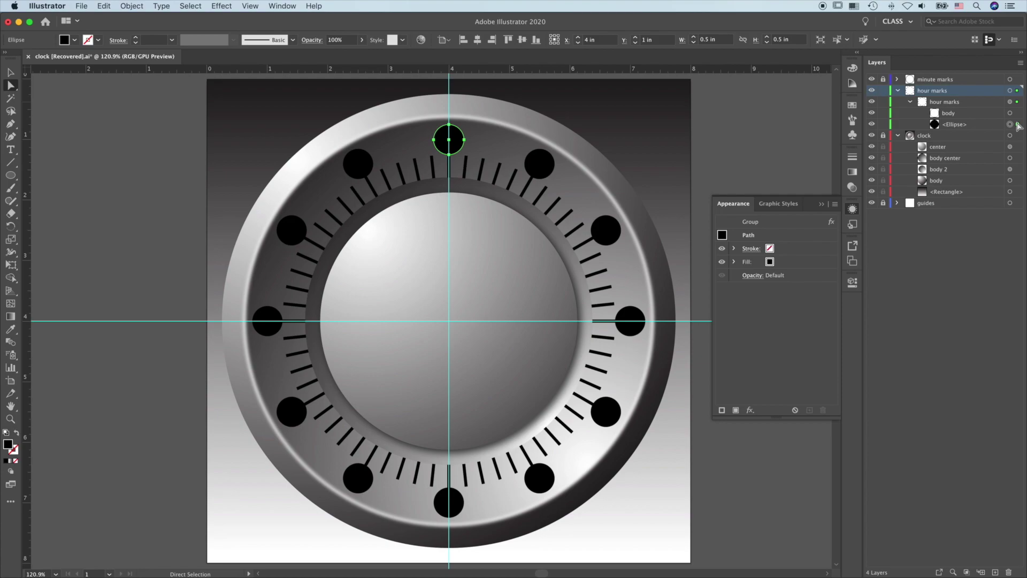
pyautogui.click(883, 90)
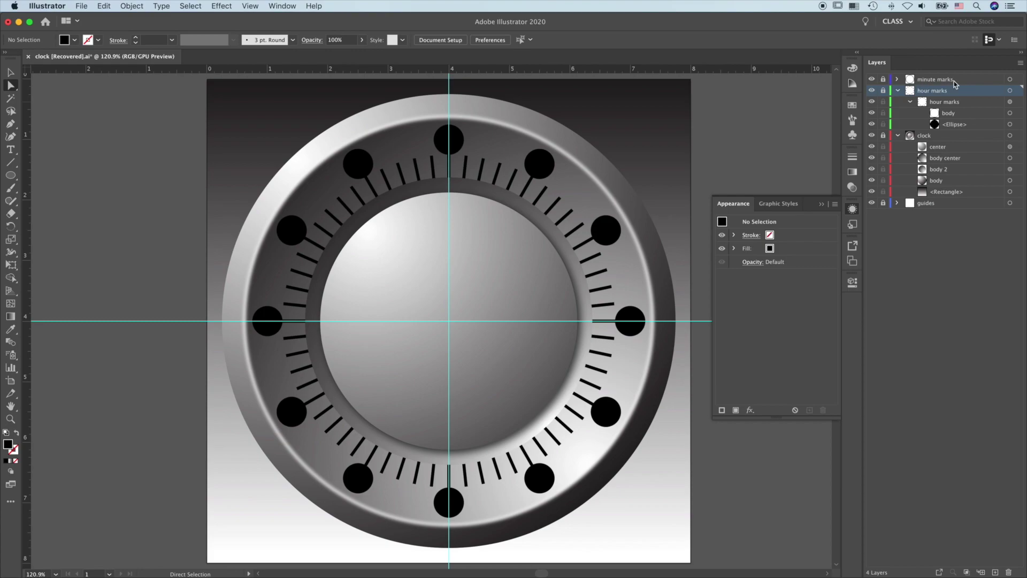
pyautogui.click(898, 90)
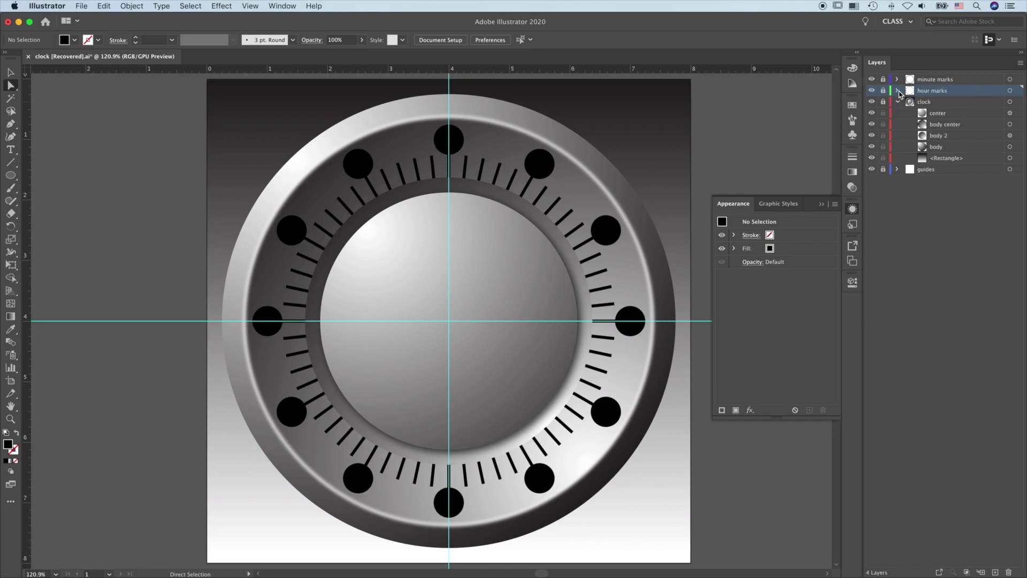
# Step: Create a new layer named "minute hand" at the top of the layer stack
pyautogui.click(996, 572)
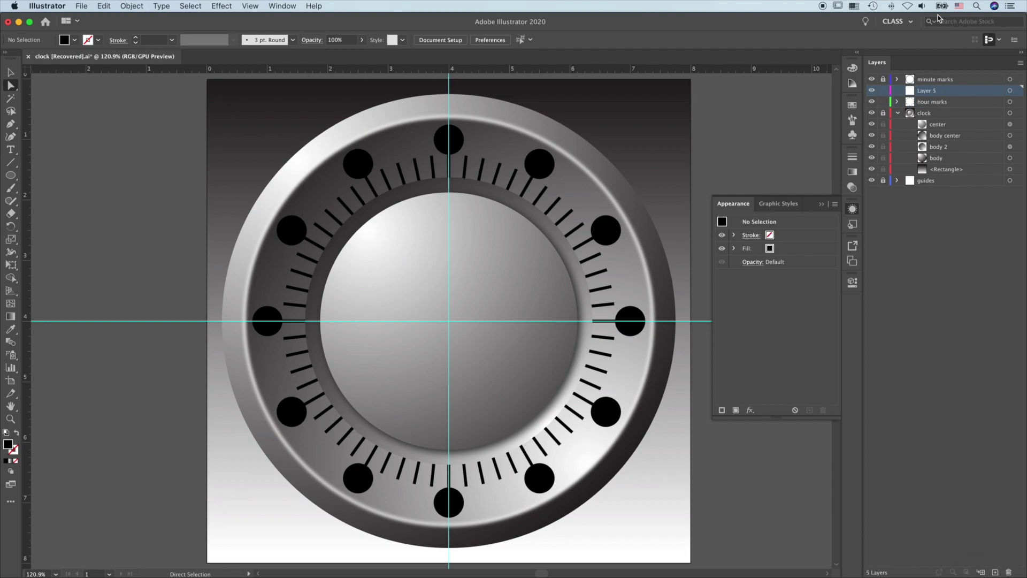
pyautogui.moveTo(968, 95); pyautogui.dragTo(970, 78)
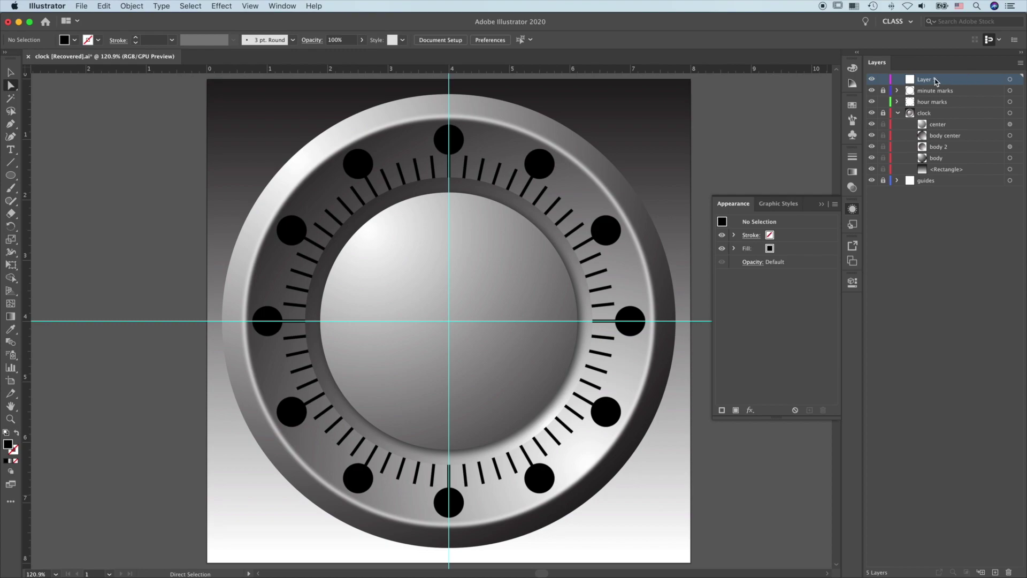
pyautogui.doubleClick(927, 80)
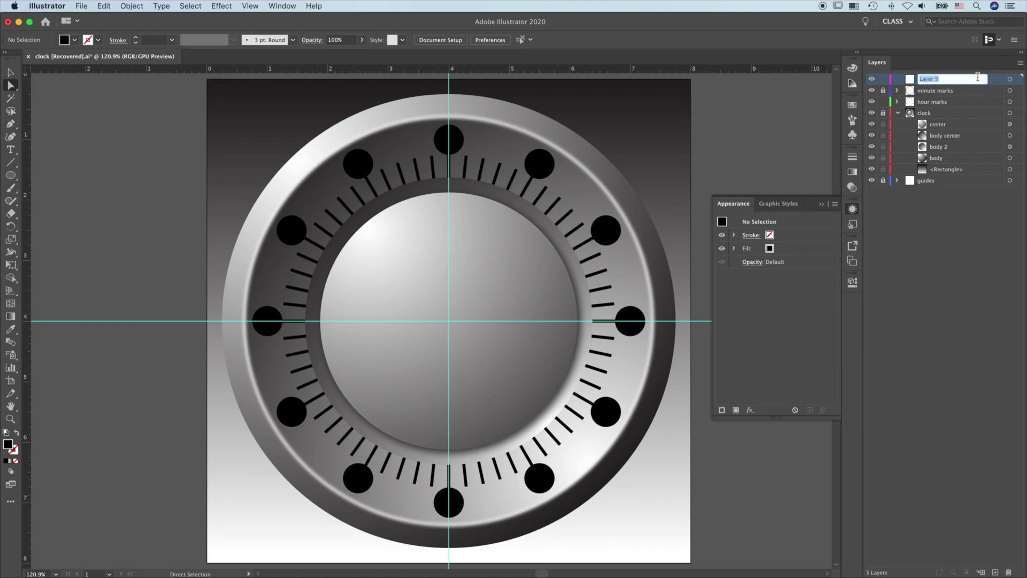
pyautogui.write('minute hand')
pyautogui.press('Return')
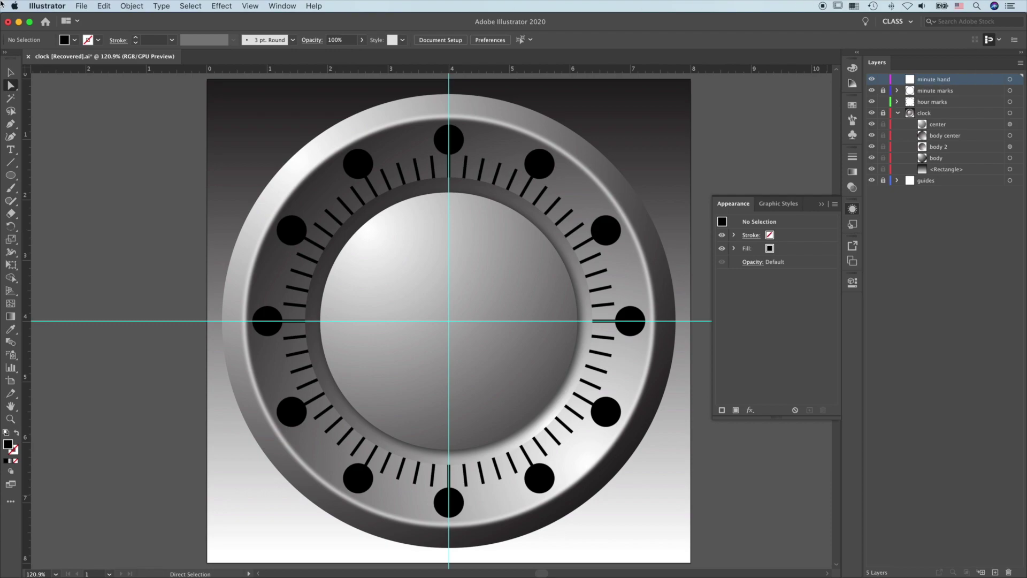
# Step: Draw a 0.25 by 3 in rectangle from the 12 o'clock circle to the clock's center and fill it white (K 0%)
pyautogui.click(12, 177)
pyautogui.moveTo(14, 178); pyautogui.dragTo(52, 175)
pyautogui.moveTo(441, 140); pyautogui.dragTo(459, 320)
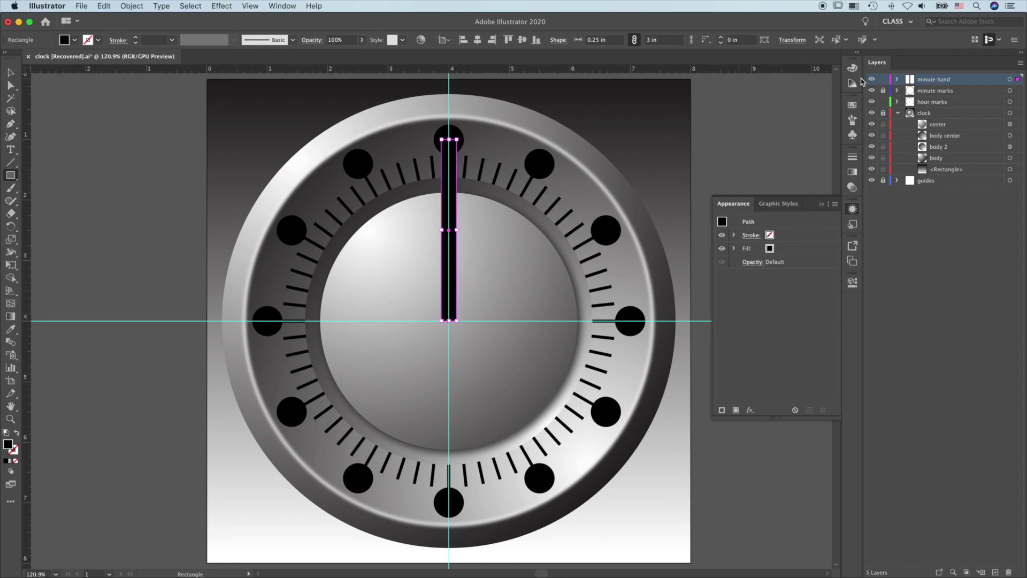
pyautogui.click(853, 69)
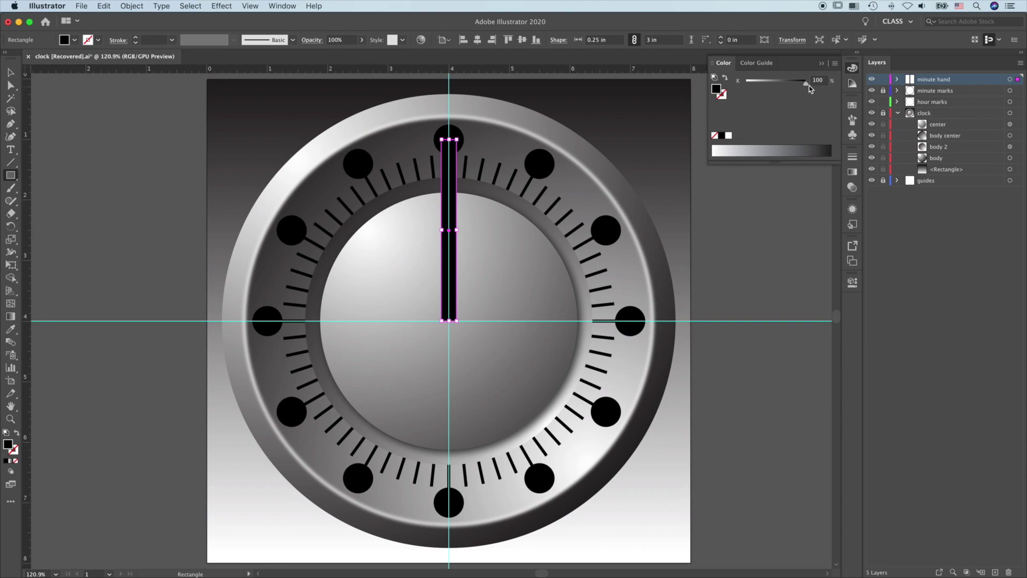
pyautogui.moveTo(806, 83); pyautogui.dragTo(736, 92)
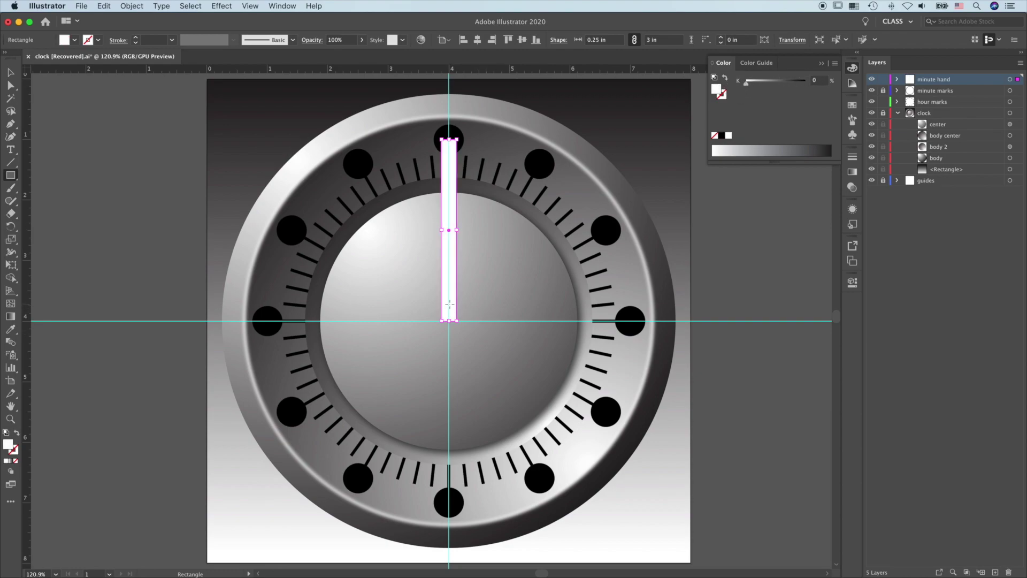
# Step: Draw a white 2.5 by 0.5 in rectangle from the clock's center toward 3 o'clock, and rename the layer "hands"
pyautogui.moveTo(449, 305); pyautogui.dragTo(600, 336)
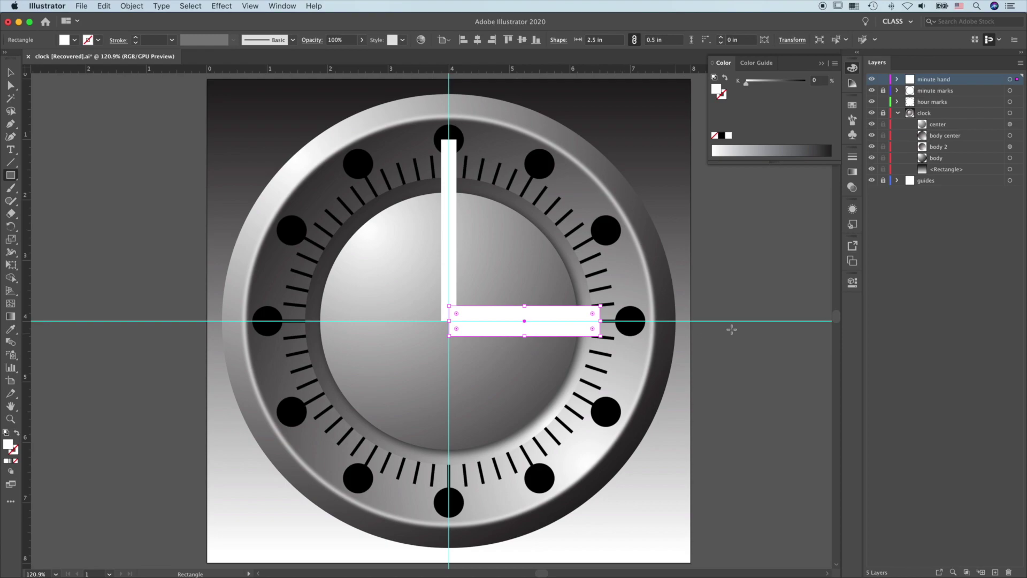
pyautogui.click(898, 80)
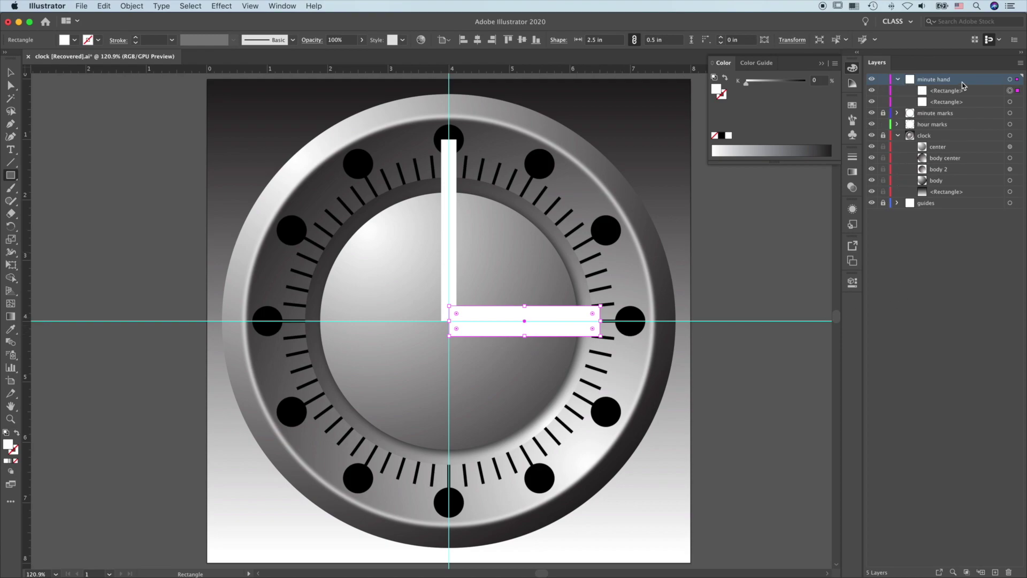
pyautogui.doubleClick(946, 79)
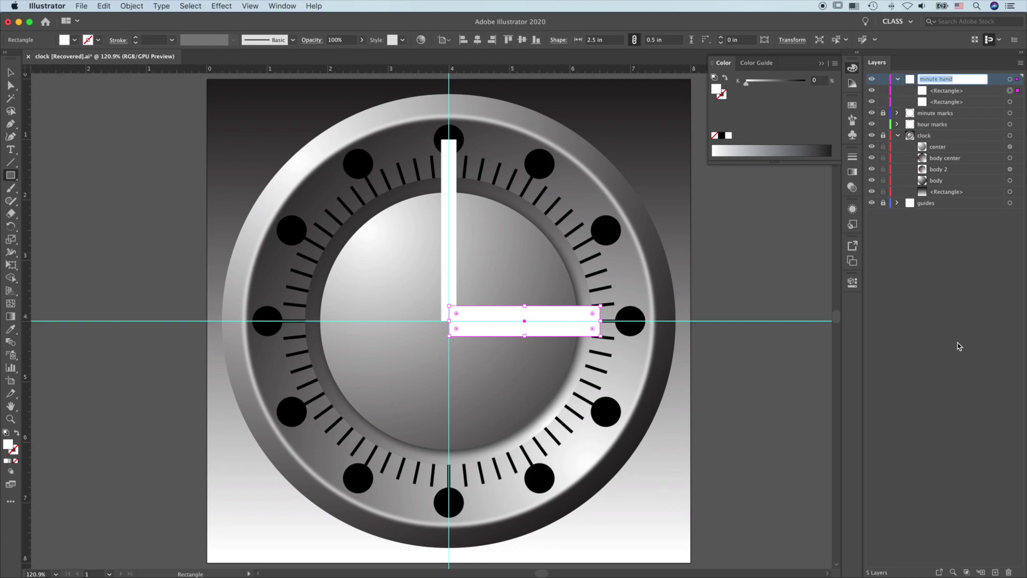
pyautogui.write('hands')
pyautogui.press('Return')
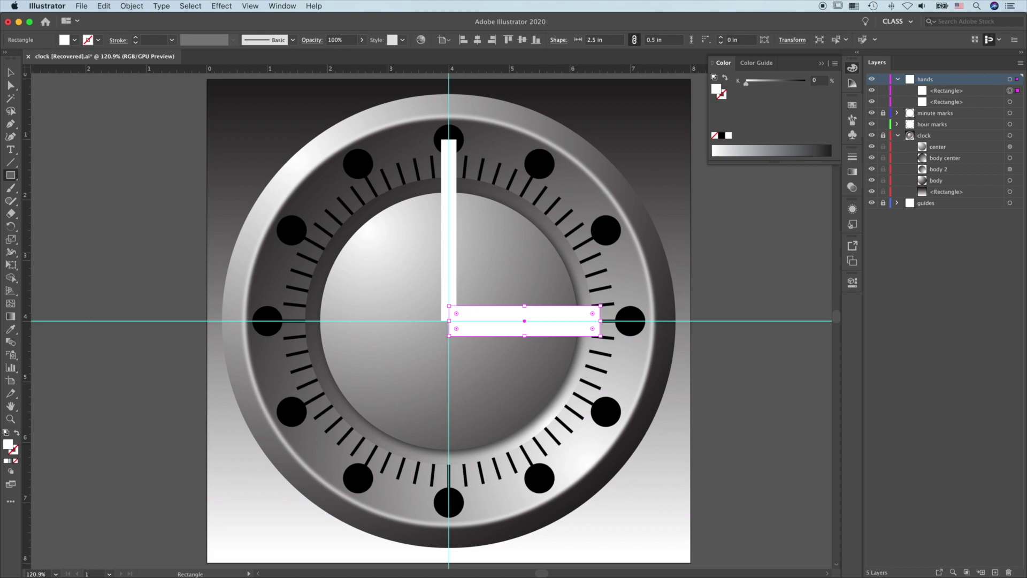
# Step: Rename the horizontal rectangle "hour" and the vertical one "minute" in the "hands" layer
pyautogui.click(947, 91)
pyautogui.doubleClick(948, 91)
pyautogui.write('hour')
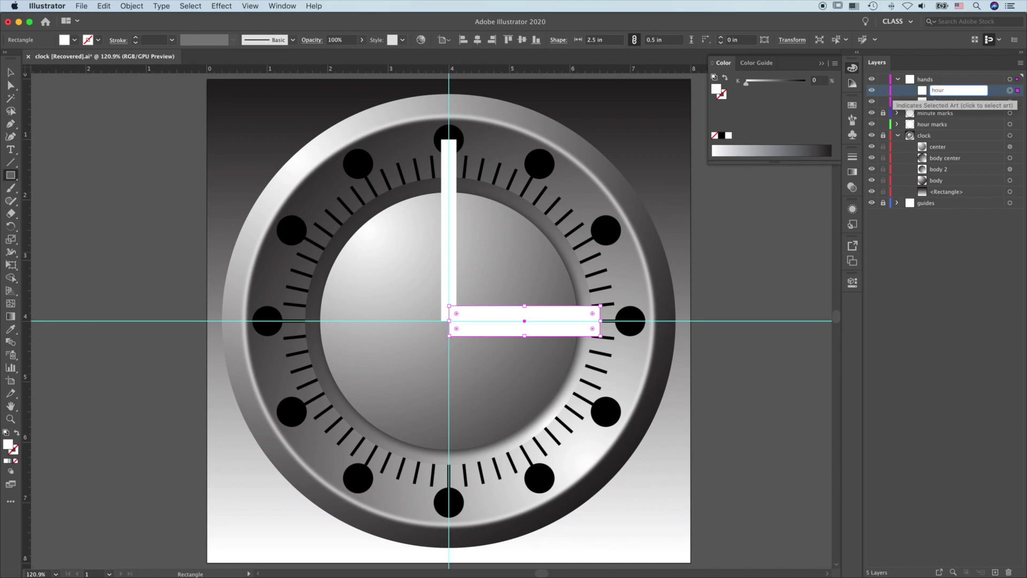
pyautogui.press('Return')
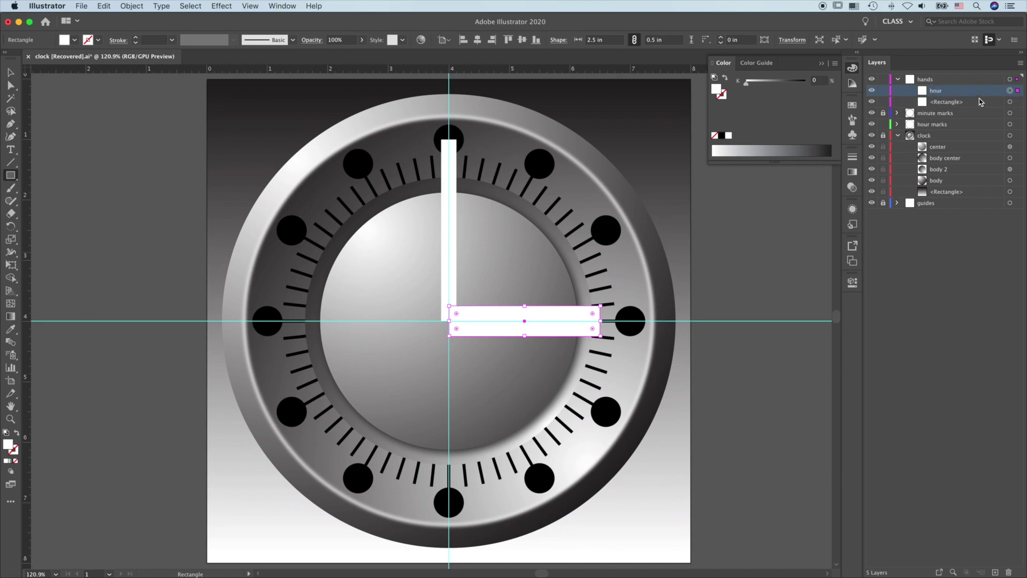
pyautogui.click(946, 103)
pyautogui.doubleClick(947, 102)
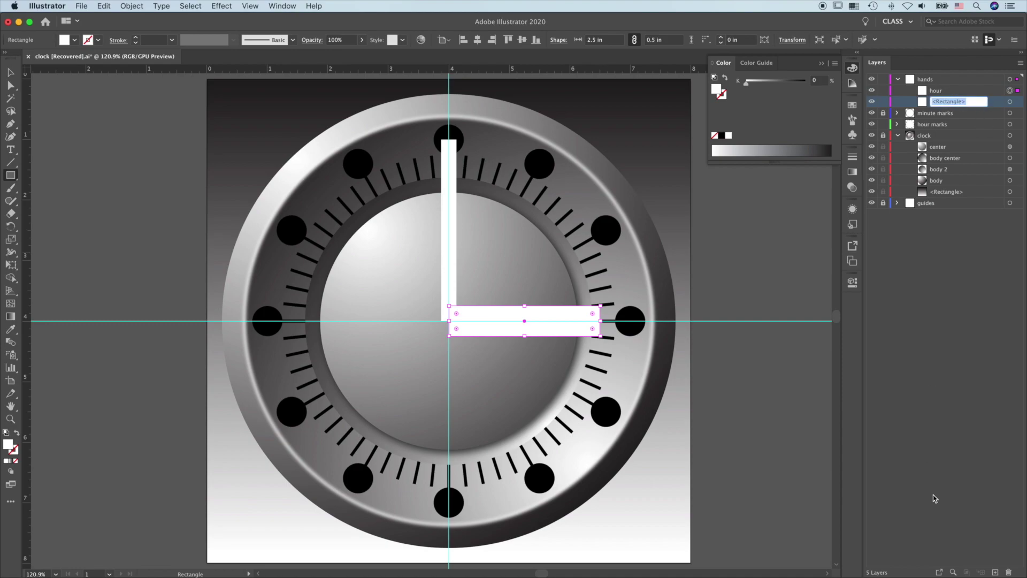
pyautogui.write('minute')
pyautogui.press('Return')
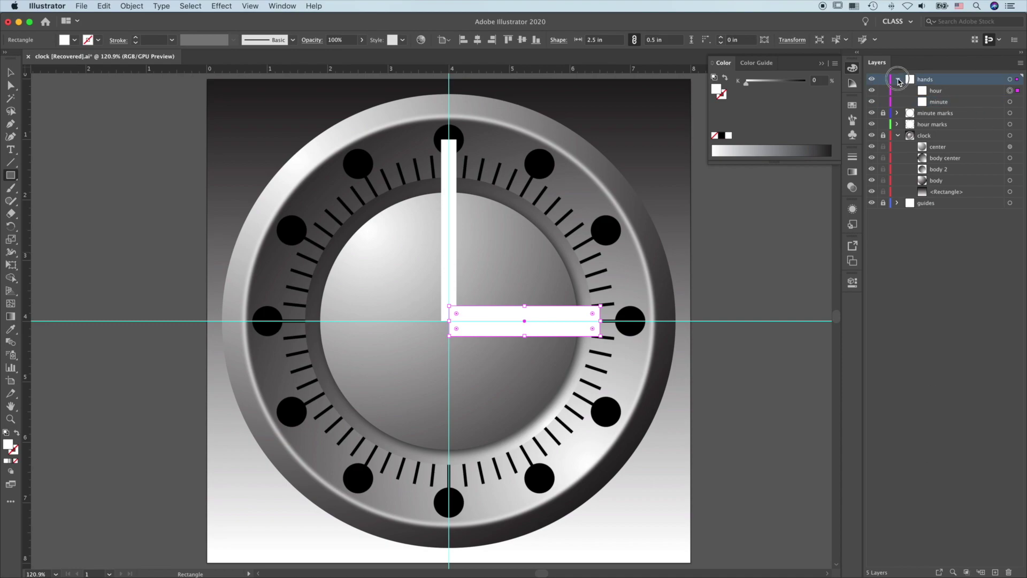
# Step: Unlock the clock layer and move the hands, hour marks and minute marks layers into it, in that order between "center" and "body center"
pyautogui.click(900, 80)
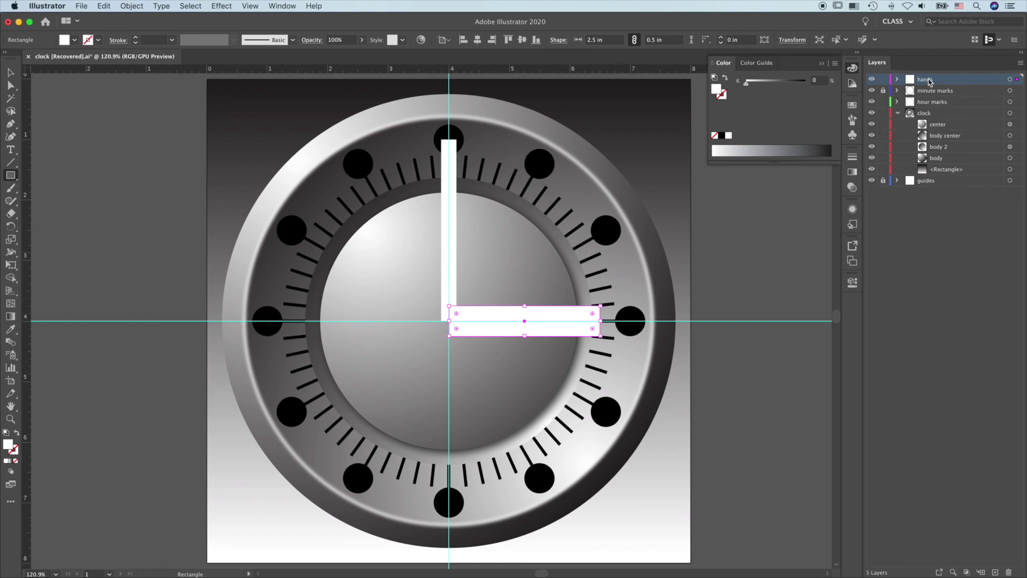
pyautogui.moveTo(927, 81); pyautogui.dragTo(939, 131)
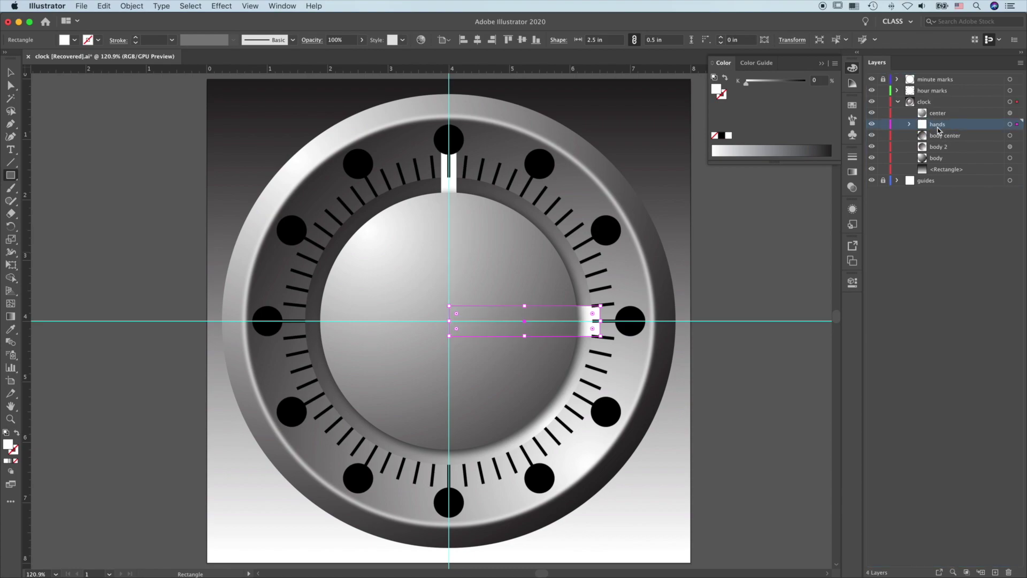
pyautogui.click(963, 92)
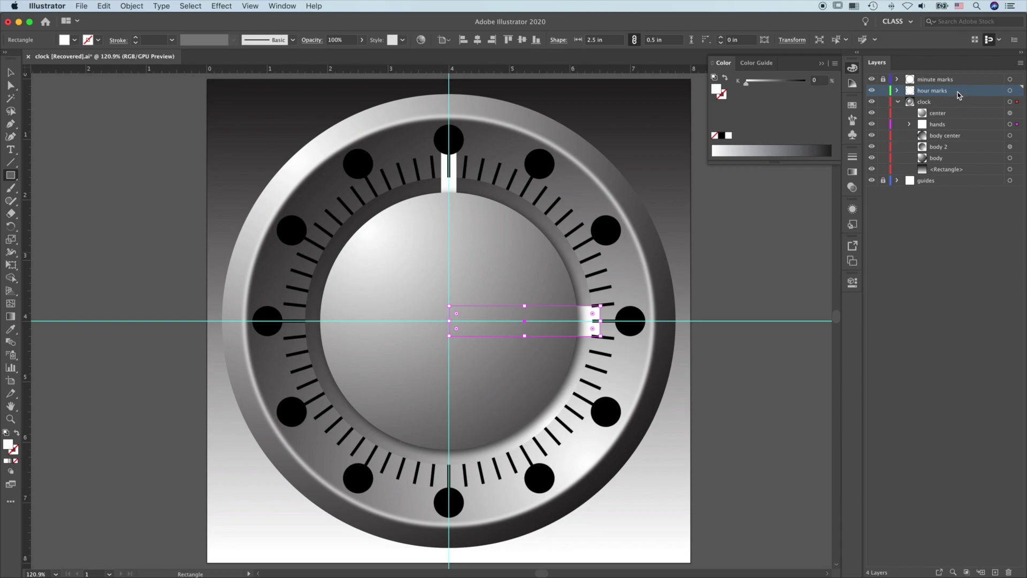
pyautogui.moveTo(961, 94); pyautogui.dragTo(954, 134)
pyautogui.click(954, 81)
pyautogui.moveTo(954, 81); pyautogui.dragTo(945, 127)
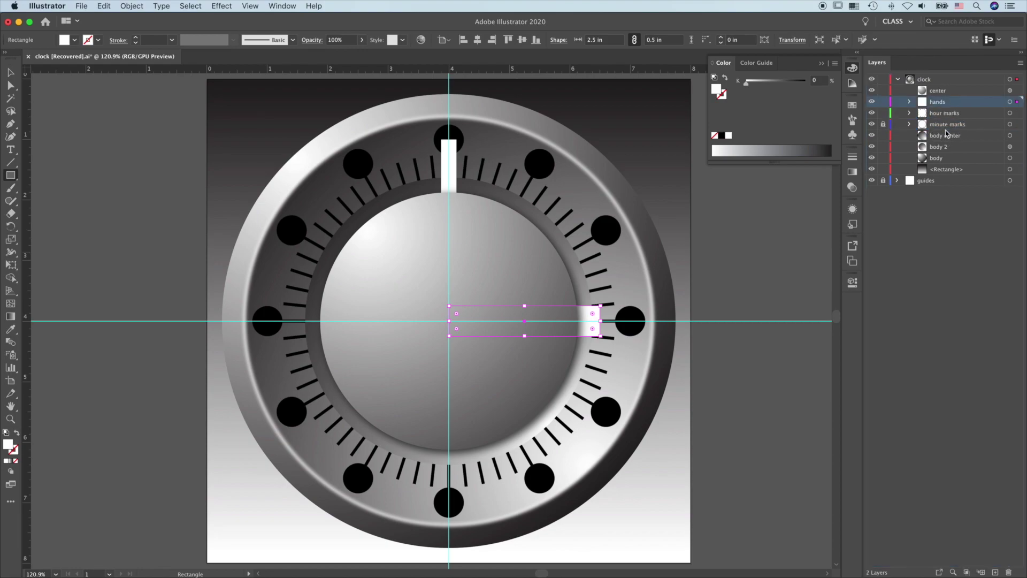
# Step: Lengthen the "hour" rectangle slightly toward the 3 o'clock circle, and deselect it
pyautogui.press('v')
pyautogui.click(1009, 90)
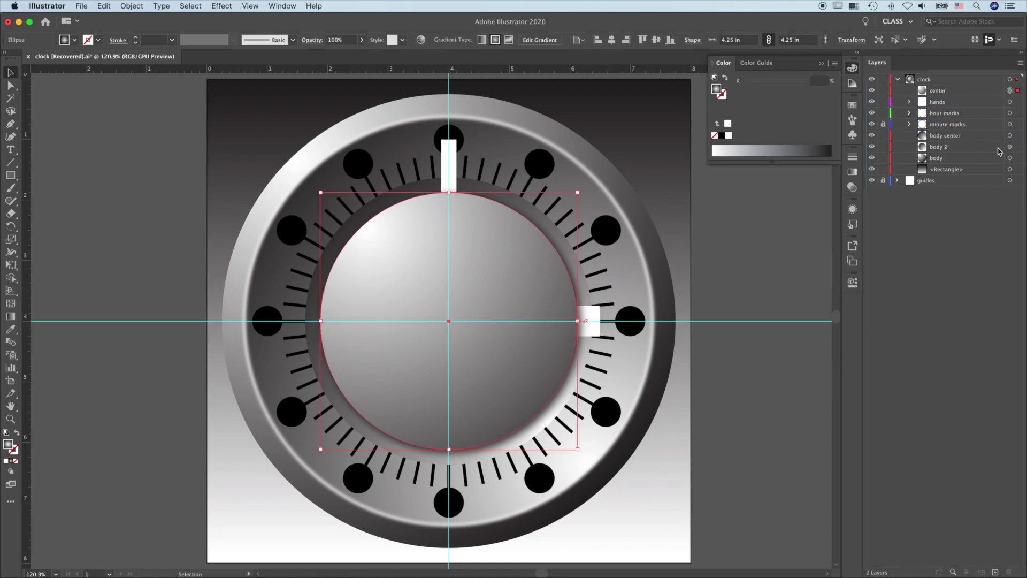
pyautogui.click(910, 102)
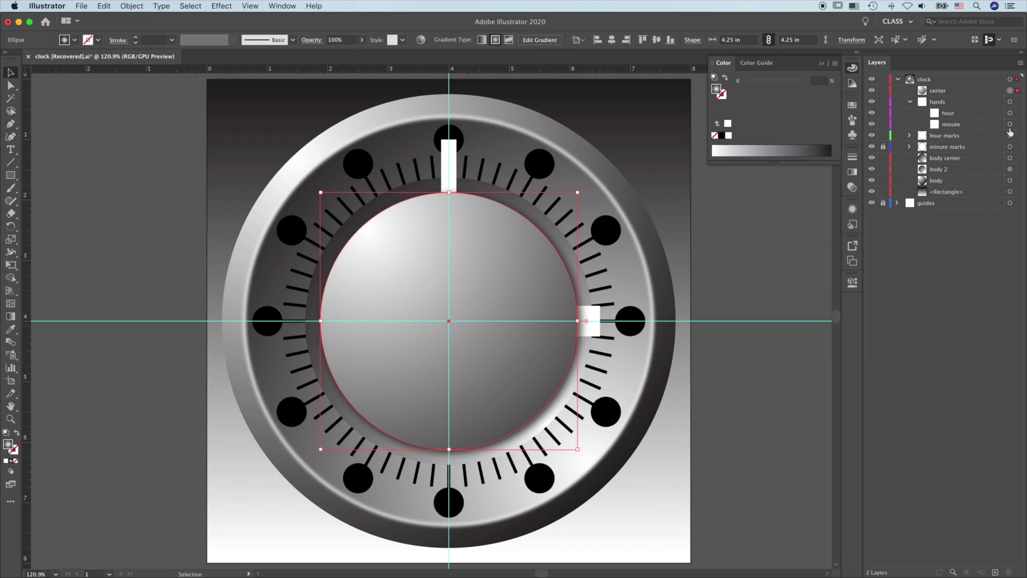
pyautogui.click(1016, 114)
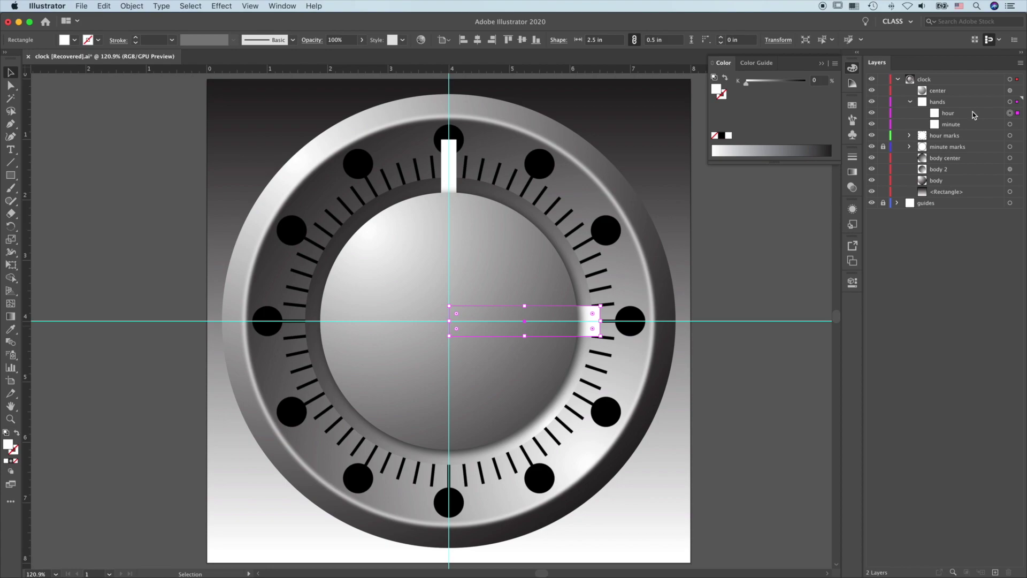
pyautogui.moveTo(600, 321); pyautogui.dragTo(607, 320)
pyautogui.press('super+shift+a')
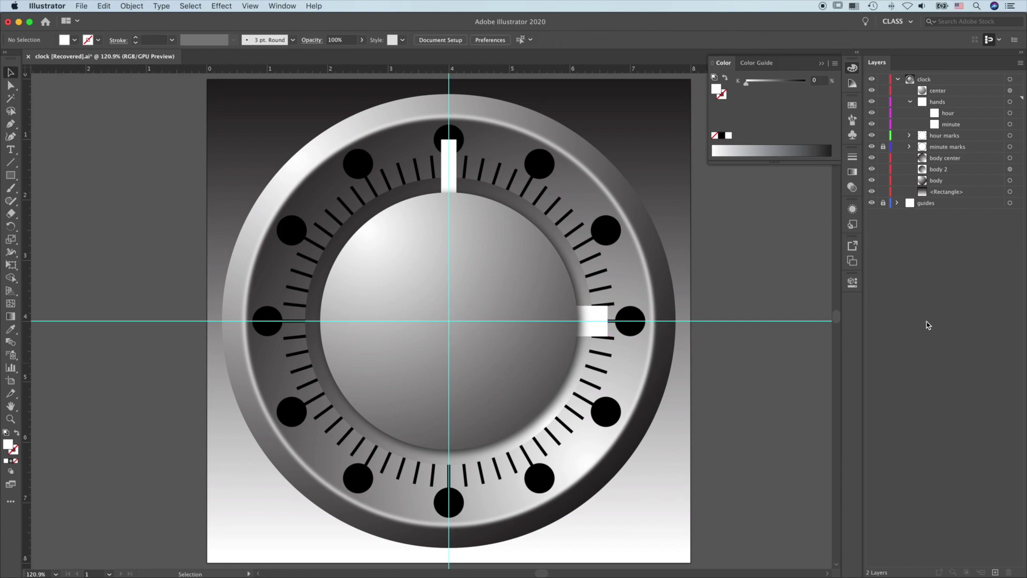
# Step: Unlock the minute marks layer and start a Drop Shadow effect on the hour marks group
pyautogui.click(883, 146)
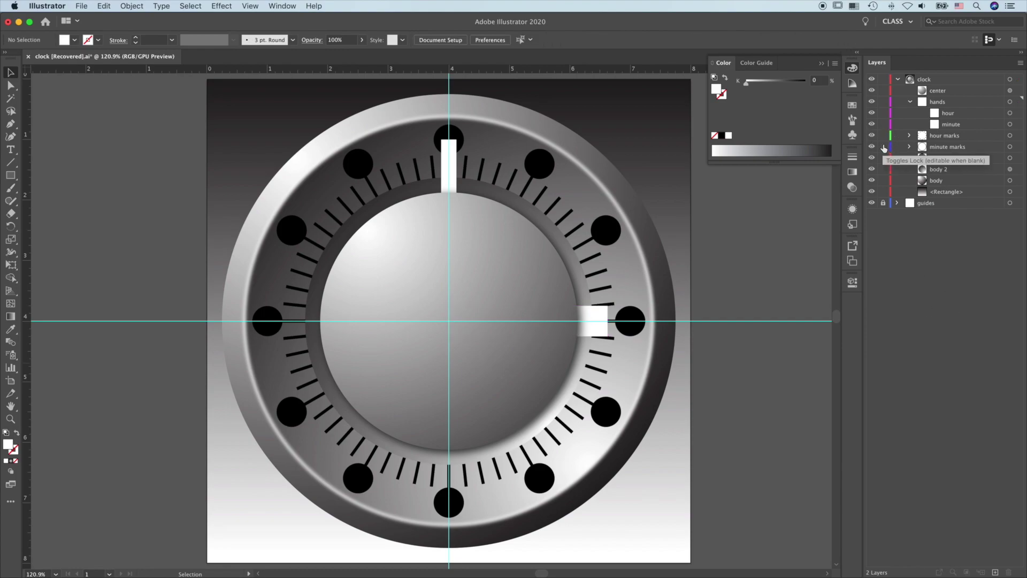
pyautogui.click(1017, 137)
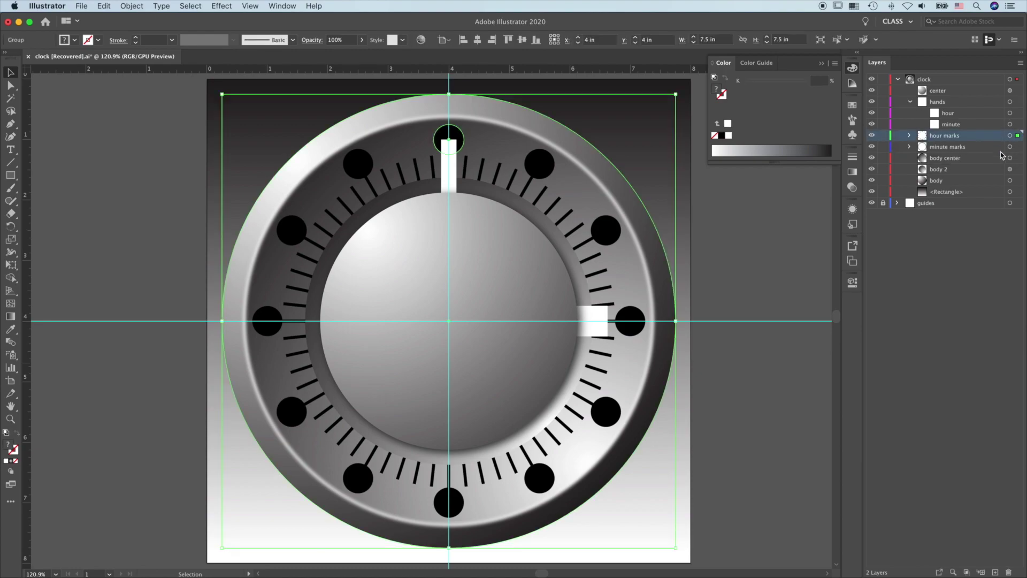
pyautogui.click(854, 210)
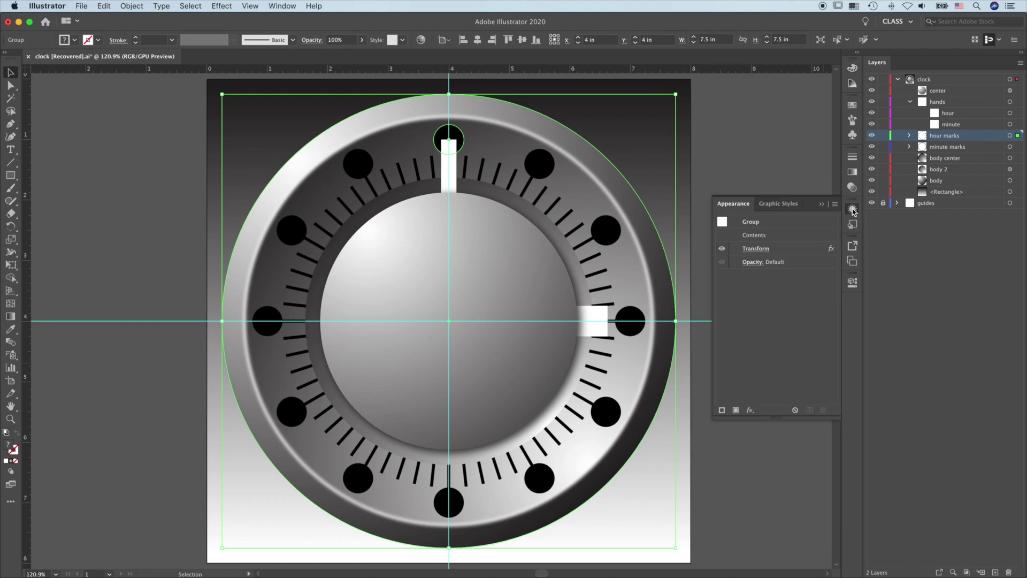
pyautogui.click(751, 410)
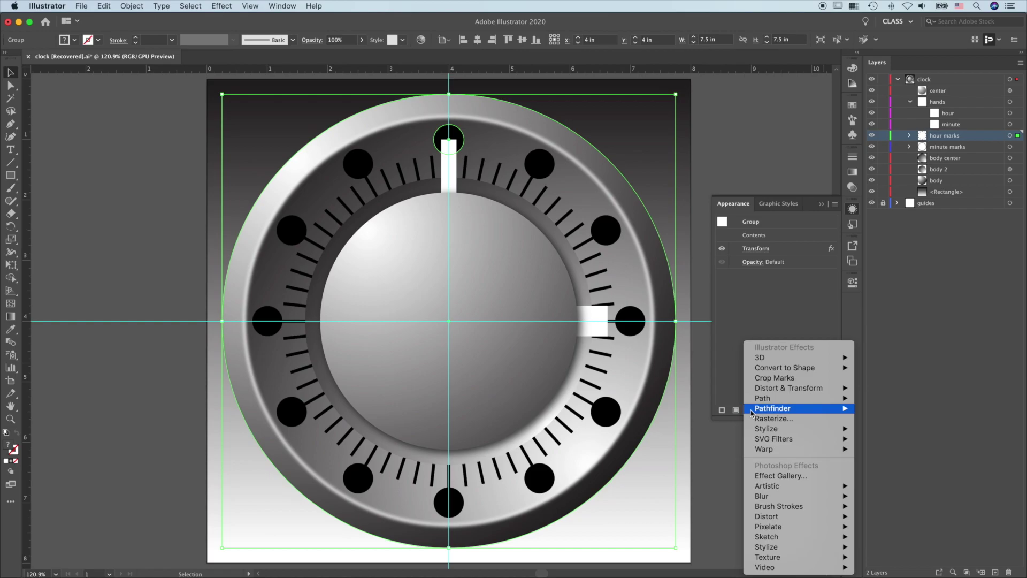
pyautogui.moveTo(770, 429)
pyautogui.click(888, 429)
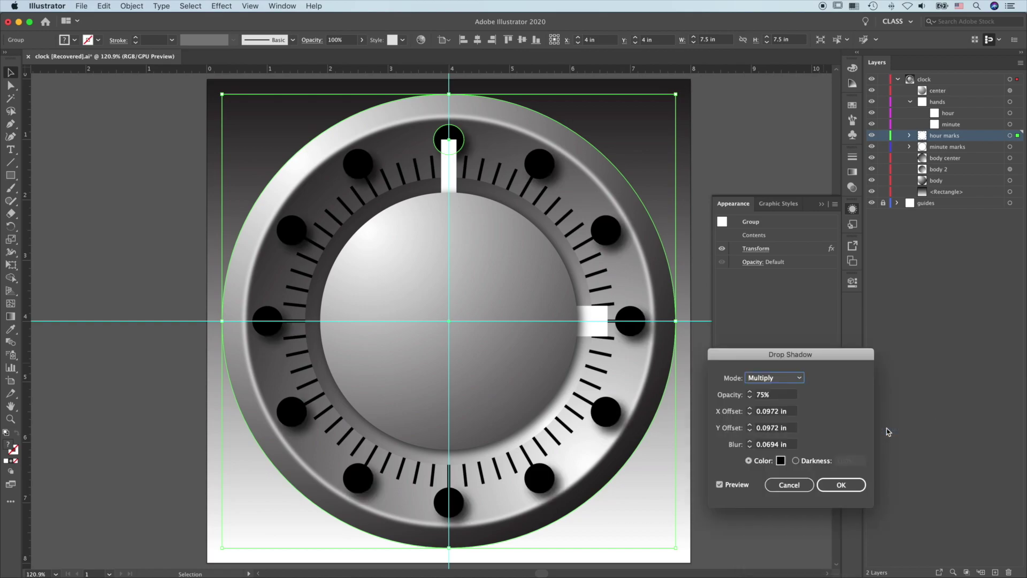
# Step: Set the hour marks' drop shadow X and Y offsets to 0.05 in
pyautogui.click(774, 411)
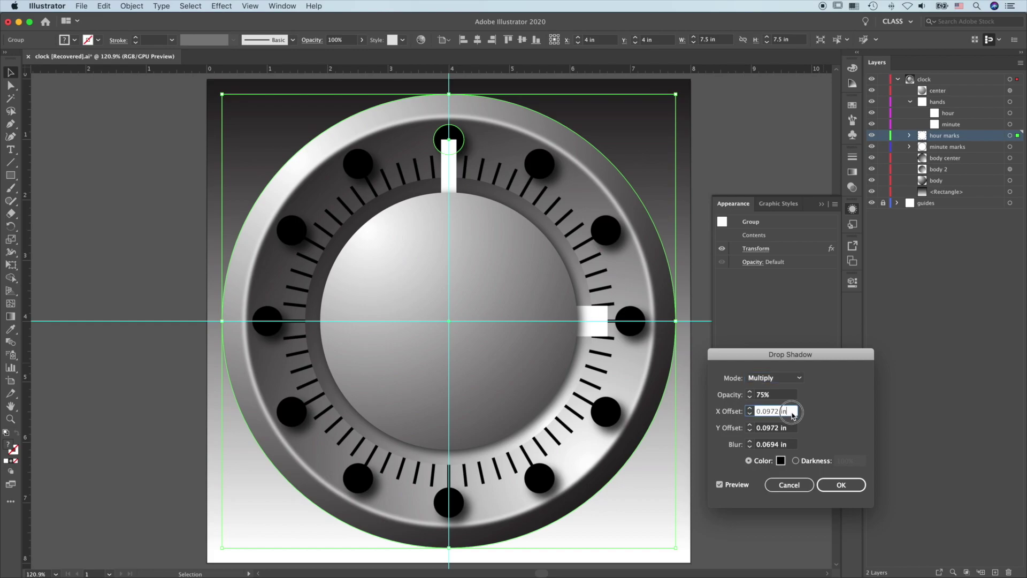
pyautogui.click(768, 410)
pyautogui.moveTo(768, 411); pyautogui.dragTo(791, 413)
pyautogui.write('5')
pyautogui.click(771, 427)
pyautogui.moveTo(768, 427); pyautogui.dragTo(787, 426)
pyautogui.write('5')
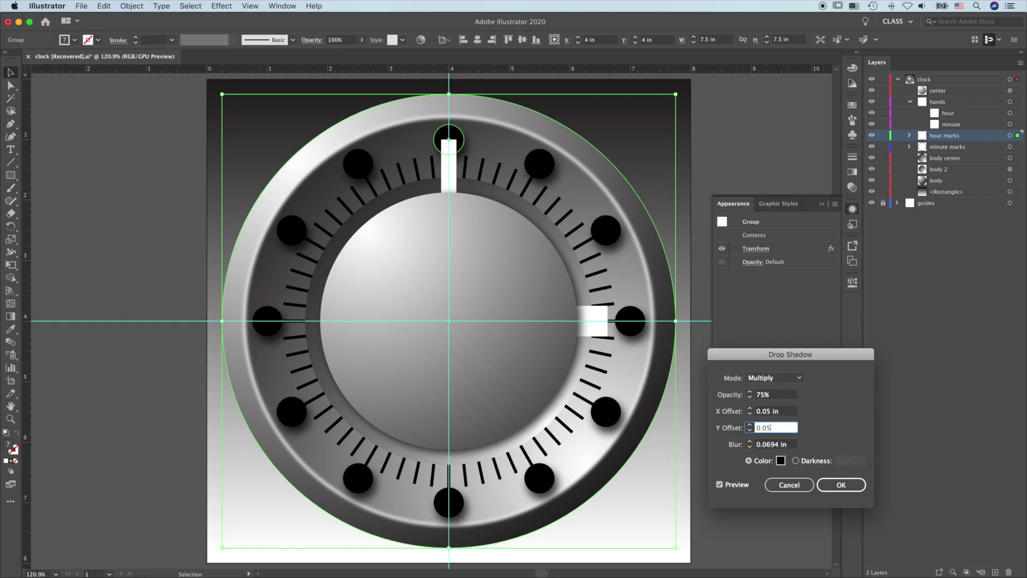
pyautogui.press('Tab')
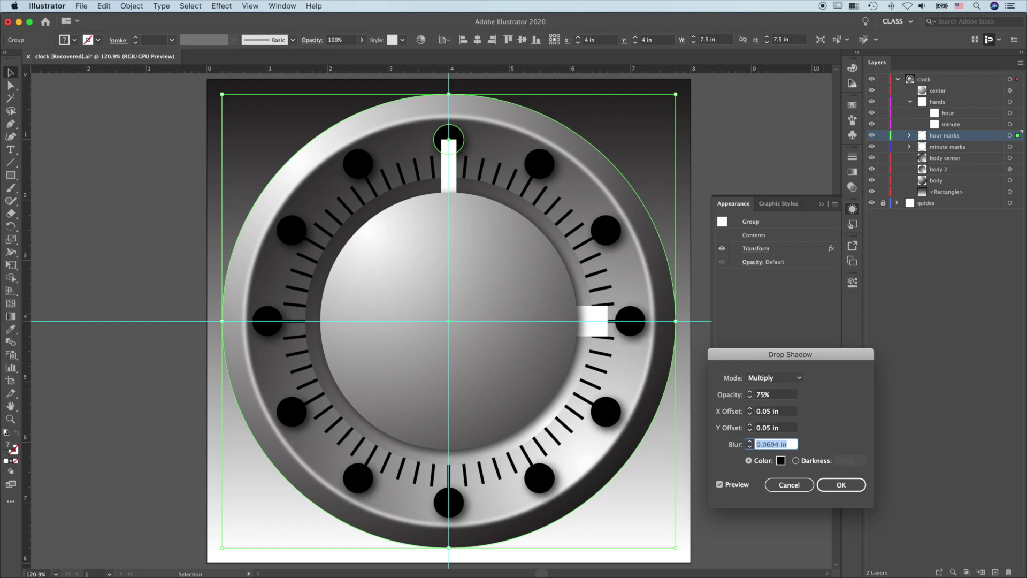
# Step: Set the drop shadow's blur to 0.03 in and opacity to 40%, and apply it to the hour marks
pyautogui.moveTo(766, 444); pyautogui.dragTo(795, 448)
pyautogui.write('3')
pyautogui.press('Tab')
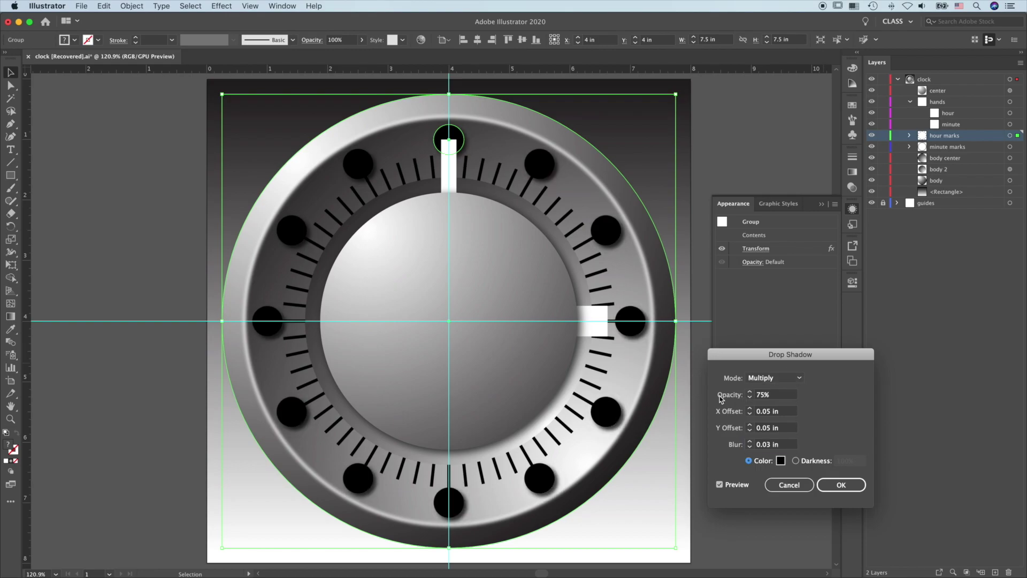
pyautogui.moveTo(777, 396); pyautogui.dragTo(756, 395)
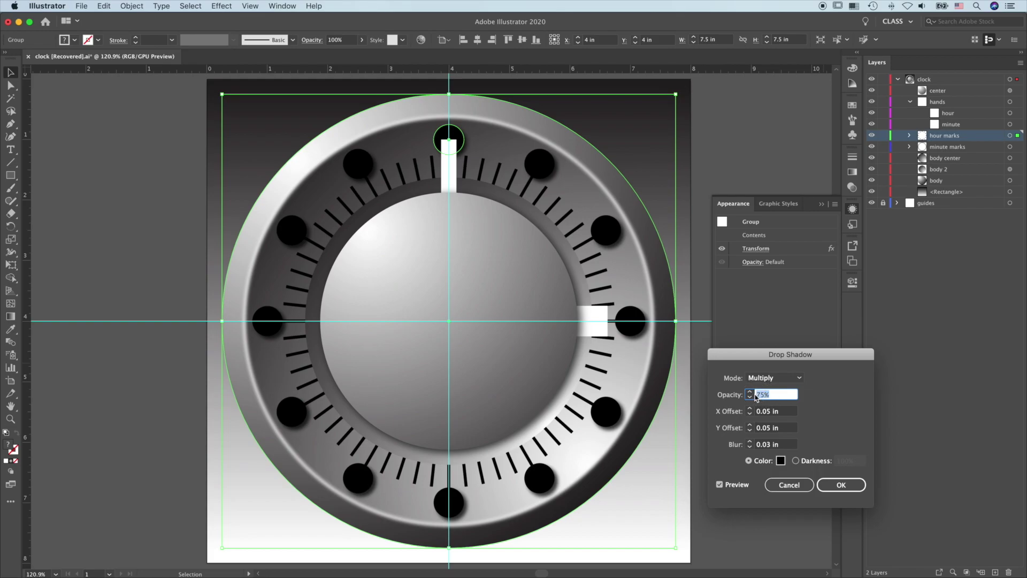
pyautogui.write('4')
pyautogui.press('Tab')
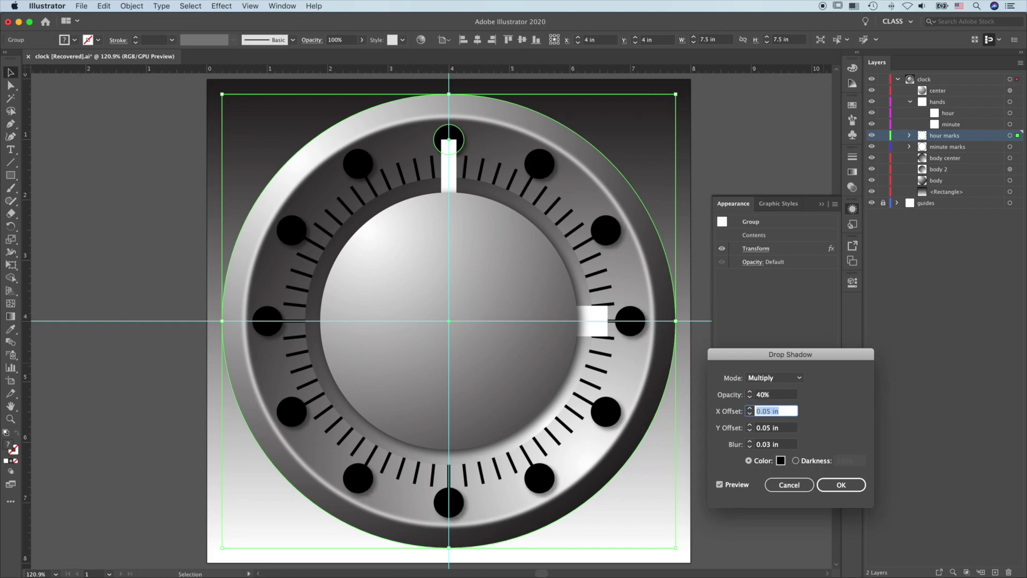
pyautogui.click(840, 485)
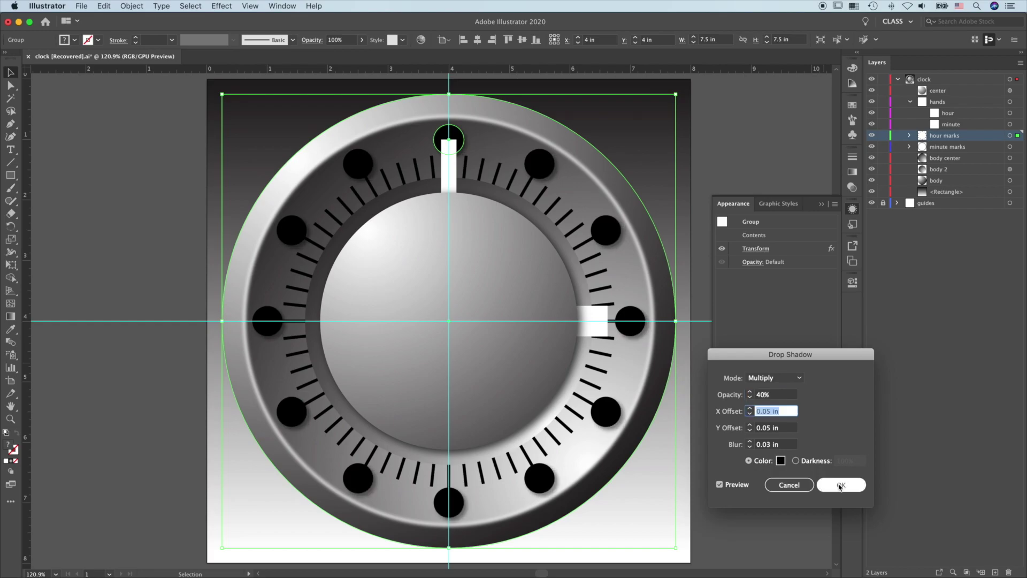
# Step: Apply a Multiply drop shadow to the minute marks group with 40% opacity, 0.05 in X and Y offsets, and 0.03 in blur
pyautogui.click(1018, 147)
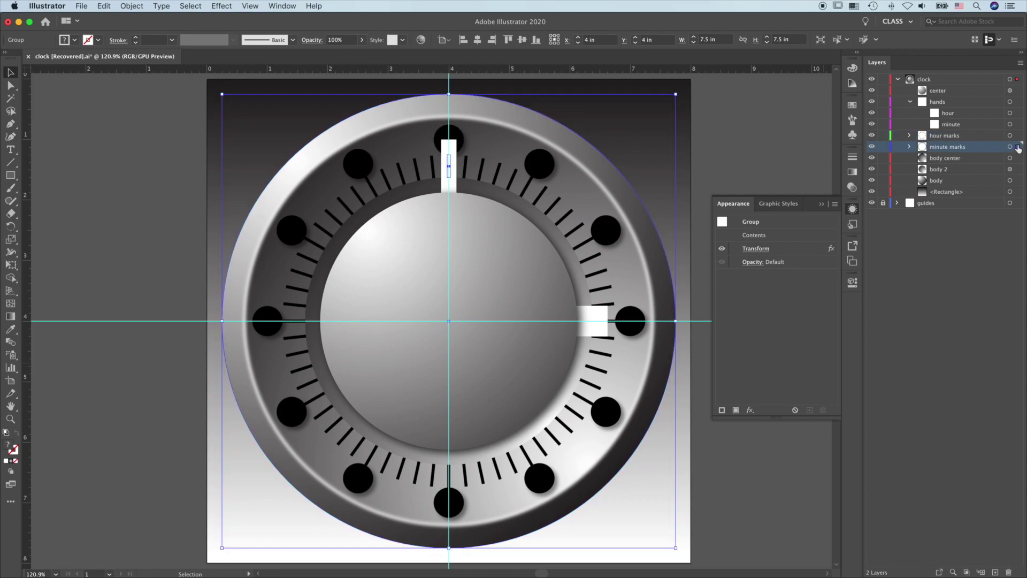
pyautogui.click(750, 411)
pyautogui.moveTo(750, 412)
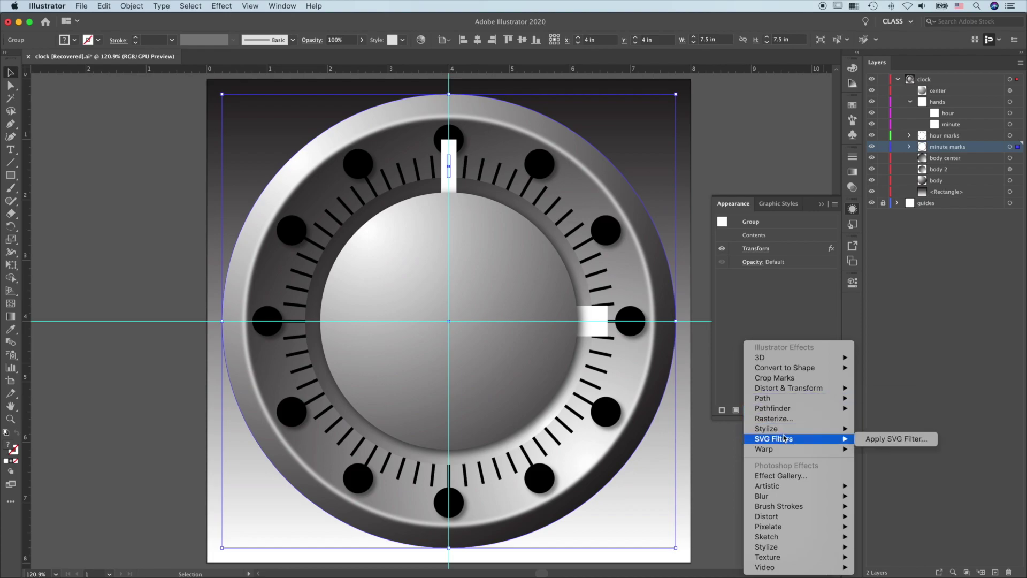
pyautogui.moveTo(787, 431)
pyautogui.click(881, 429)
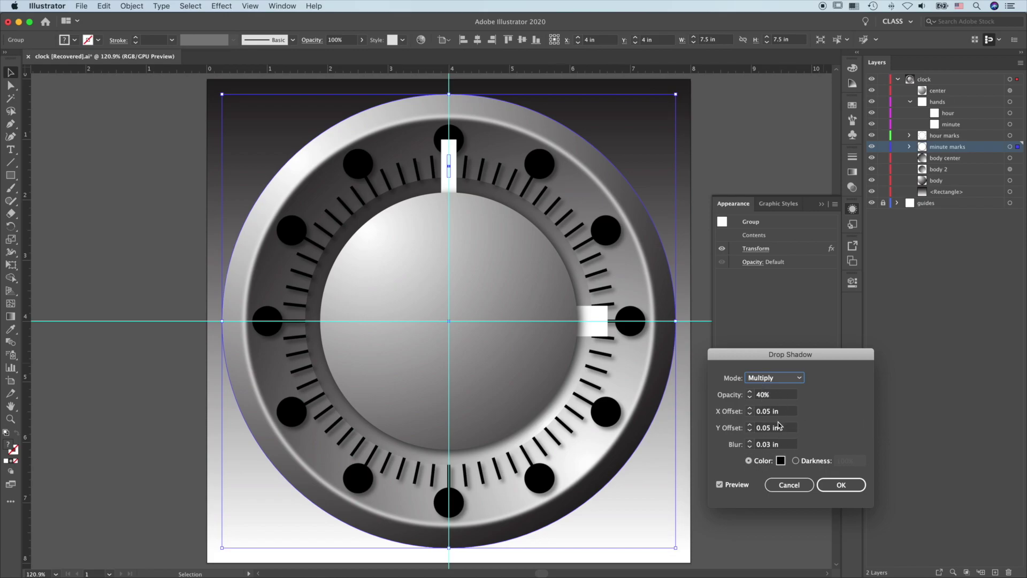
pyautogui.click(836, 484)
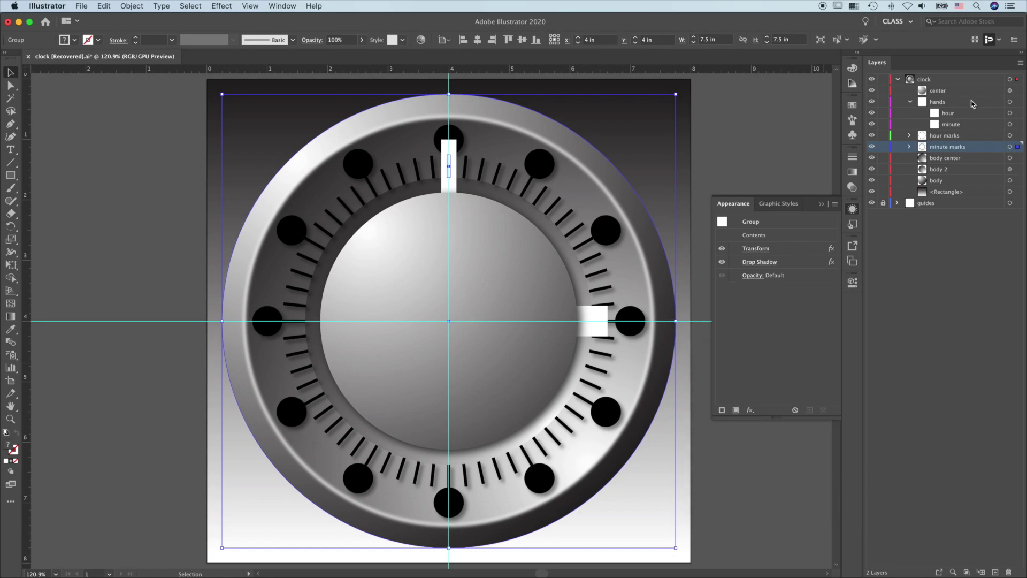
# Step: Apply a drop shadow to both clock hands with 40% opacity, 0.05 in X and Y offsets, and 0.03 in blur
pyautogui.click(1016, 101)
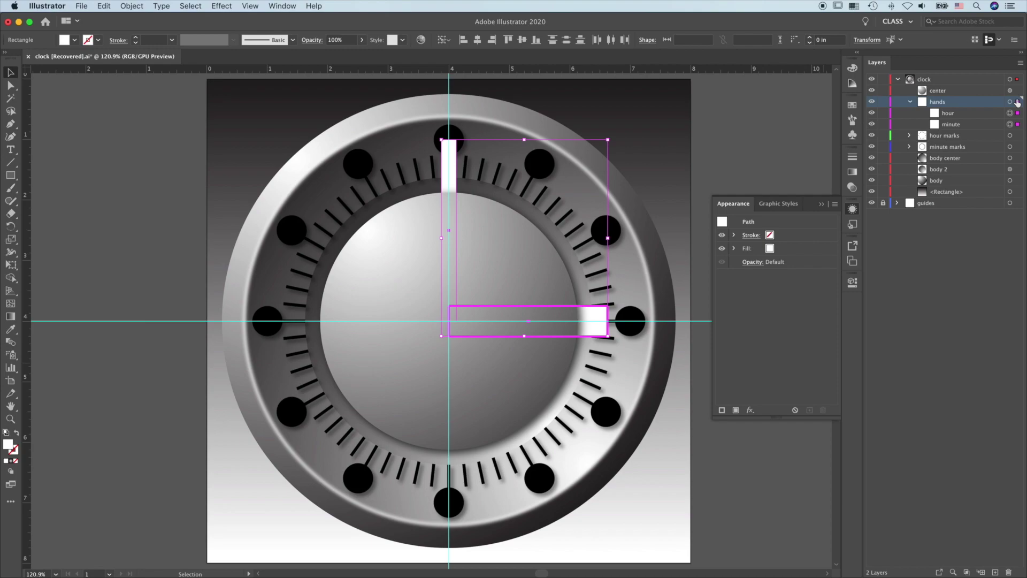
pyautogui.click(751, 410)
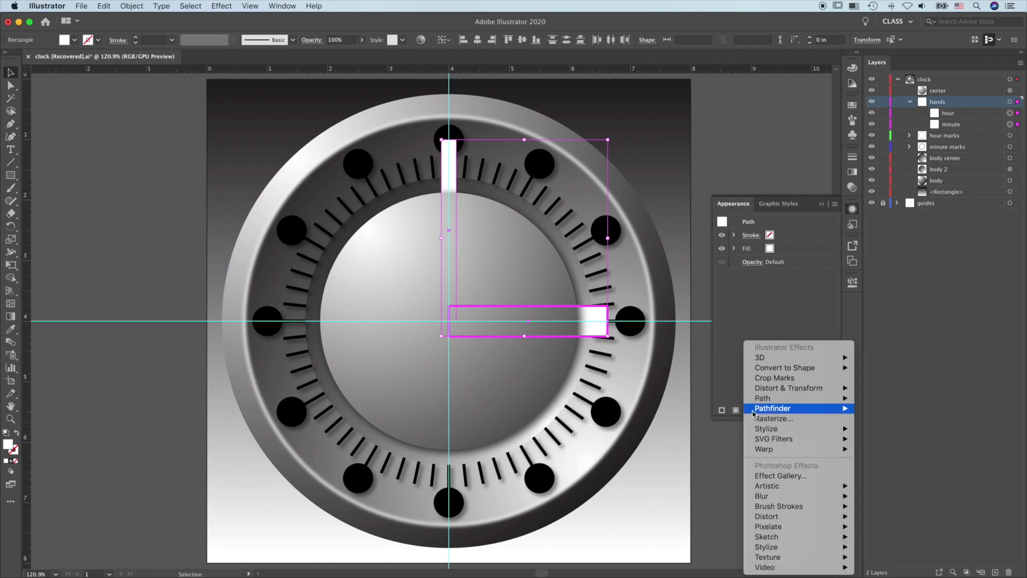
pyautogui.moveTo(773, 430)
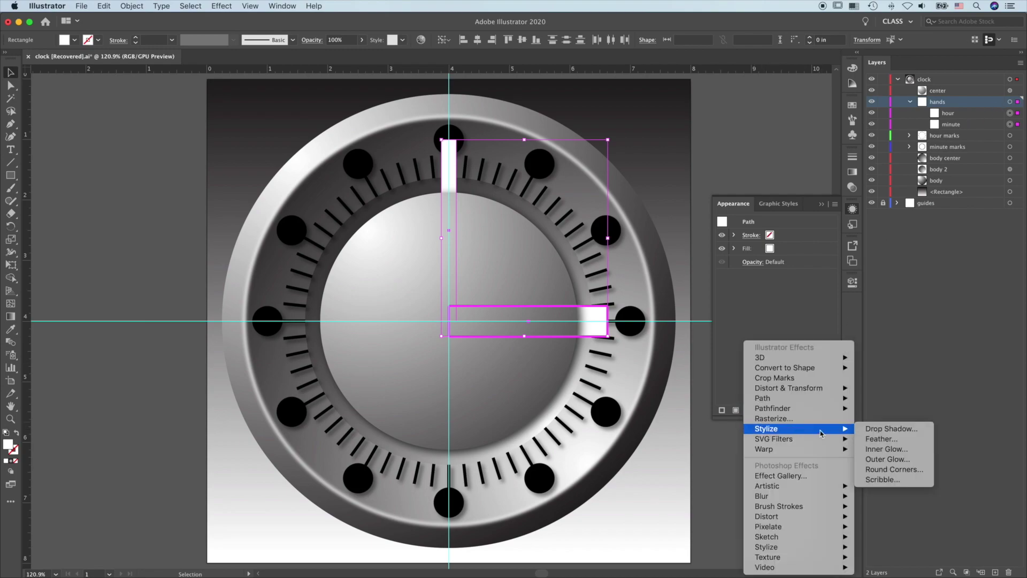
pyautogui.click(884, 430)
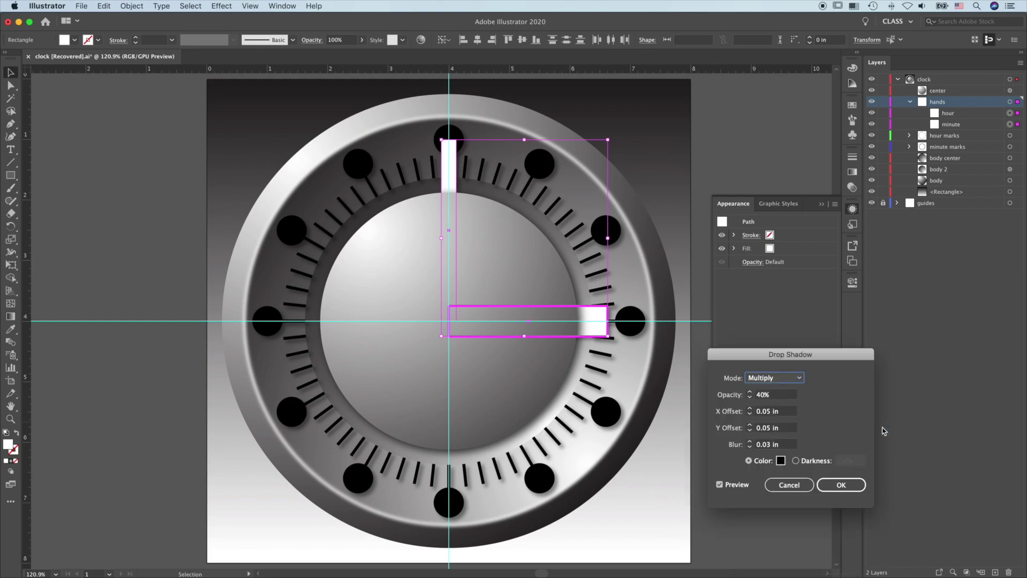
pyautogui.click(841, 485)
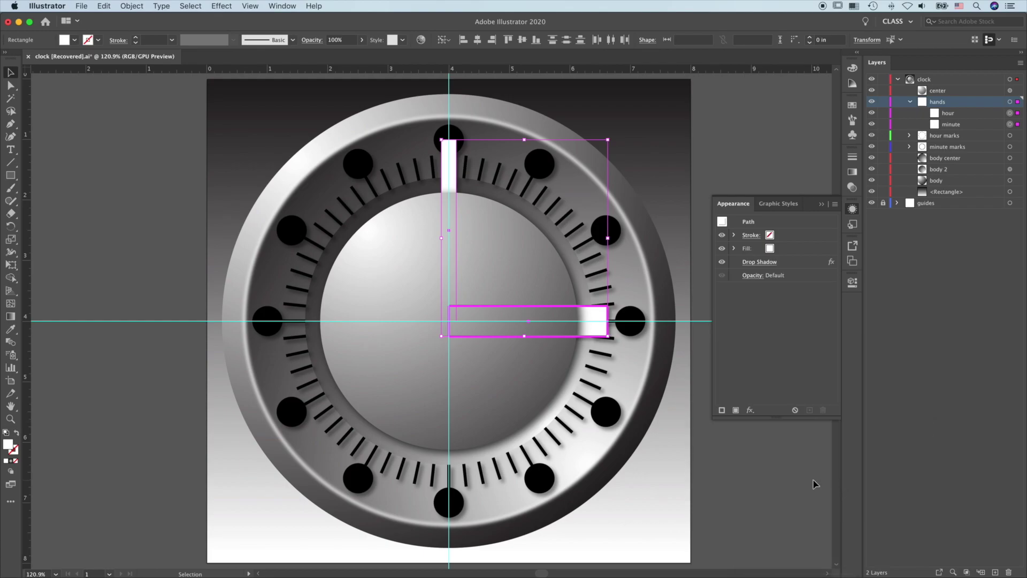
# Step: Deselect the hands, hide the guides layer, and collapse the appearance settings
pyautogui.click(808, 479)
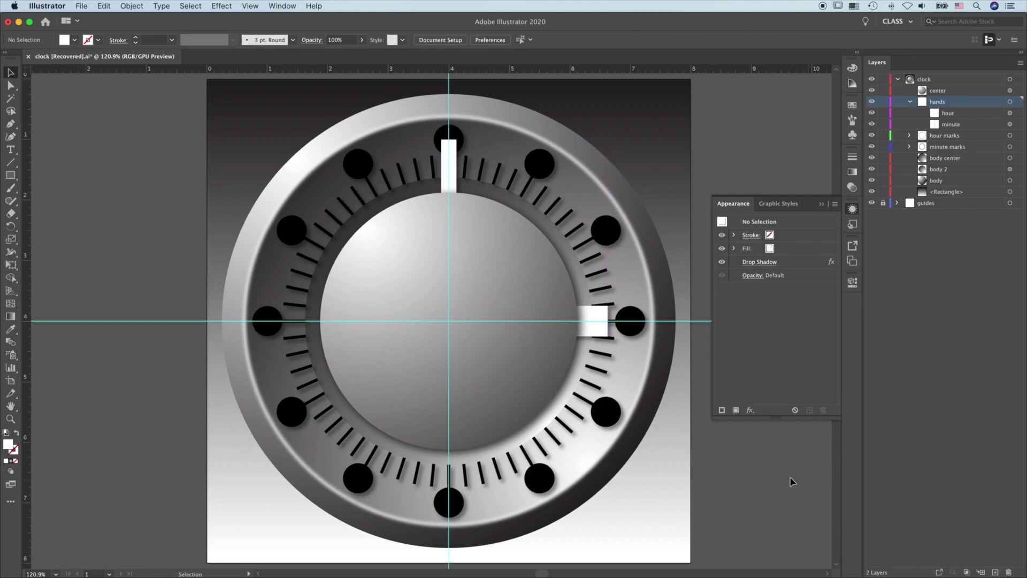
pyautogui.click(872, 204)
pyautogui.click(822, 204)
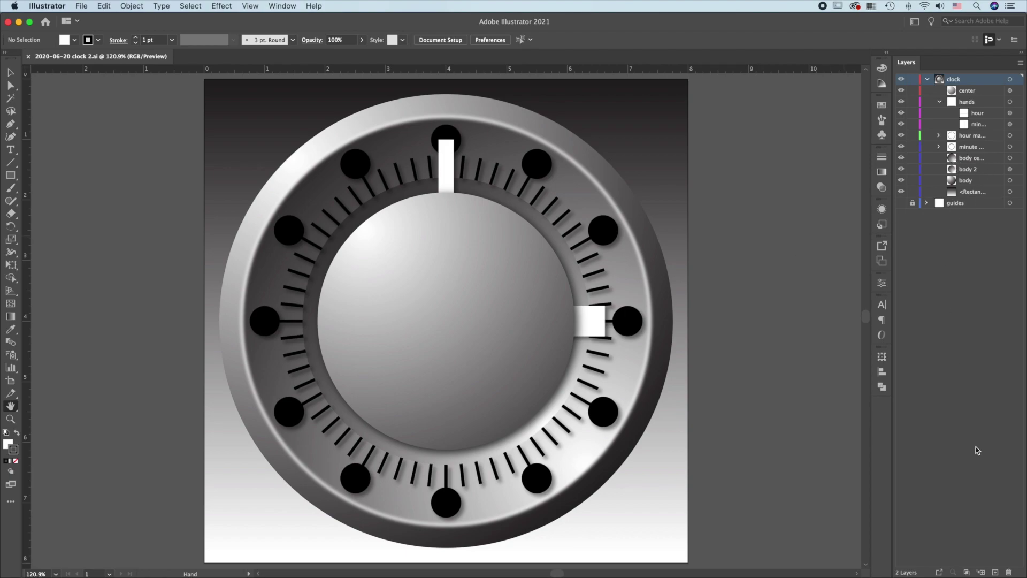
# Step: Create a "body center" sublayer below the minute marks in the clock layer, and move the body center circle into it
pyautogui.click(994, 573)
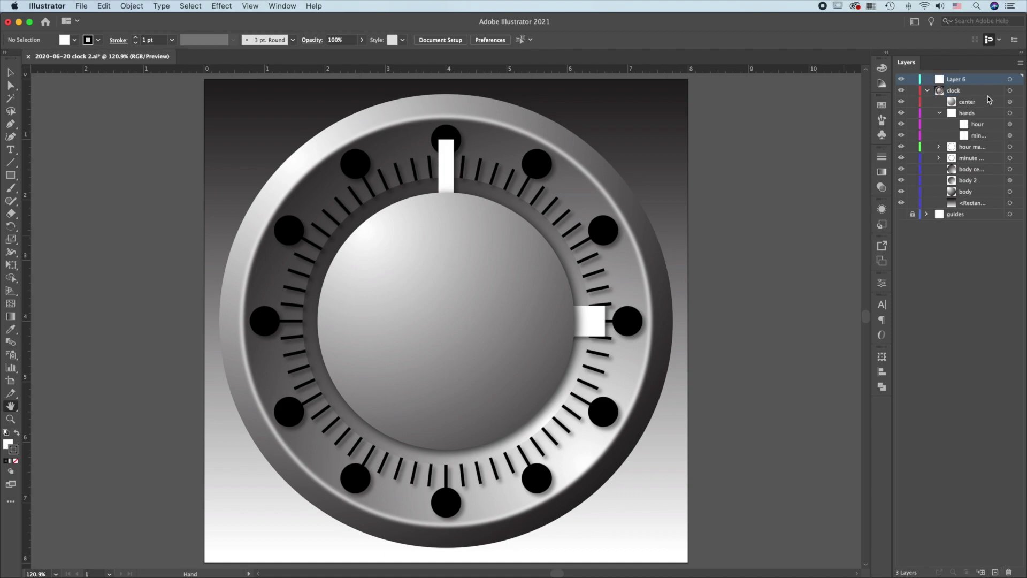
pyautogui.moveTo(968, 79); pyautogui.dragTo(969, 160)
pyautogui.doubleClick(971, 157)
pyautogui.write('body center')
pyautogui.press('Return')
pyautogui.moveTo(998, 170); pyautogui.dragTo(979, 160)
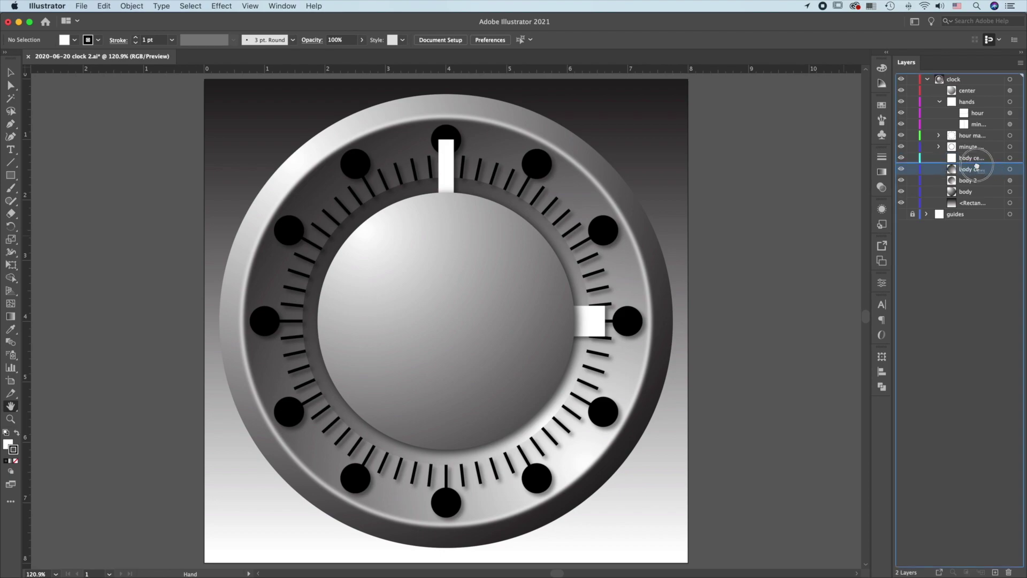
# Step: Create a "body 2" sublayer below "body center" in the clock layer, and move the body 2 circle into it
pyautogui.click(995, 573)
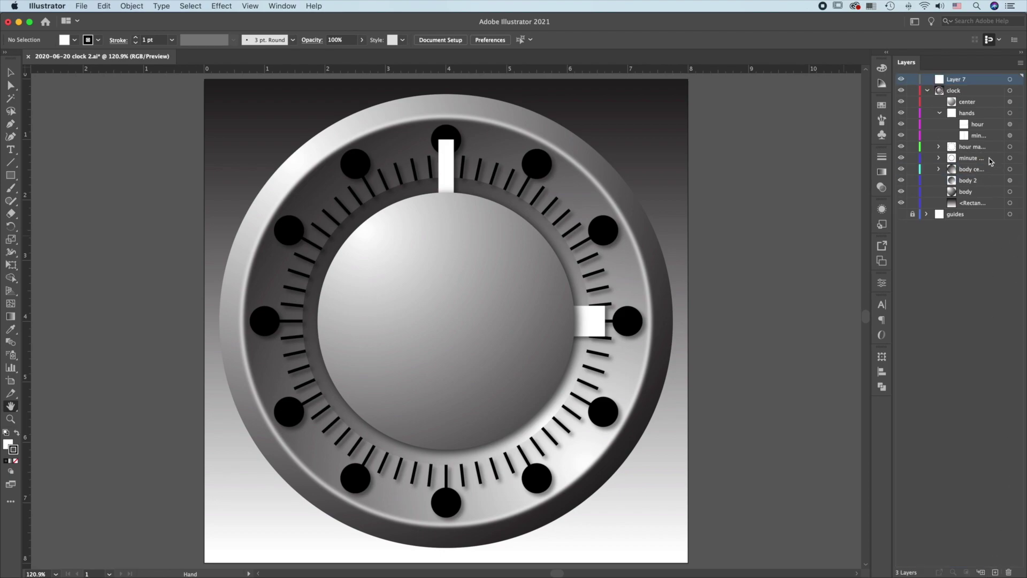
pyautogui.doubleClick(957, 80)
pyautogui.write('body 2')
pyautogui.press('Return')
pyautogui.moveTo(963, 79); pyautogui.dragTo(974, 170)
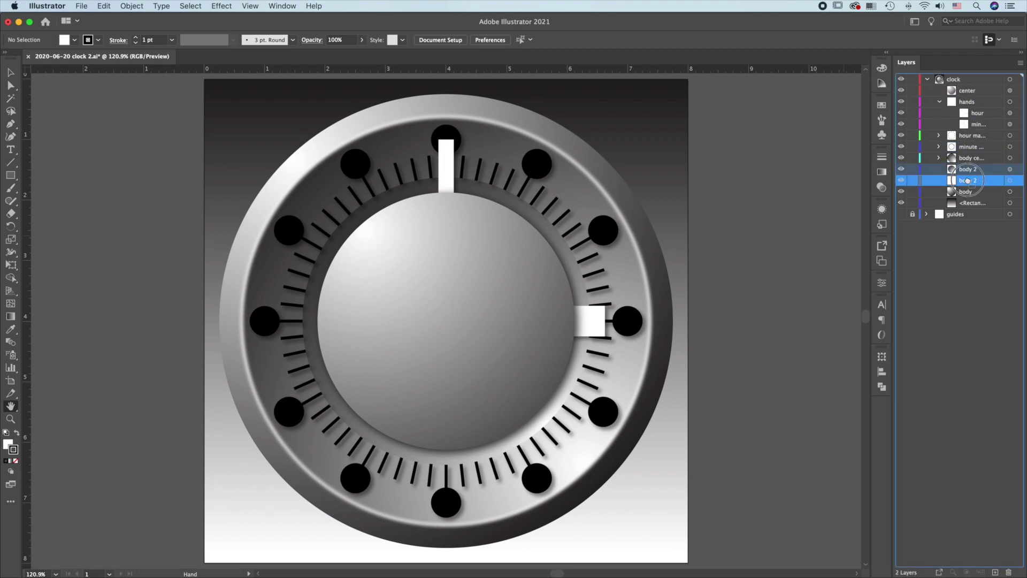
# Step: Create a "body" sublayer below "body 2" in the clock layer, and move the body circle into it
pyautogui.click(995, 573)
pyautogui.doubleClick(959, 80)
pyautogui.write('body')
pyautogui.press('Return')
pyautogui.moveTo(960, 80); pyautogui.dragTo(968, 186)
# Step: Rename the gradient rectangle at the base of the clock layer "background"
pyautogui.doubleClick(983, 192)
pyautogui.write('background')
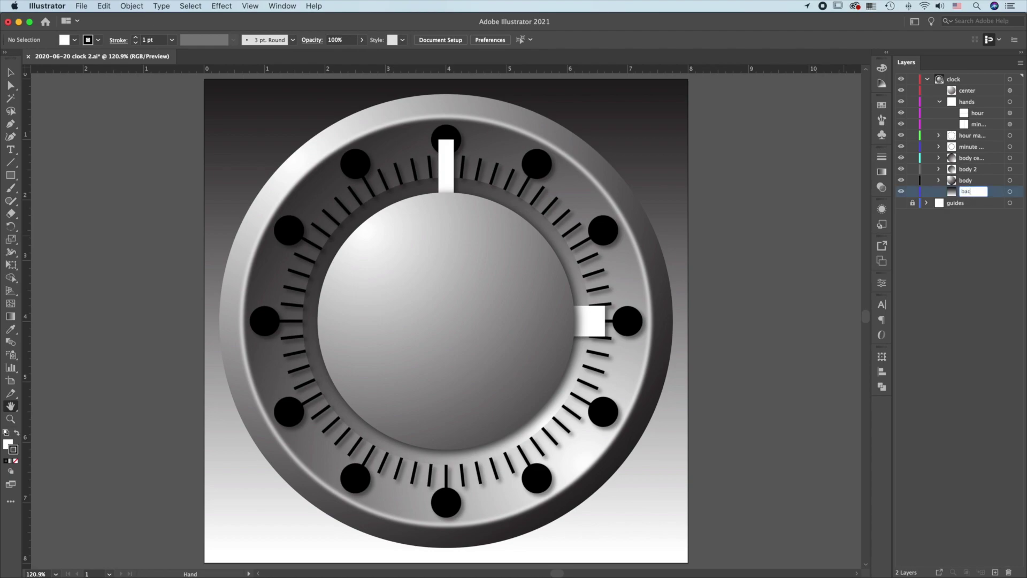
pyautogui.press('Return')
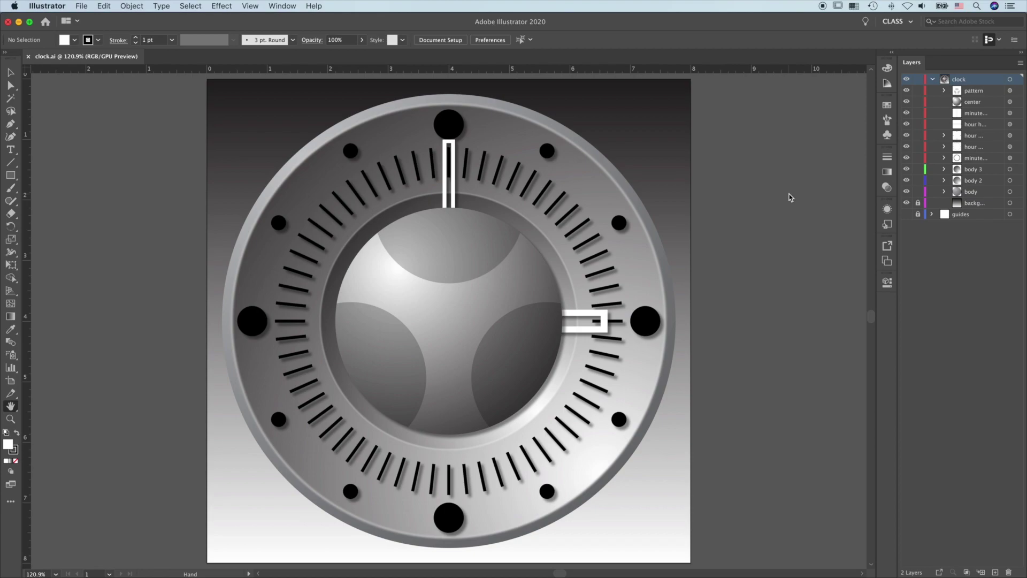
# Step: Start exporting the finished clock to the Desktop as the Photoshop file clock.psd, with Use Artboards enabled
pyautogui.click(81, 7)
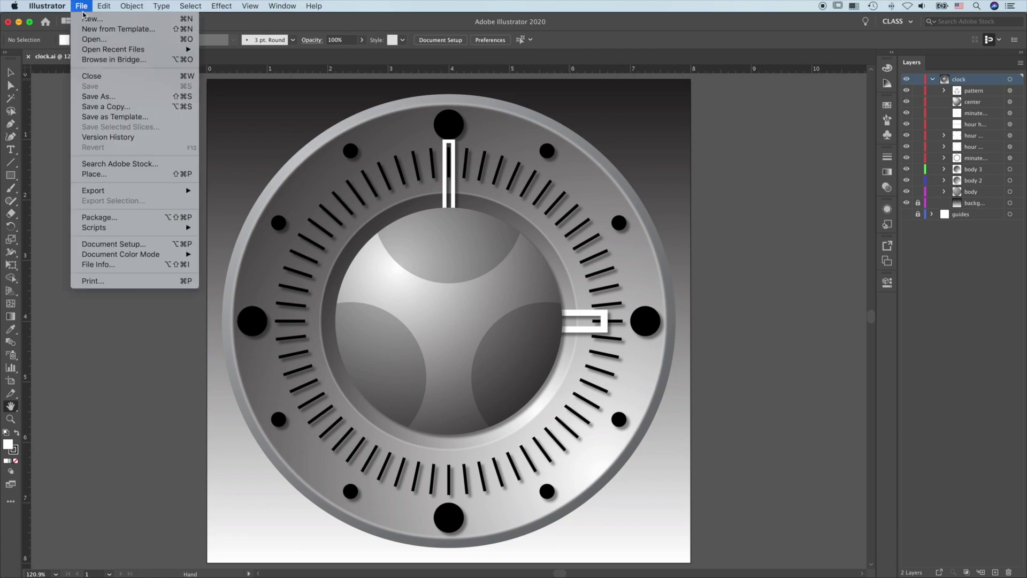
pyautogui.moveTo(126, 192)
pyautogui.click(229, 201)
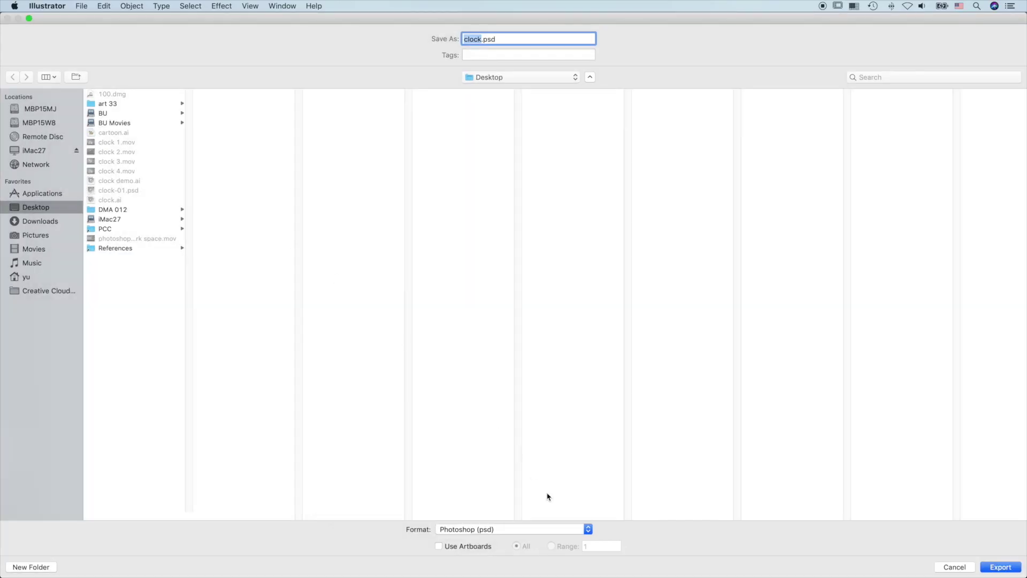
pyautogui.click(439, 546)
pyautogui.click(1000, 567)
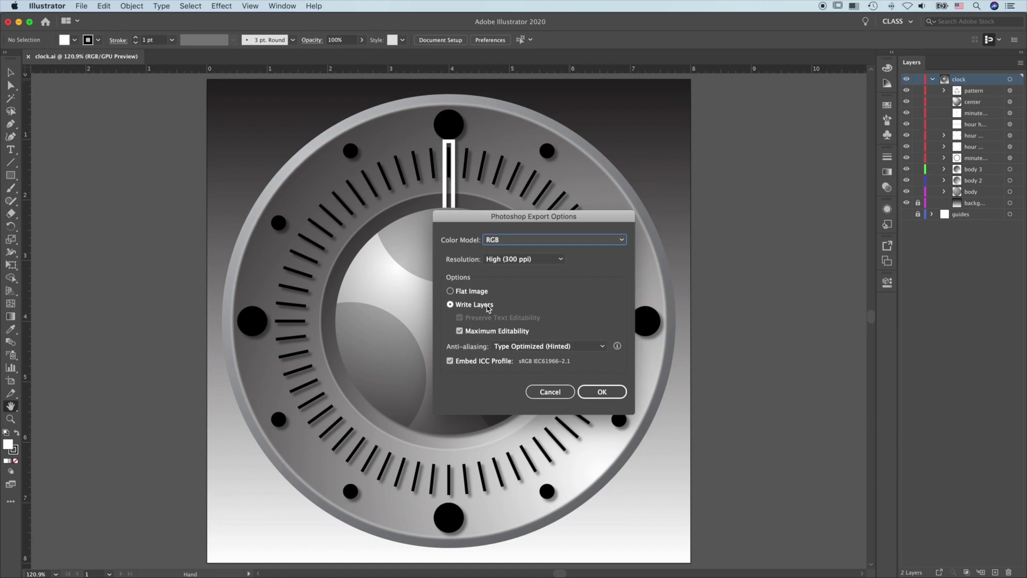
# Step: Export the PSD in RGB at High (300 ppi) with Write Layers and Maximum Editability, replacing the existing clock-01.psd
pyautogui.click(612, 393)
pyautogui.click(604, 393)
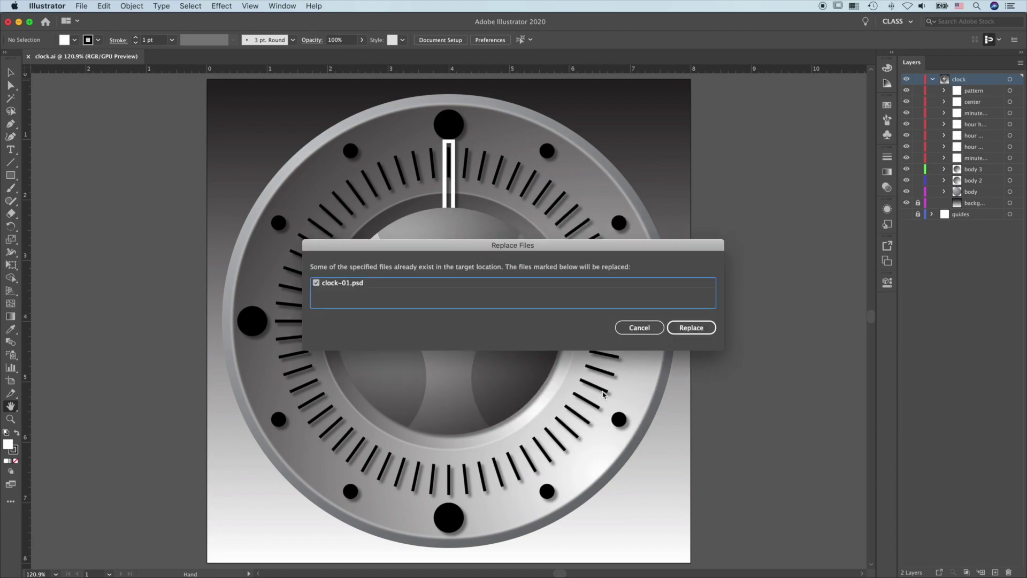
pyautogui.click(689, 330)
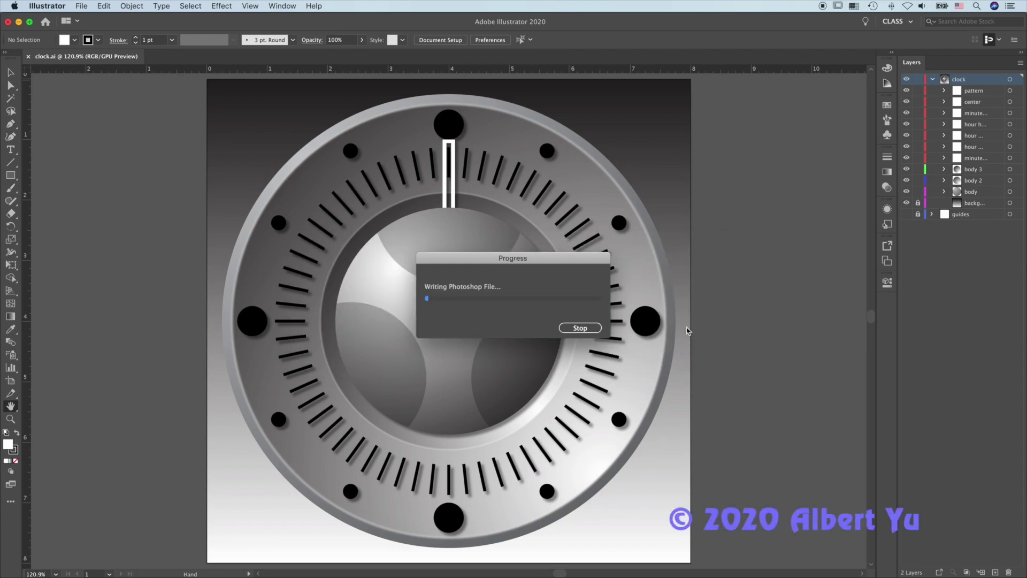